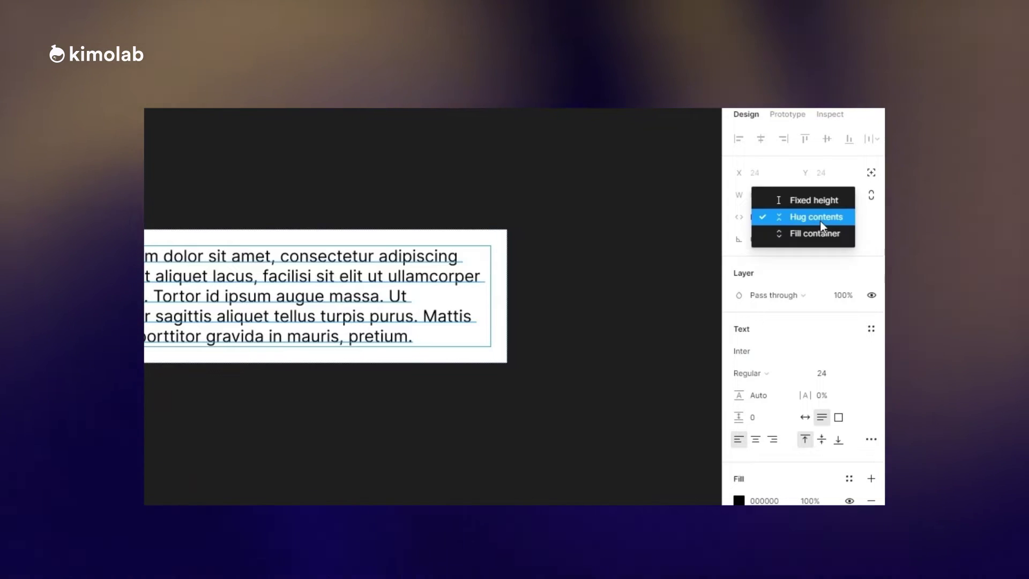
Step: Use Hug contents for the paragraph text's height and widen its parent frame to test how the text reflows
{"action": "left_click", "coordinate": [809, 220]}
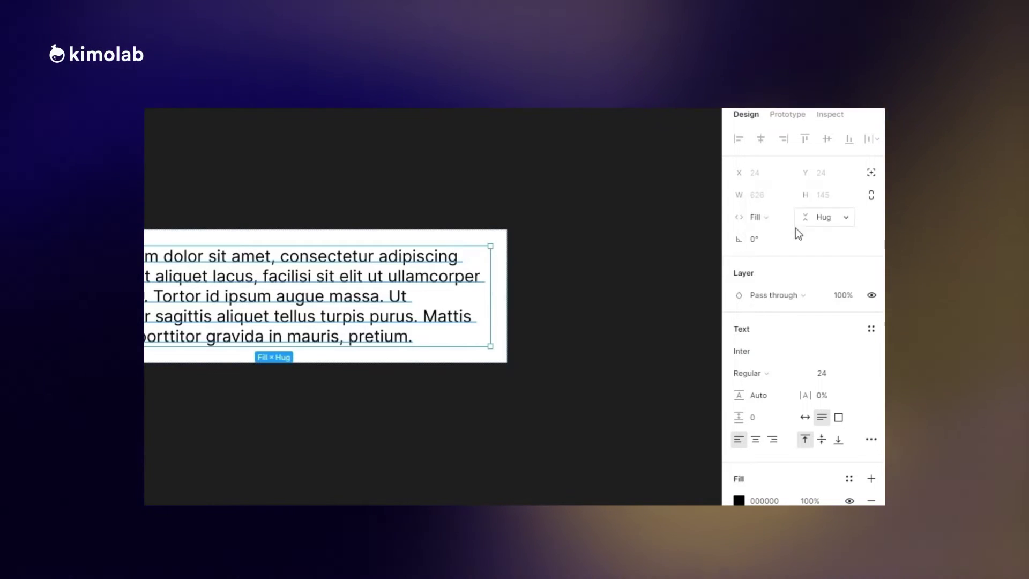
{"action": "left_click", "coordinate": [608, 291]}
{"action": "left_click", "coordinate": [209, 220]}
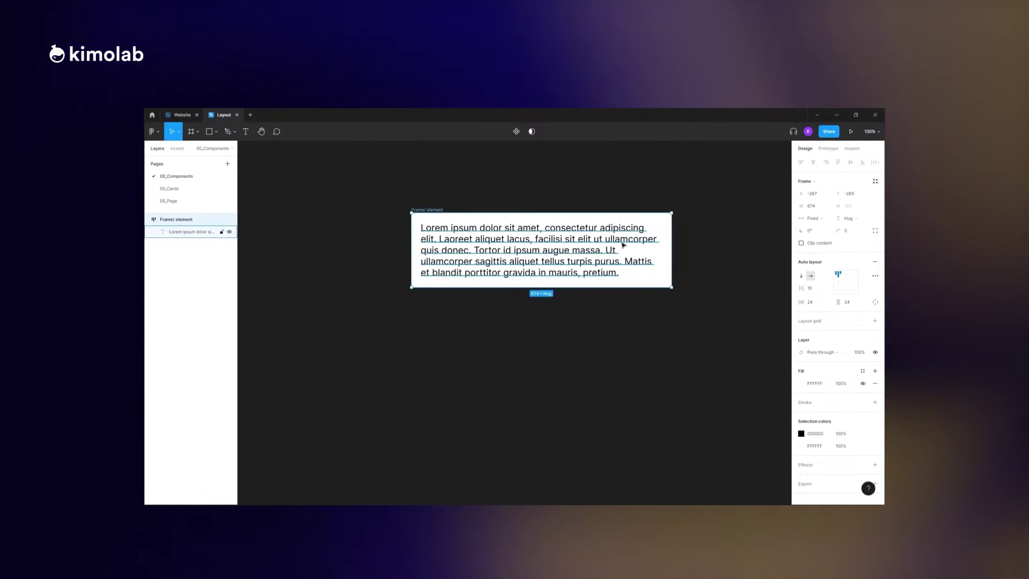
{"action": "left_click_drag", "start_coordinate": [670, 241], "coordinate": [714, 245]}
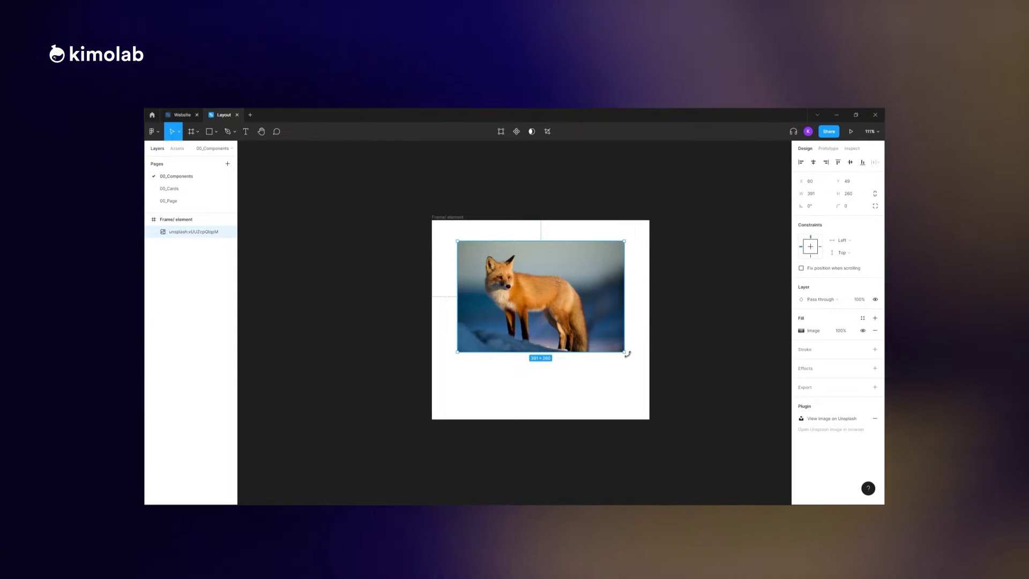
Step: Set the fox image's scaling mode to Fill and try resizing the image wider and shorter inside the frame
{"action": "left_click_drag", "start_coordinate": [636, 412], "coordinate": [624, 352]}
{"action": "left_click", "coordinate": [801, 330]}
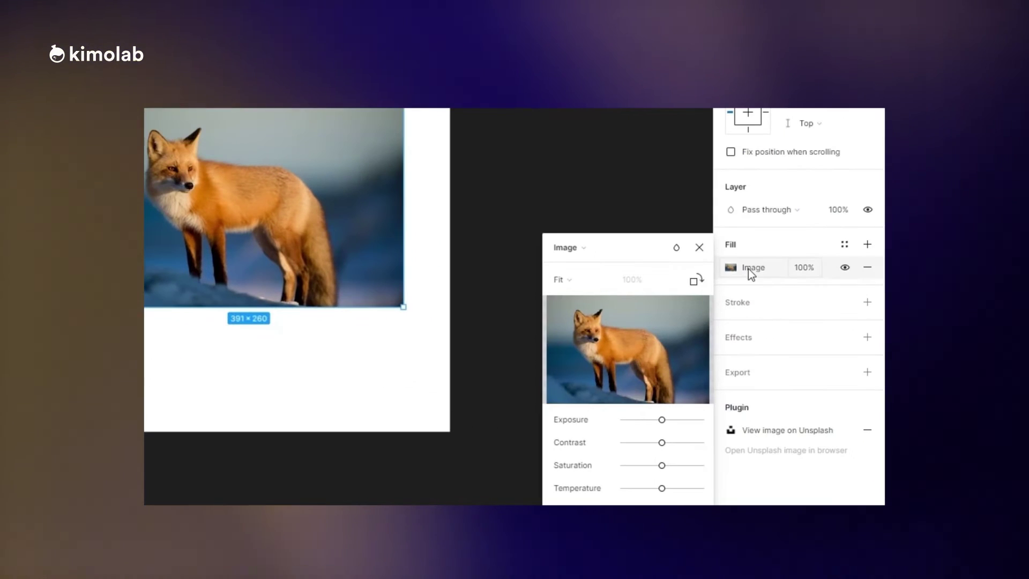
{"action": "left_click", "coordinate": [709, 336]}
{"action": "left_click", "coordinate": [564, 262]}
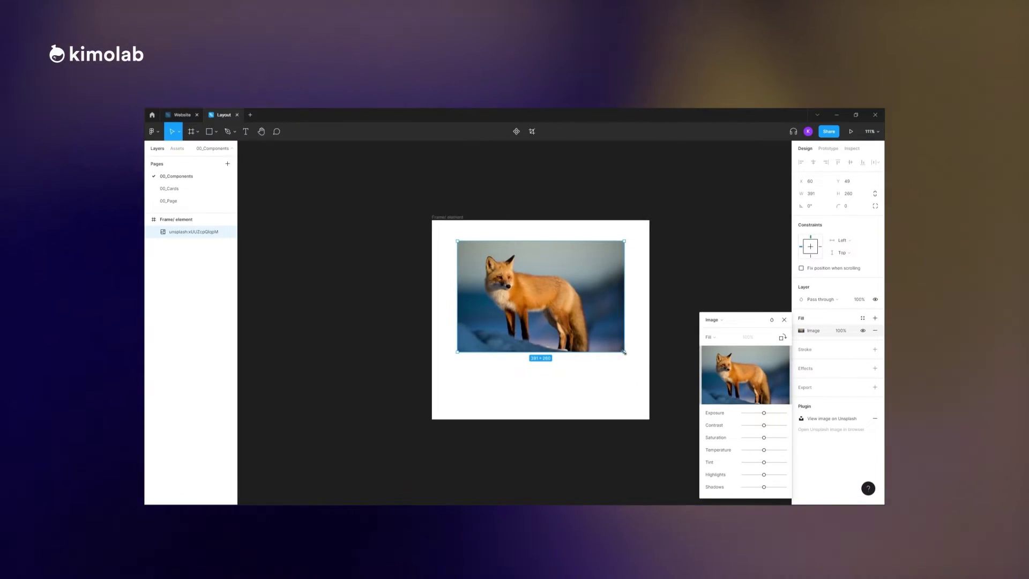
{"action": "left_click_drag", "start_coordinate": [625, 352], "coordinate": [669, 332]}
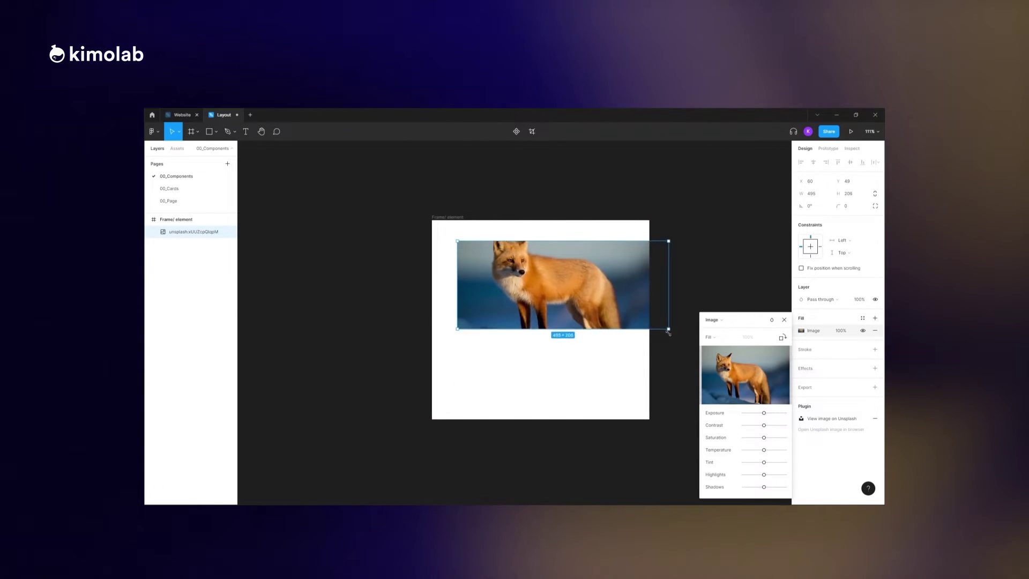
{"action": "left_click", "coordinate": [784, 320]}
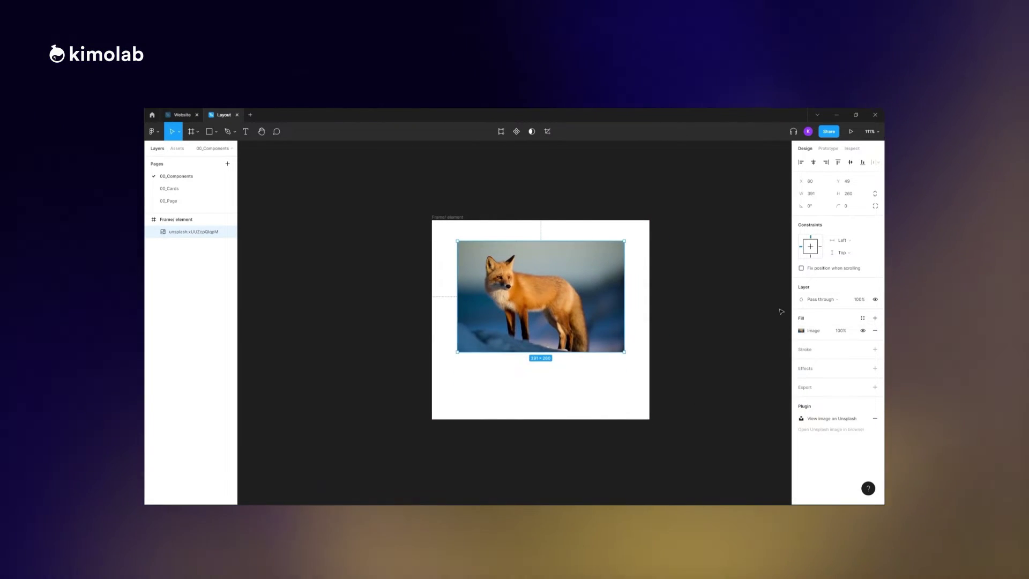
Step: Add auto layout to the frame around the fox image and try narrowing the frame
{"action": "left_click", "coordinate": [452, 218]}
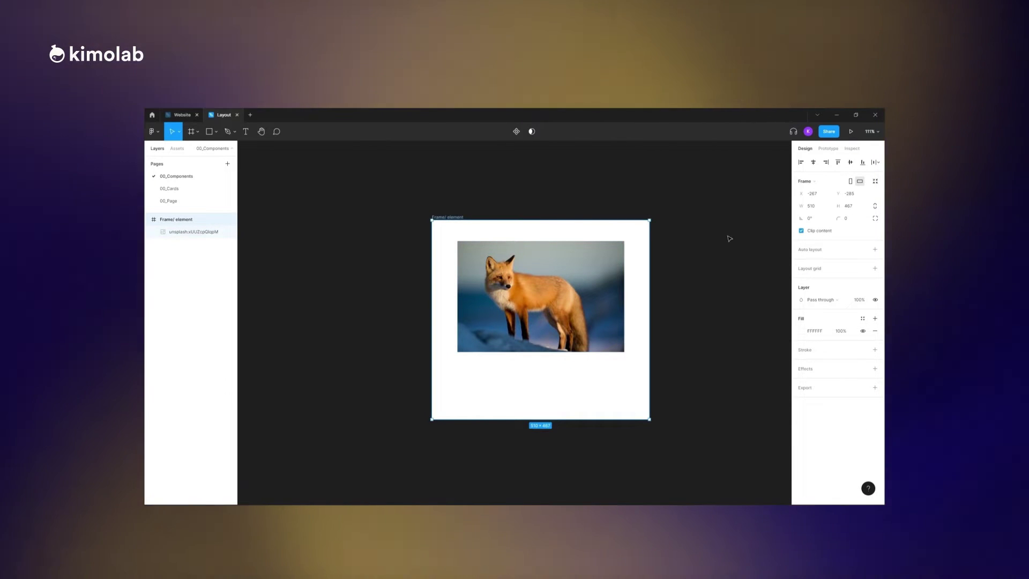
{"action": "left_click", "coordinate": [876, 257]}
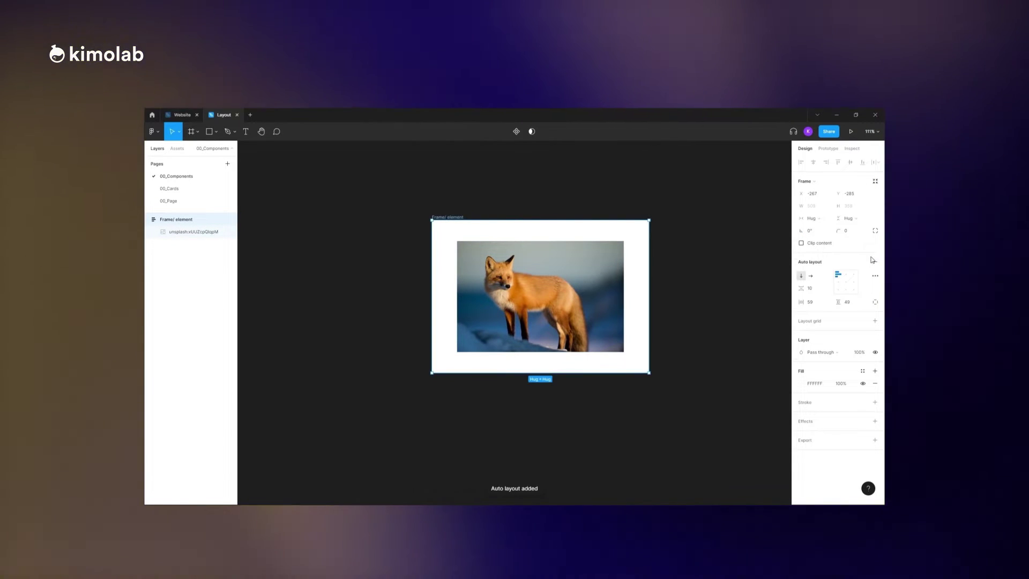
{"action": "left_click_drag", "start_coordinate": [648, 298], "coordinate": [627, 303]}
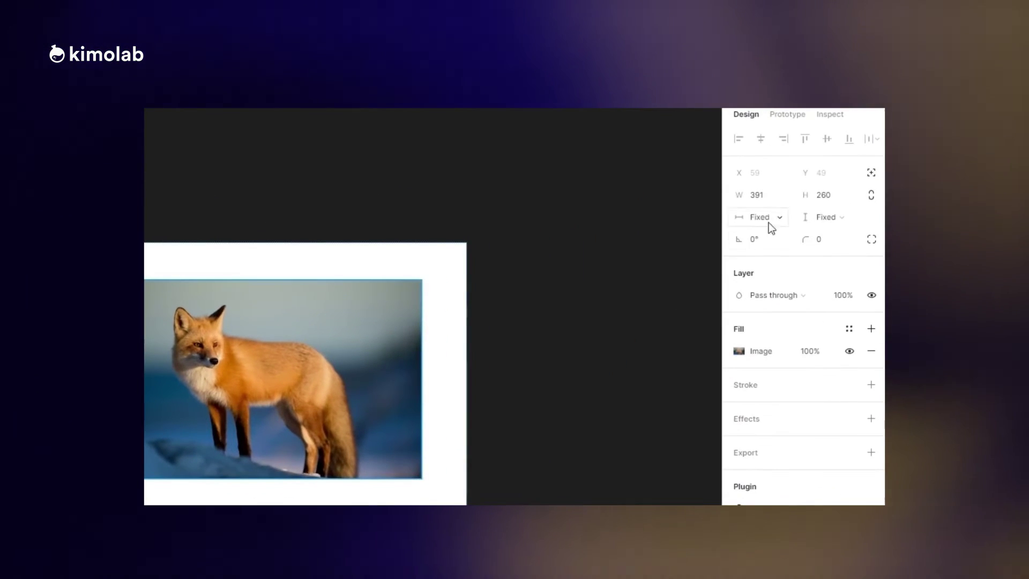
Step: Set the fox image's width to Fill container and leave its height as Fixed height
{"action": "left_click", "coordinate": [814, 207]}
{"action": "left_click", "coordinate": [779, 233]}
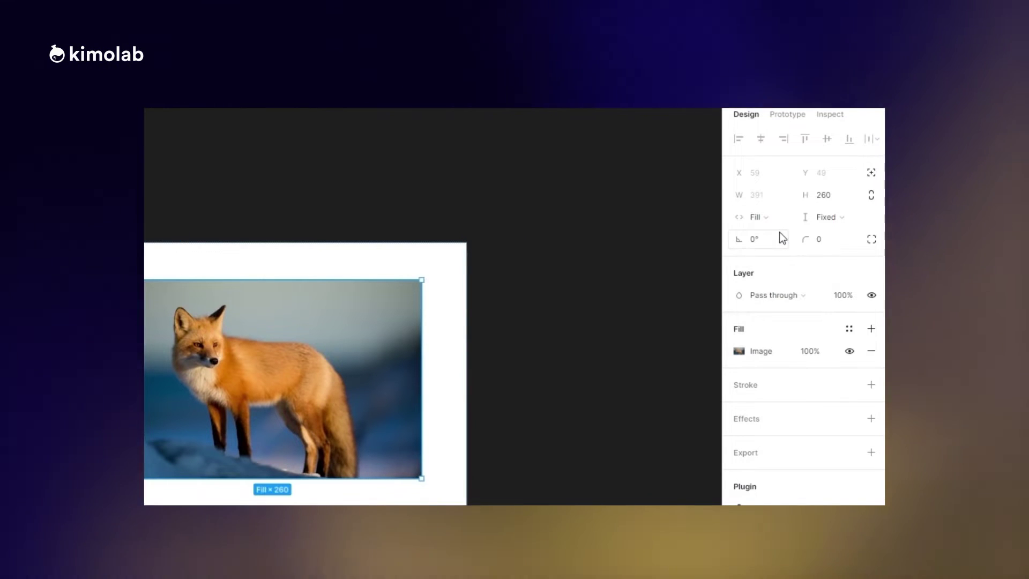
{"action": "left_click", "coordinate": [821, 218]}
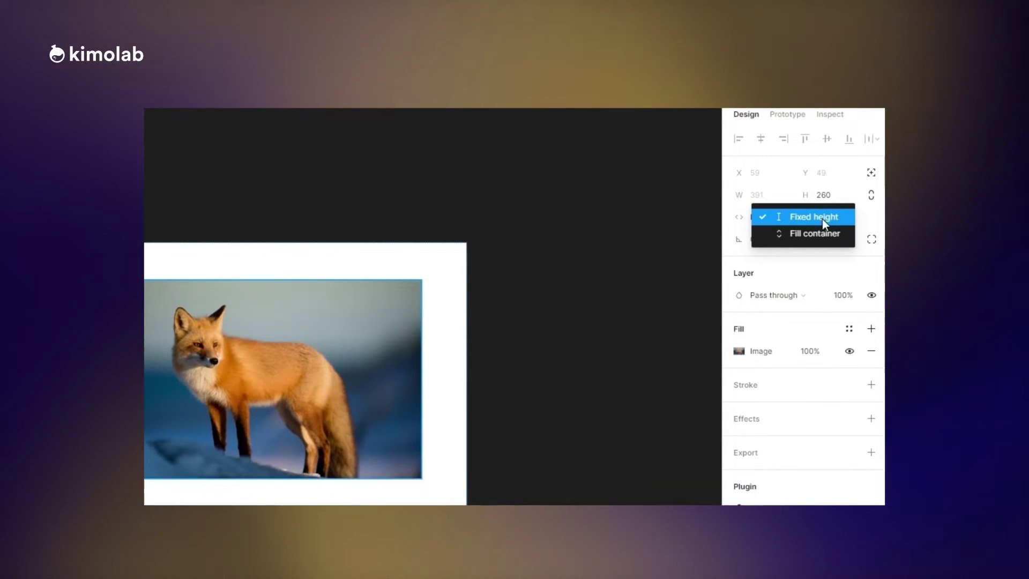
{"action": "key", "text": "Escape"}
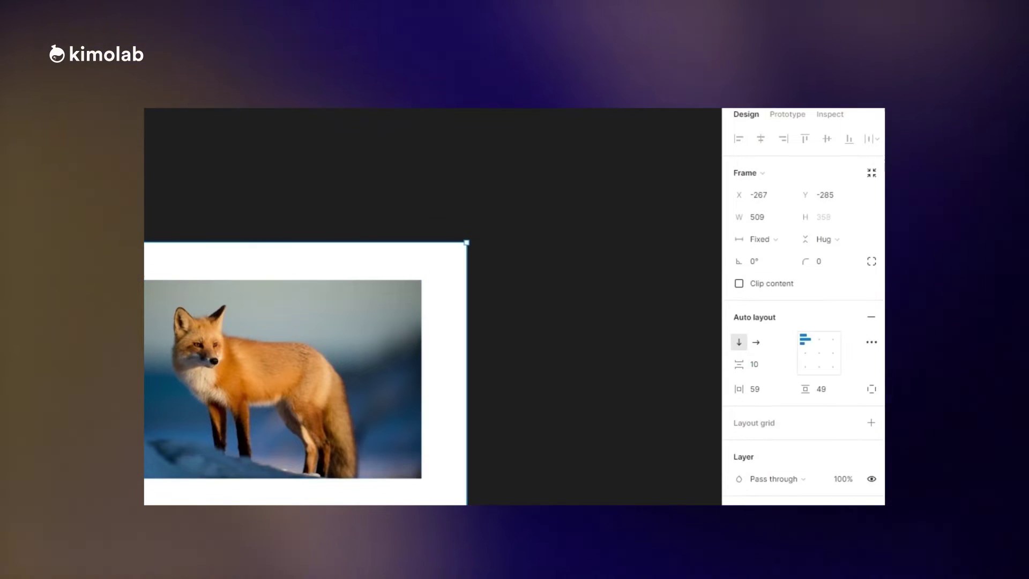
Step: Use Hug contents for the frame's height, and test the image scaling by narrowing and widening the frame
{"action": "left_click", "coordinate": [825, 239]}
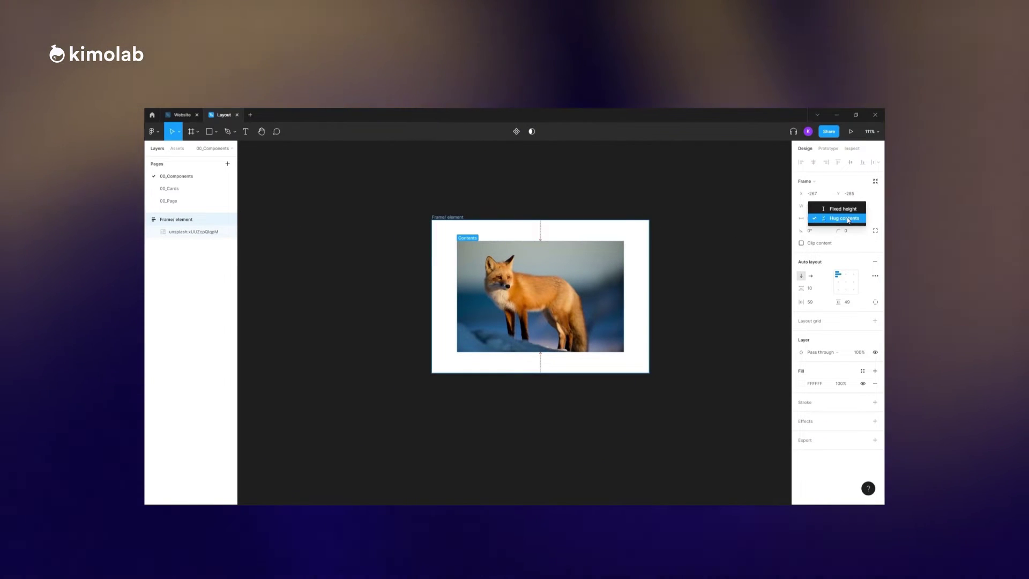
{"action": "left_click", "coordinate": [846, 218]}
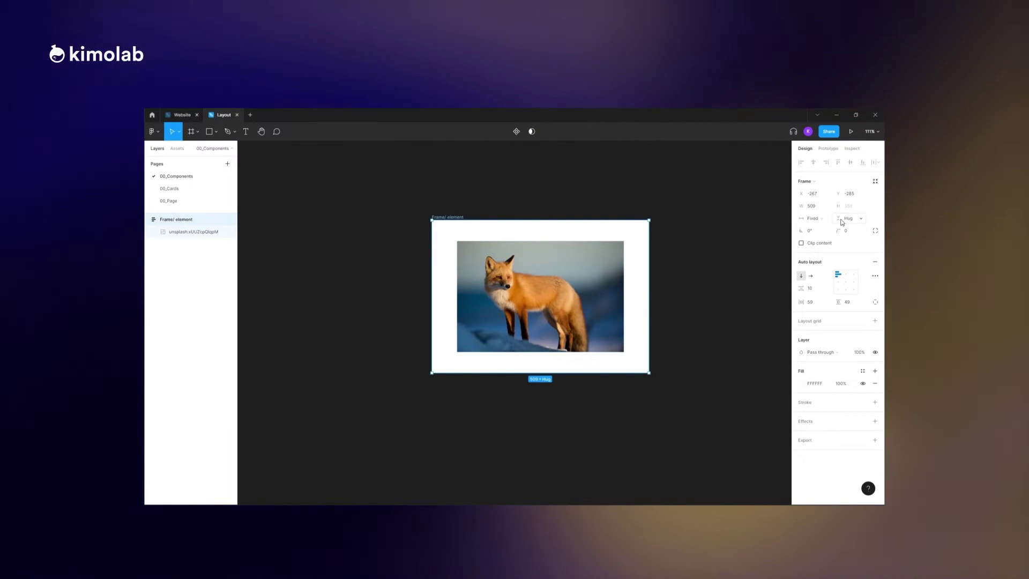
{"action": "left_click", "coordinate": [648, 265]}
{"action": "left_click_drag", "start_coordinate": [616, 266], "coordinate": [502, 277]}
{"action": "left_click_drag", "start_coordinate": [614, 274], "coordinate": [677, 273]}
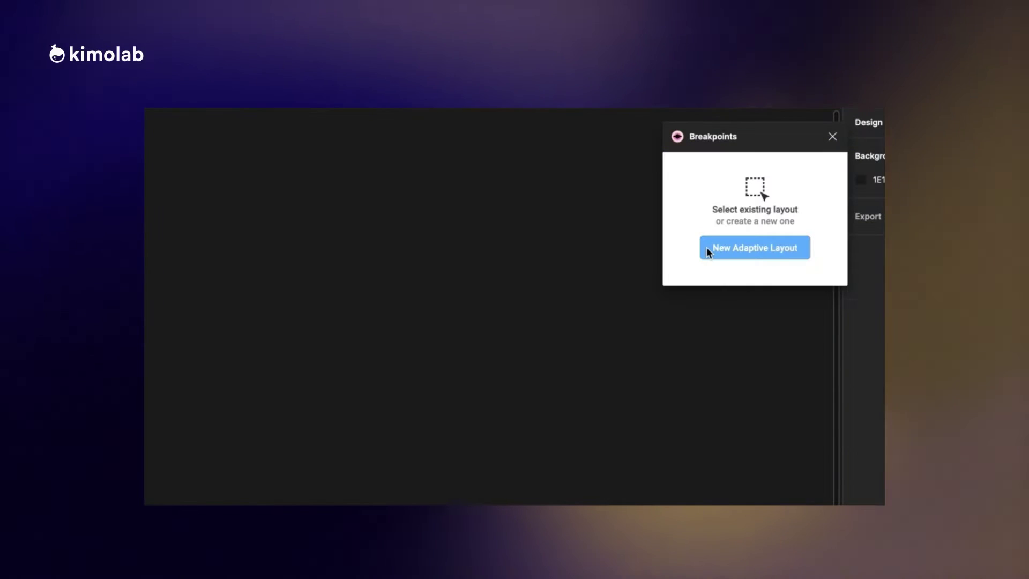
Step: Create a new adaptive layout in the Breakpoints plugin and add horizontal breakpoints at 600, 960 and 1280
{"action": "left_click", "coordinate": [706, 247]}
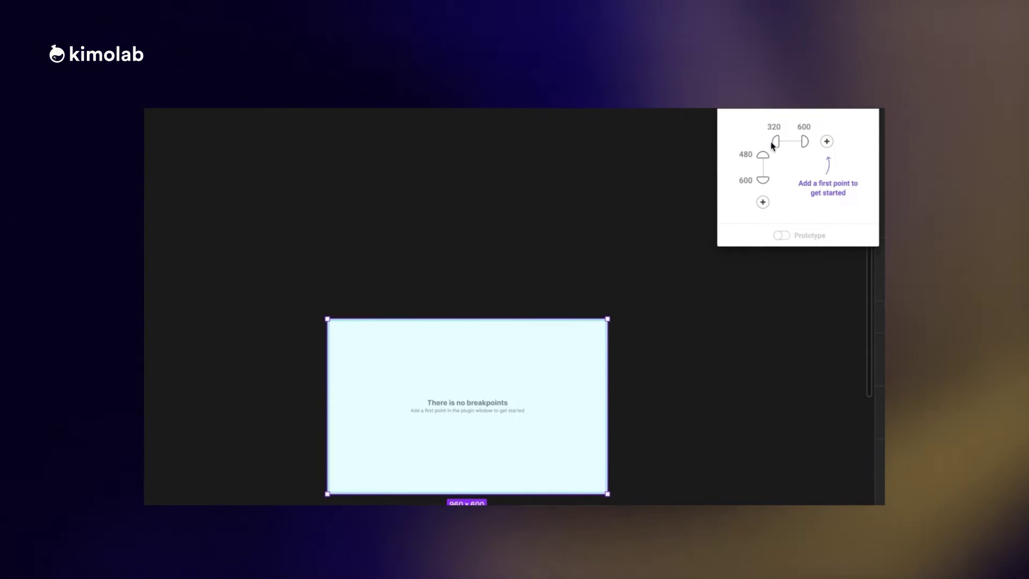
{"action": "left_click", "coordinate": [774, 142]}
{"action": "left_click", "coordinate": [808, 141]}
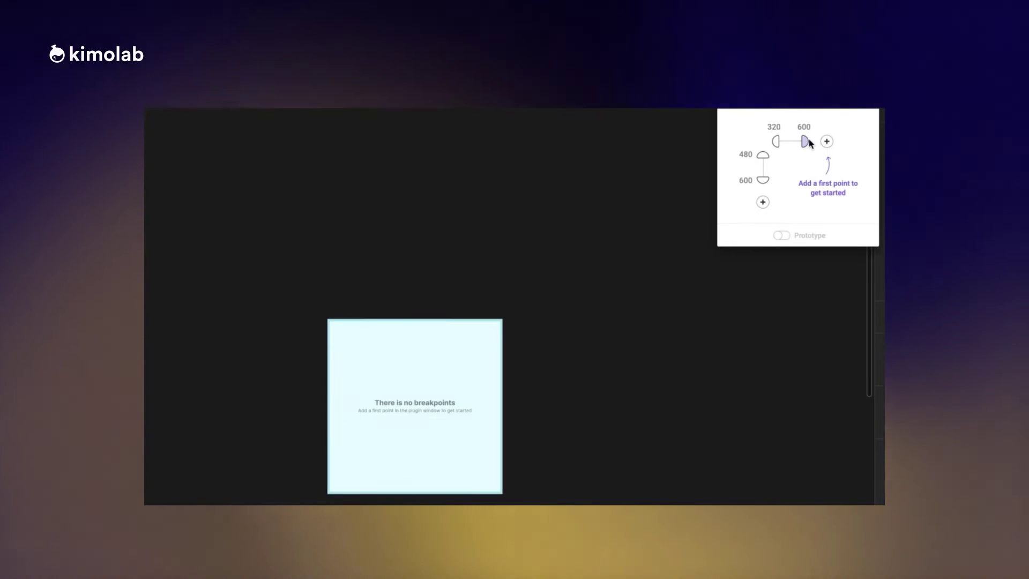
{"action": "left_click", "coordinate": [826, 141]}
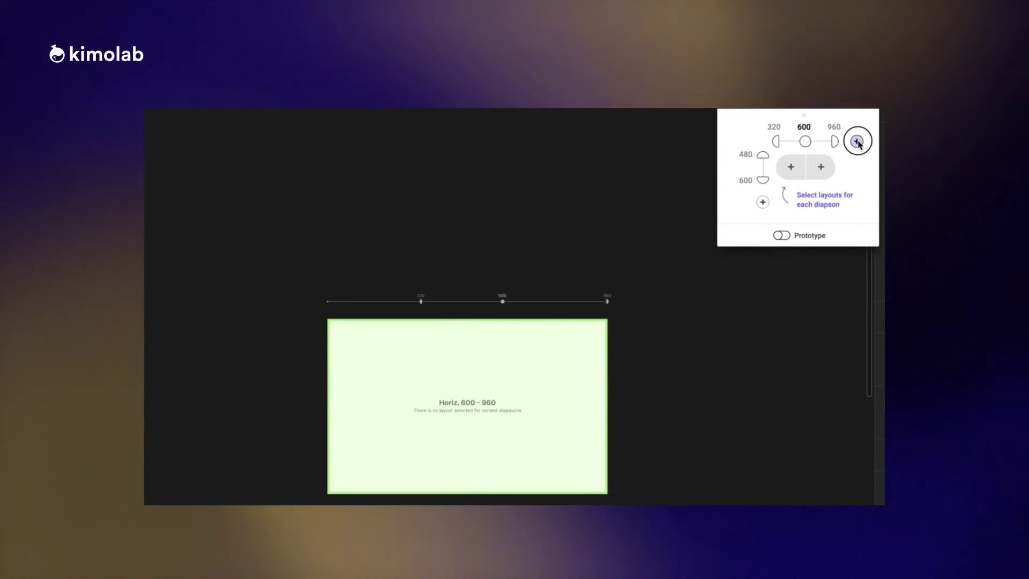
{"action": "left_click", "coordinate": [856, 141]}
{"action": "left_click", "coordinate": [883, 141]}
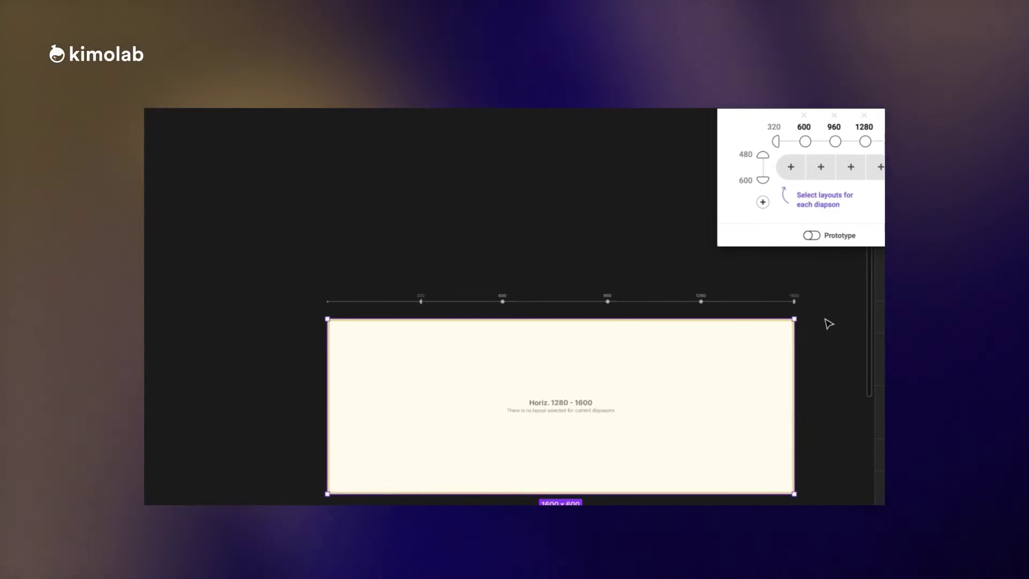
Step: Assign the Phone frame as the master layout for the 320–600 and 600–960 width ranges
{"action": "scroll", "coordinate": [827, 323], "scroll_direction": "down", "scroll_amount": 3}
{"action": "scroll", "coordinate": [827, 323], "scroll_direction": "down", "scroll_amount": 1}
{"action": "scroll", "coordinate": [749, 301], "scroll_direction": "down", "scroll_amount": 3}
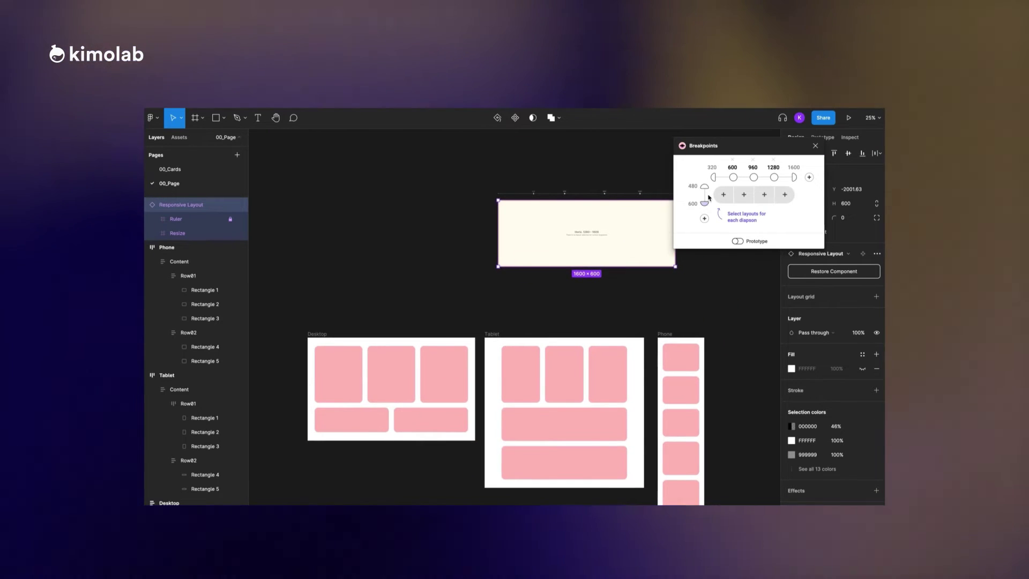
{"action": "left_click", "coordinate": [716, 179]}
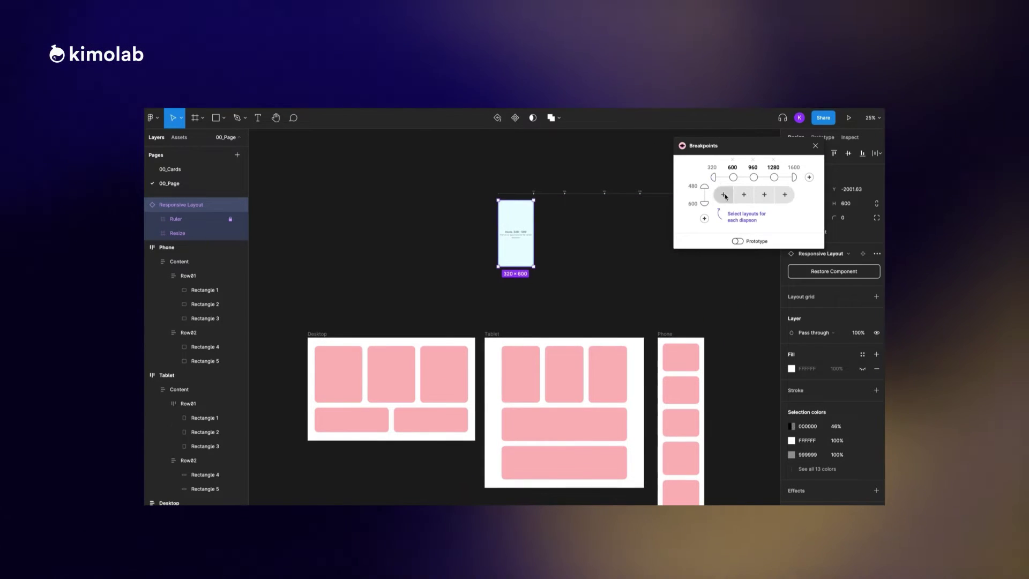
{"action": "left_click", "coordinate": [724, 196]}
{"action": "left_click", "coordinate": [668, 335]}
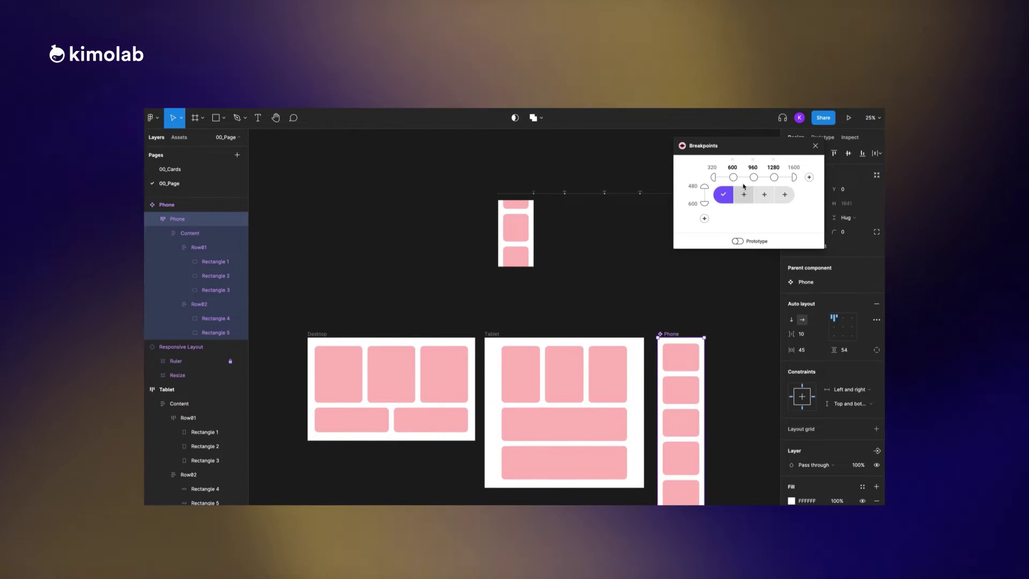
{"action": "left_click", "coordinate": [734, 177]}
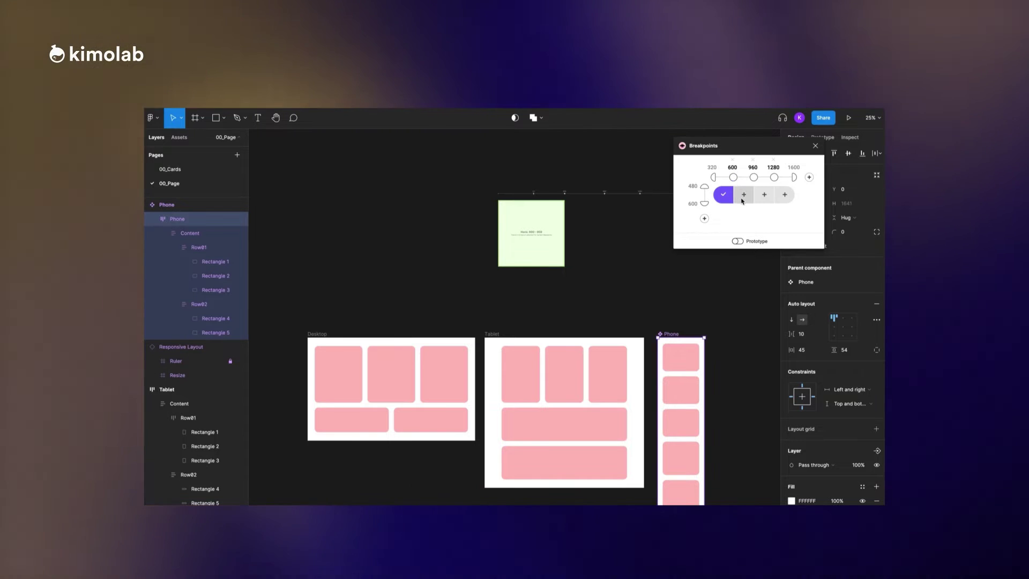
{"action": "left_click", "coordinate": [743, 194]}
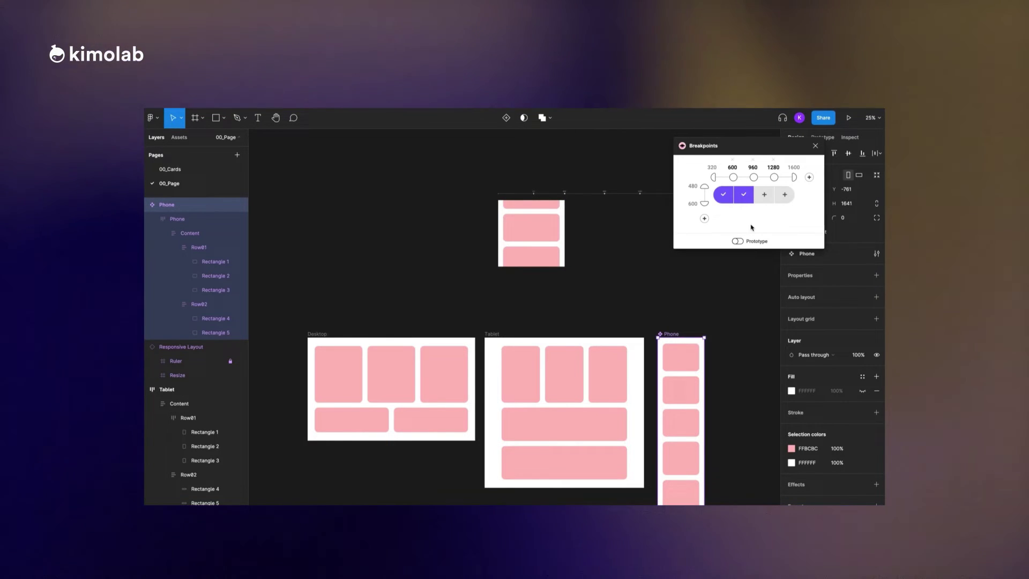
Step: Assign the Tablet frame to the 960–1279 width range and the Desktop frame to the 1280–1600 range
{"action": "left_click", "coordinate": [753, 177]}
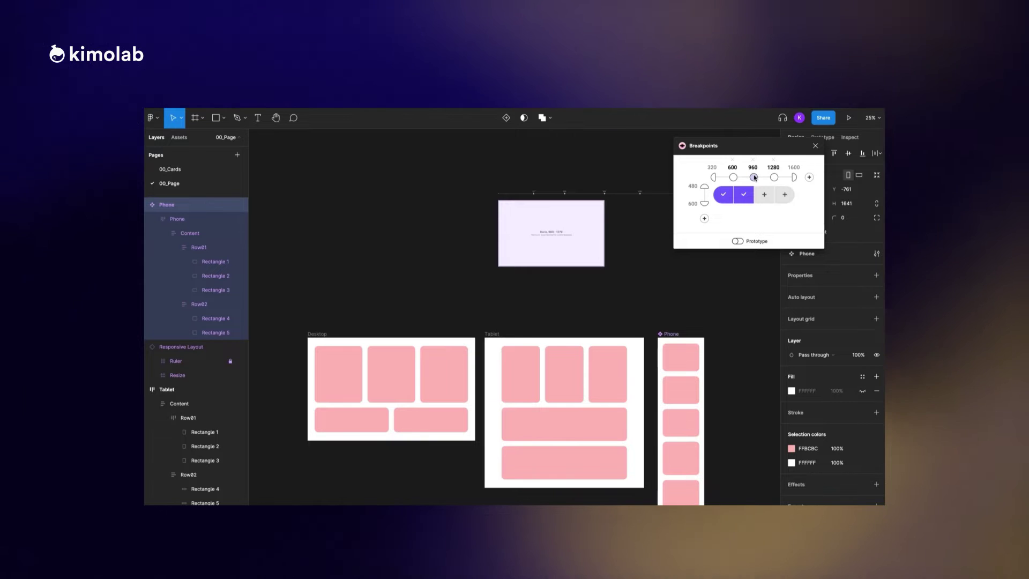
{"action": "left_click", "coordinate": [766, 195]}
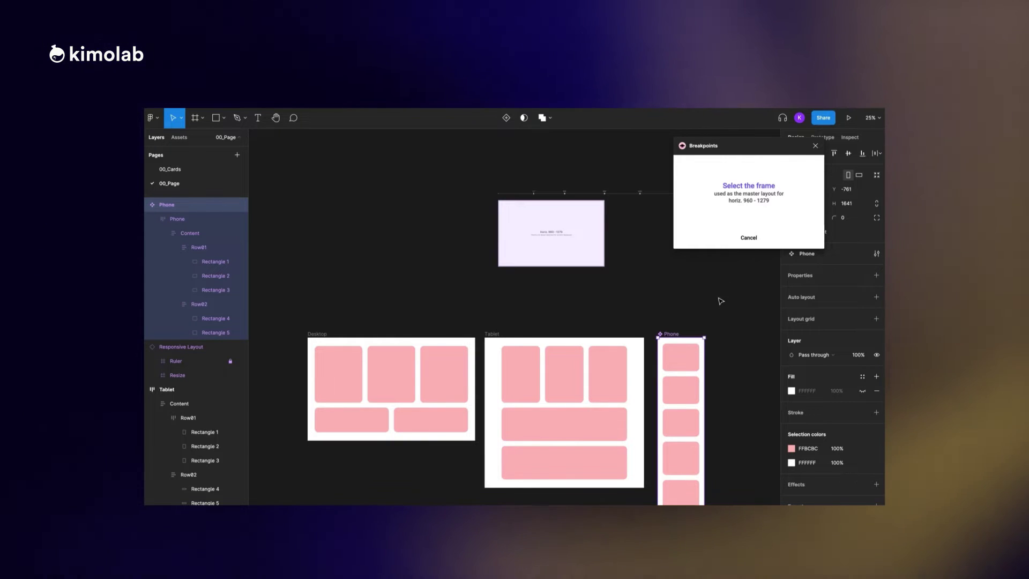
{"action": "left_click", "coordinate": [492, 333]}
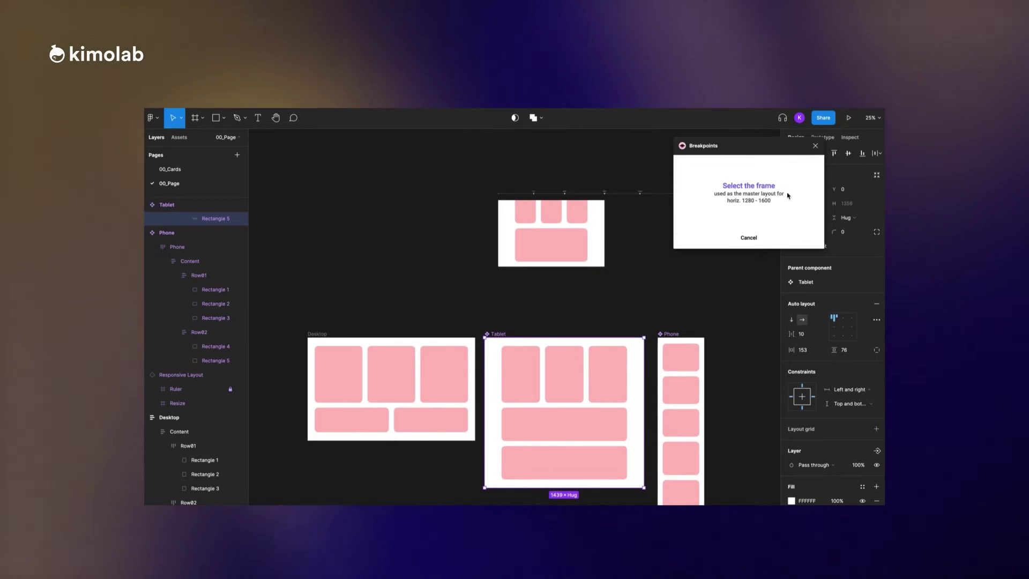
{"action": "left_click", "coordinate": [311, 332]}
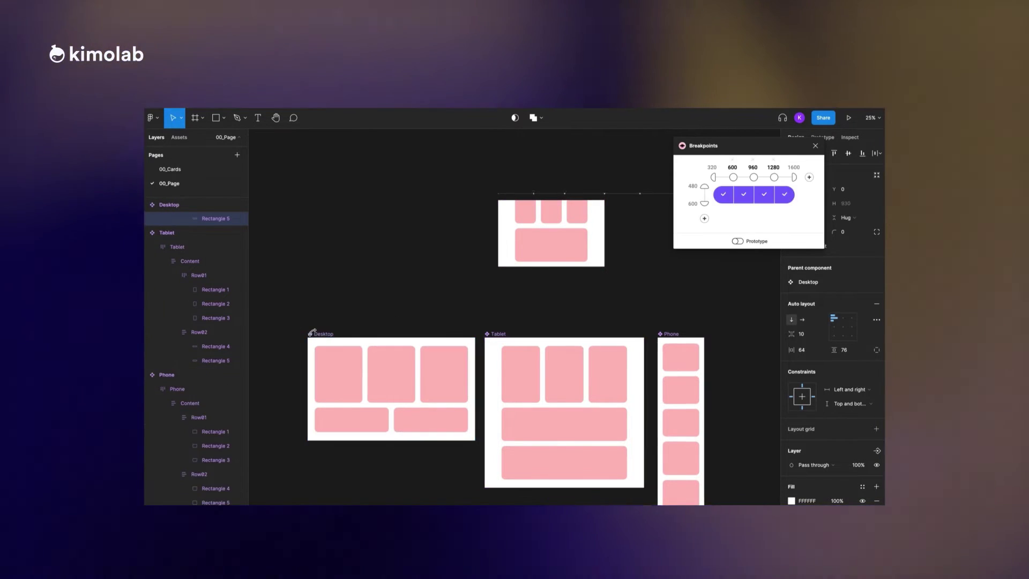
Step: Preview the responsive layout at the 1280, 960, 600 and 320 widths
{"action": "left_click", "coordinate": [774, 177]}
{"action": "left_click", "coordinate": [753, 177]}
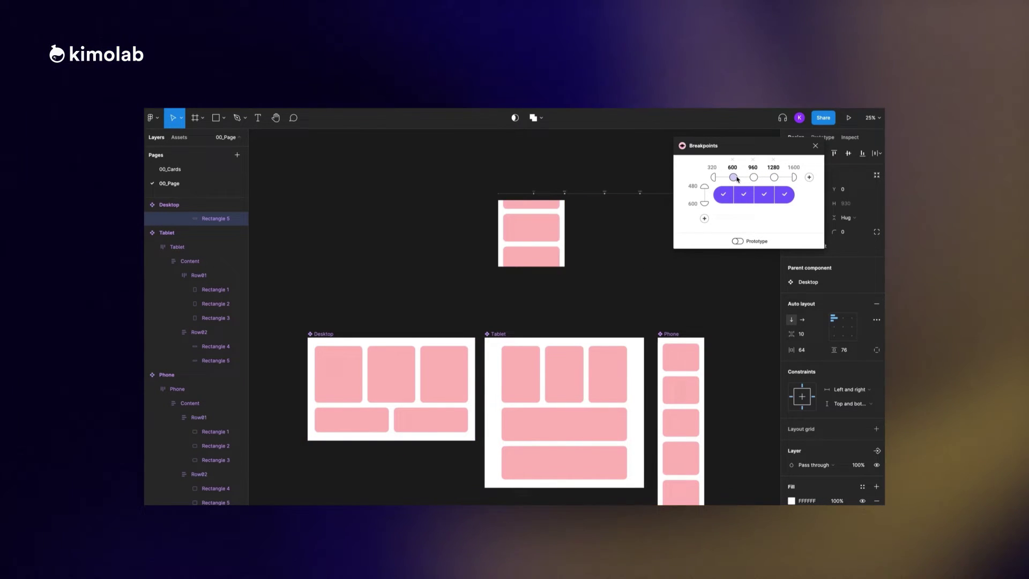
{"action": "left_click", "coordinate": [716, 178]}
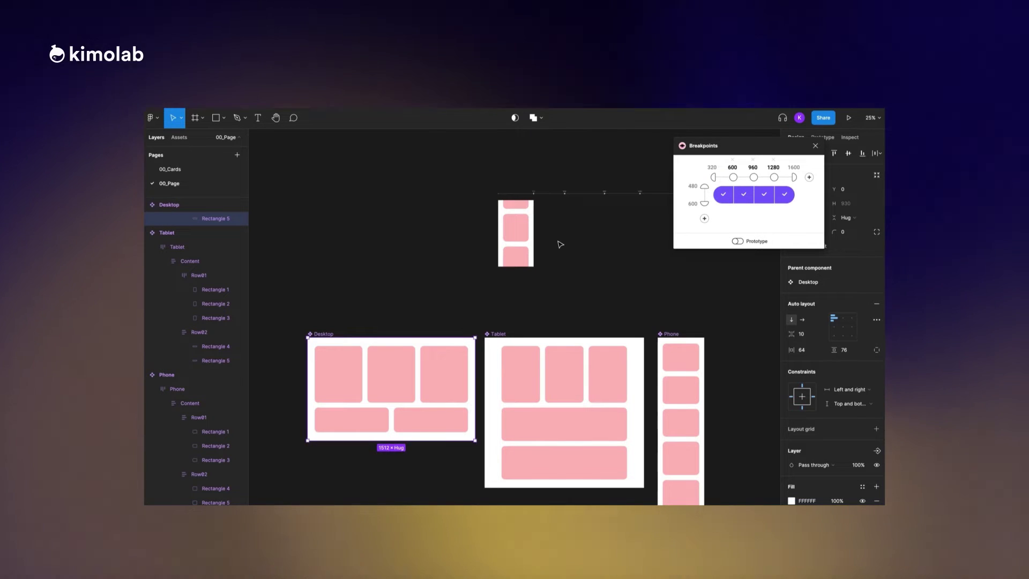
Step: Widen the responsive layout on the canvas and extend its height to about 1046 to test the layout switching
{"action": "scroll", "coordinate": [560, 244], "scroll_direction": "up", "scroll_amount": 10}
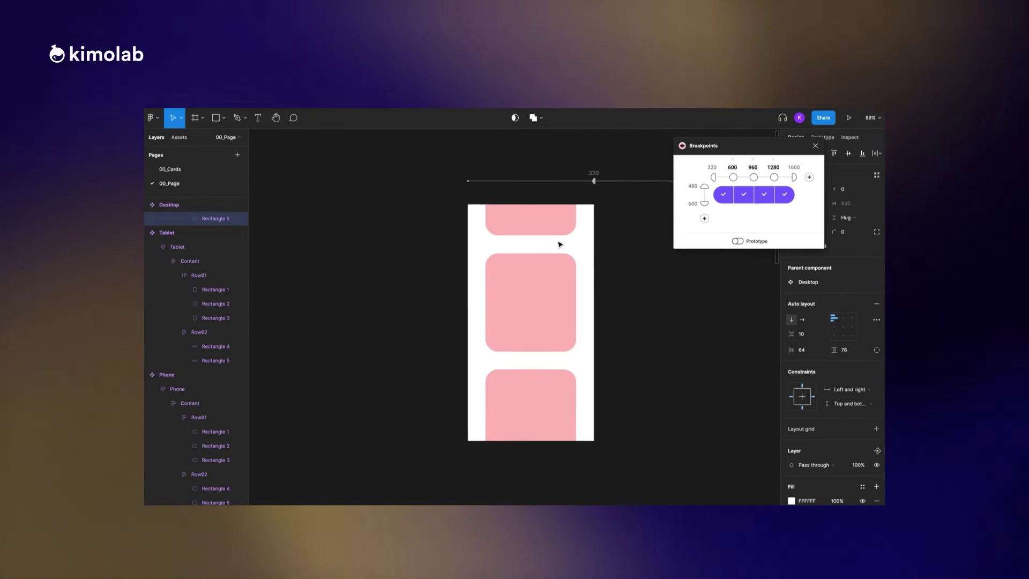
{"action": "scroll", "coordinate": [560, 244], "scroll_direction": "down", "scroll_amount": 3}
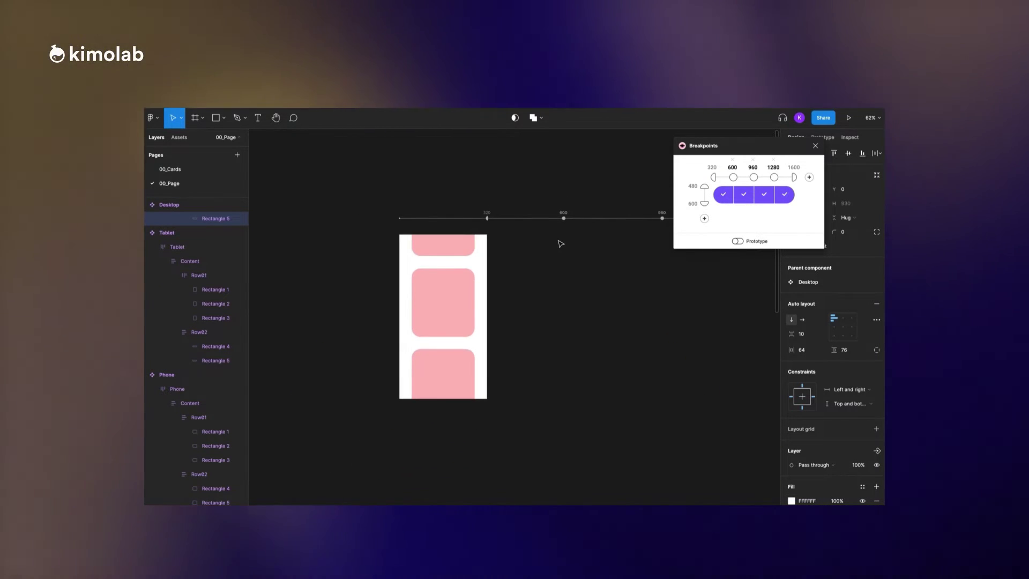
{"action": "scroll", "coordinate": [560, 244], "scroll_direction": "right", "scroll_amount": 4}
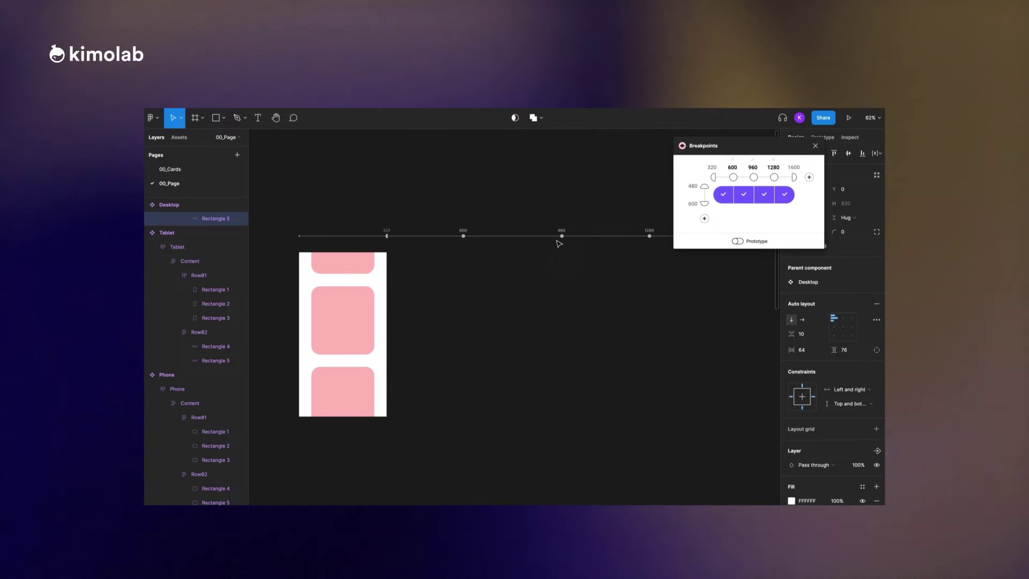
{"action": "left_click_drag", "start_coordinate": [447, 336], "coordinate": [668, 340]}
{"action": "scroll", "coordinate": [719, 339], "scroll_direction": "down", "scroll_amount": 3}
{"action": "left_click_drag", "start_coordinate": [578, 396], "coordinate": [580, 481]}
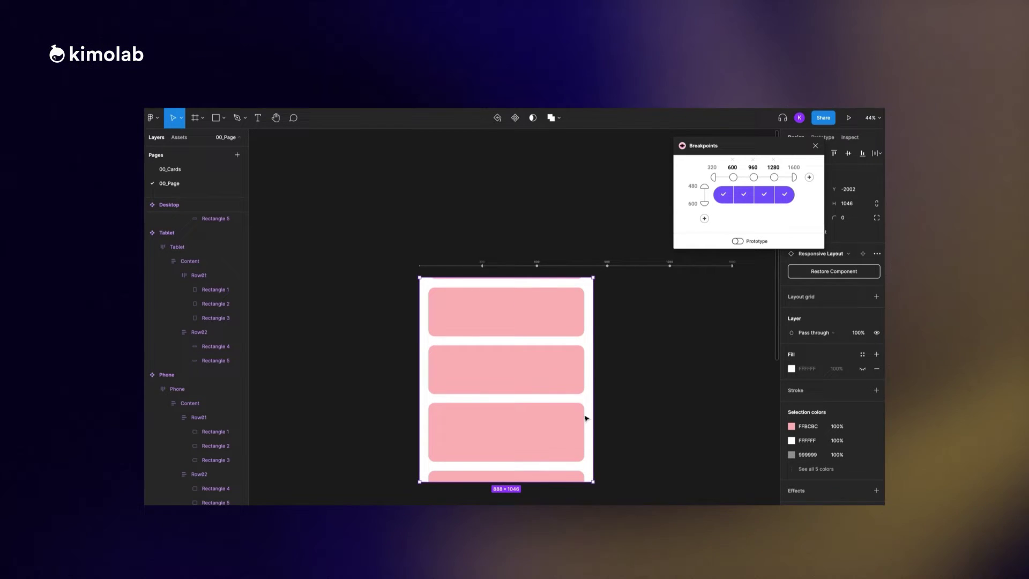
Step: Widen the responsive layout on the canvas further to check how its arrangement switches at a larger width
{"action": "left_click_drag", "start_coordinate": [595, 384], "coordinate": [681, 387]}
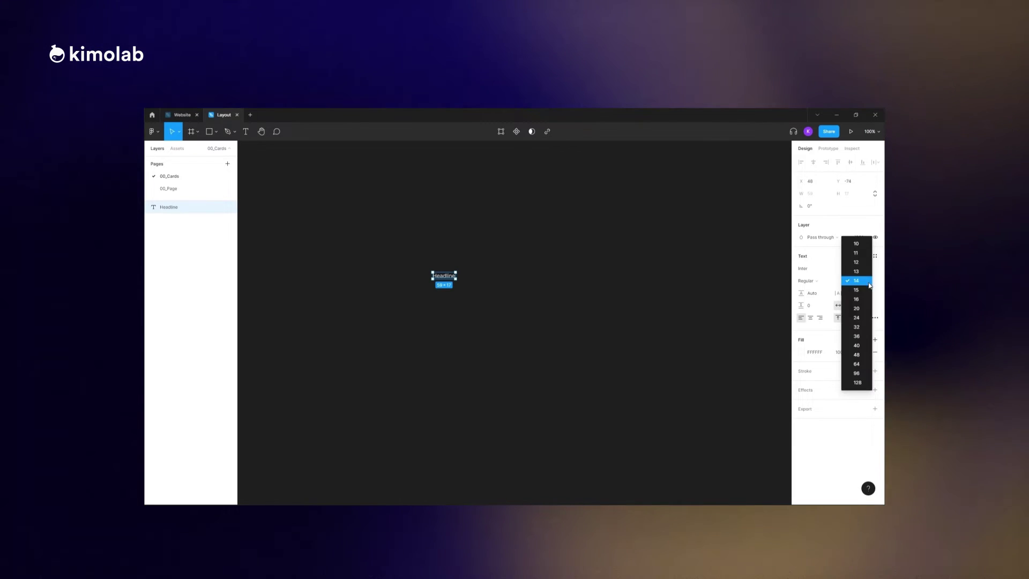
Step: Set the Headline text to size 32 in Bold and place a duplicate directly below it
{"action": "left_click", "coordinate": [857, 327]}
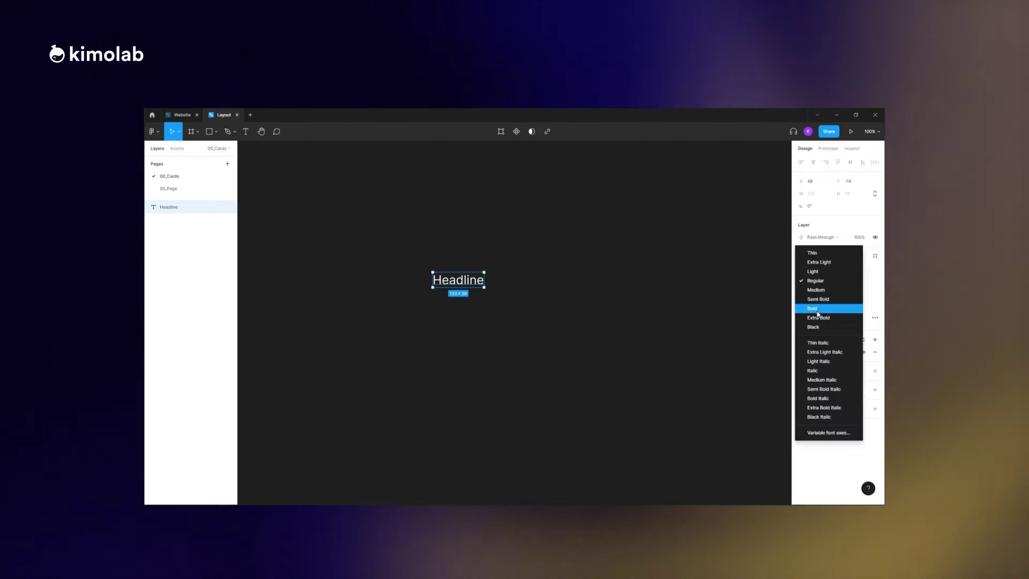
{"action": "left_click", "coordinate": [818, 314]}
{"action": "key", "text": "ctrl+d"}
{"action": "left_click_drag", "start_coordinate": [469, 281], "coordinate": [469, 299]}
{"action": "double_click", "coordinate": [469, 299]}
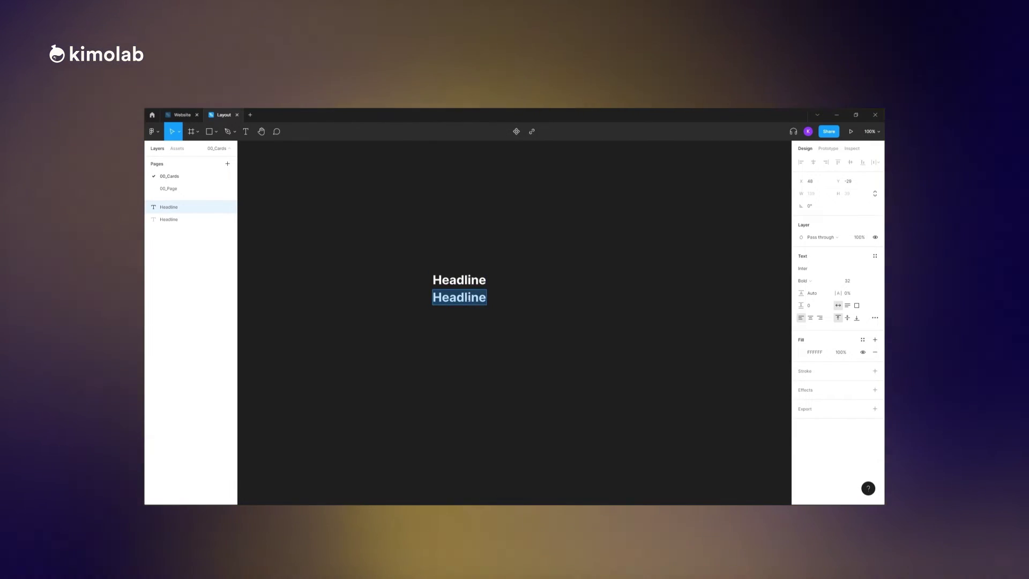
Step: Change the duplicate's text to "Paragraph" and set its font size to 16
{"action": "key", "text": "Return"}
{"action": "type", "text": "Paragraph"}
{"action": "key", "text": "Escape"}
{"action": "left_click", "coordinate": [858, 280]}
{"action": "left_click", "coordinate": [856, 236]}
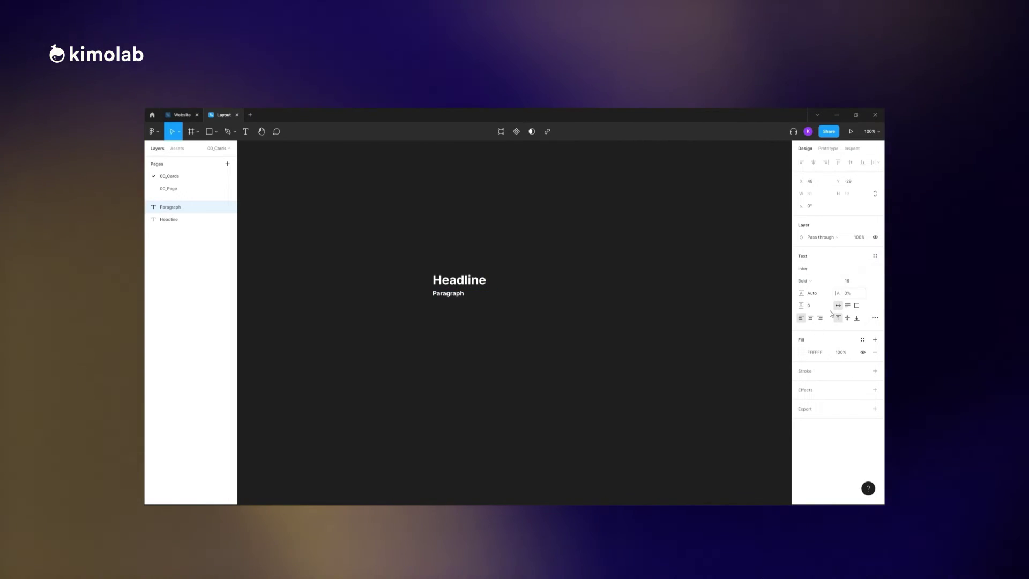
Step: Place a copy of the headline just above it as "Caption" text at size 20
{"action": "left_click", "coordinate": [460, 279]}
{"action": "left_click_drag", "start_coordinate": [467, 279], "coordinate": [483, 265]}
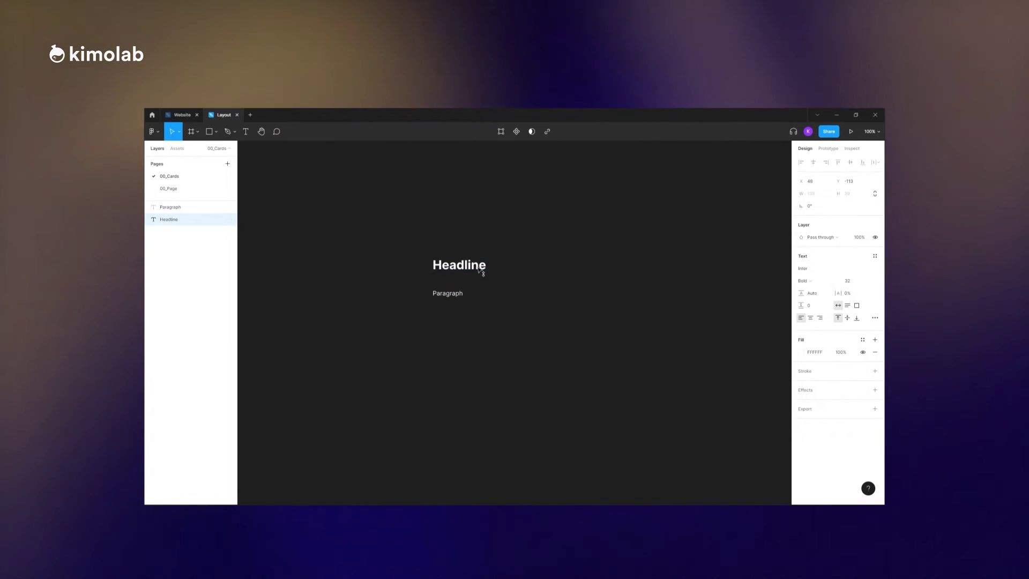
{"action": "key", "text": "ctrl+z"}
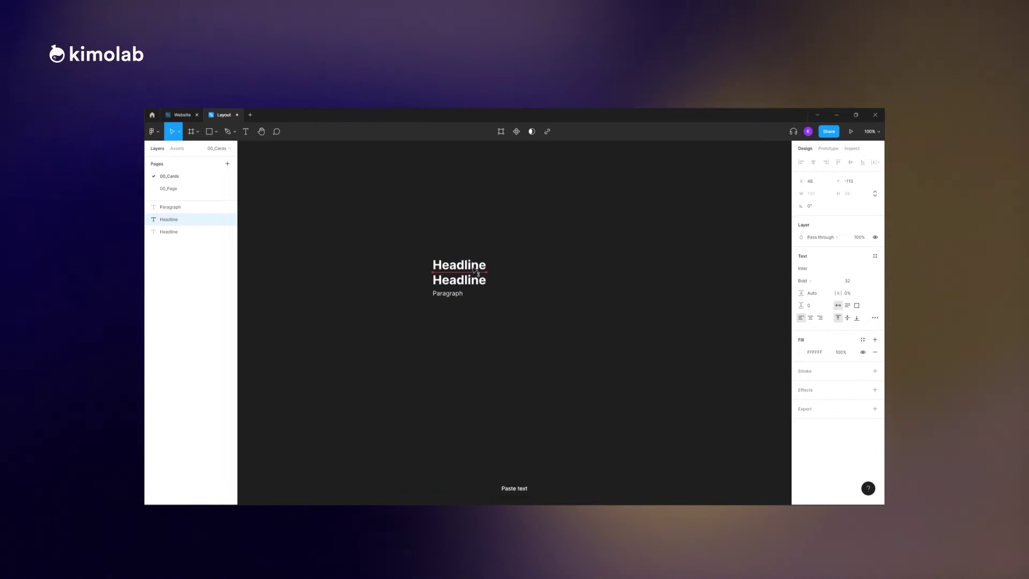
{"action": "left_click", "coordinate": [868, 282]}
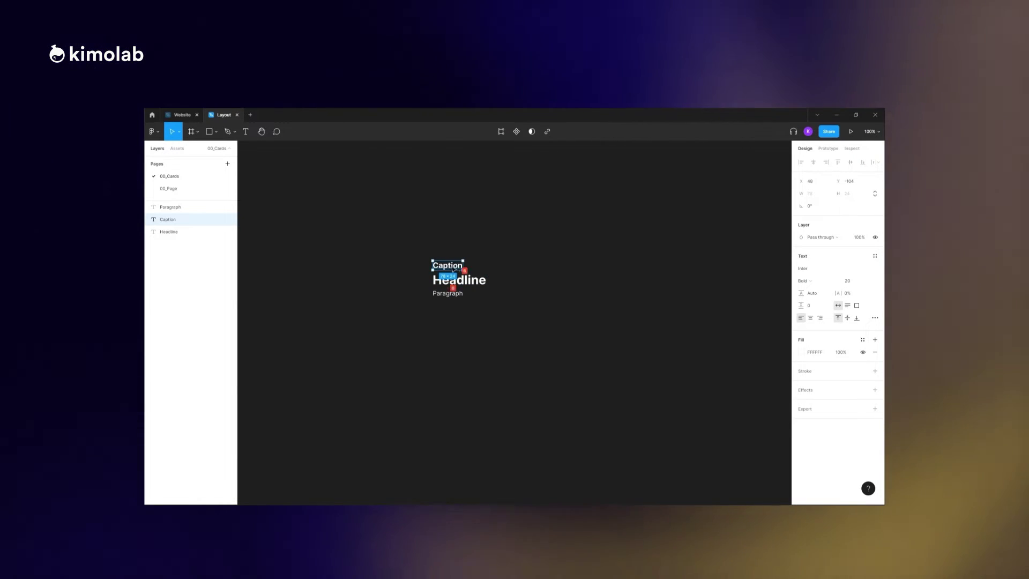
{"action": "left_click_drag", "start_coordinate": [452, 266], "coordinate": [452, 269]}
Step: Group the Caption and Headline texts as "Header" and move the Paragraph text slightly down
{"action": "left_click", "coordinate": [460, 280], "text": "shift"}
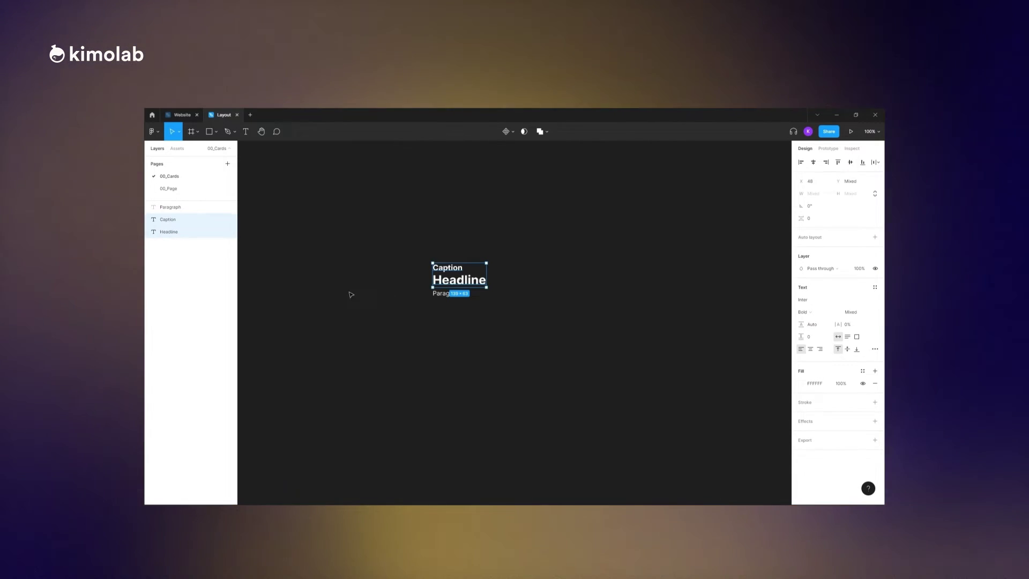
{"action": "key", "text": "ctrl+g"}
{"action": "right_click", "coordinate": [166, 218]}
{"action": "left_click", "coordinate": [184, 321]}
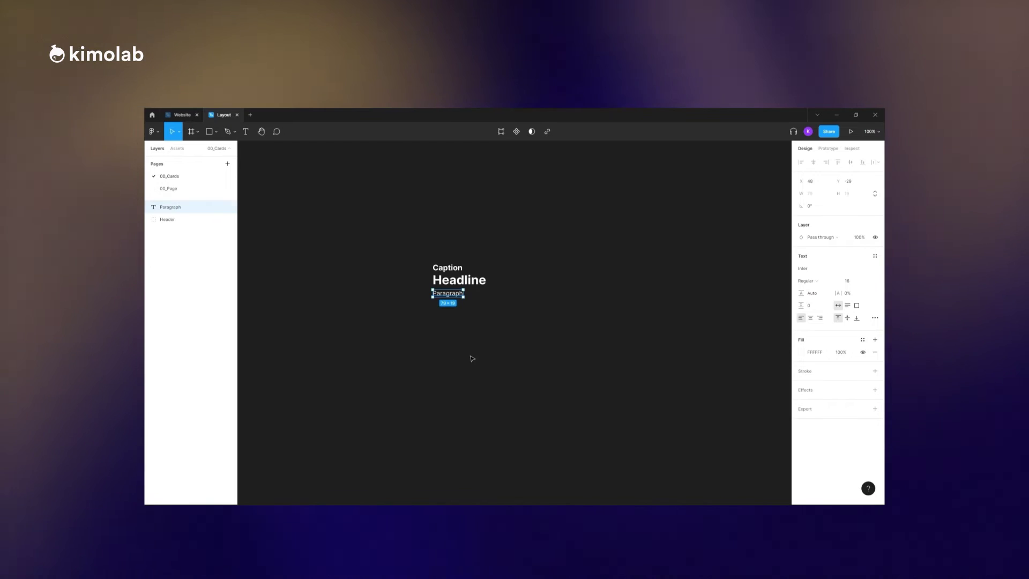
{"action": "left_click_drag", "start_coordinate": [450, 296], "coordinate": [451, 298]}
{"action": "left_click", "coordinate": [375, 260]}
Step: Insert the photo of a man working on a laptop using the Unsplash plugin, and close the plugin
{"action": "left_click", "coordinate": [152, 131]}
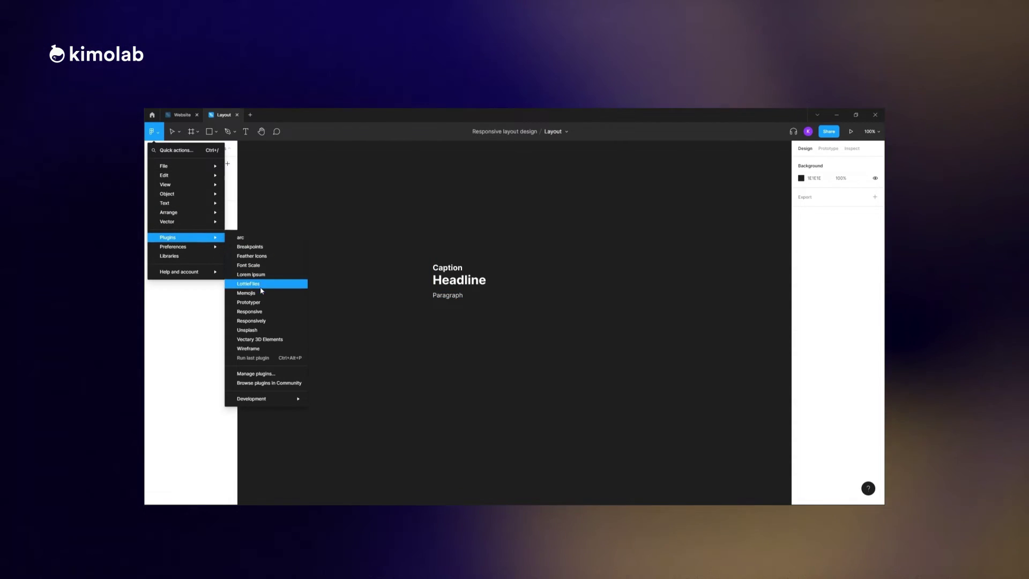
{"action": "left_click", "coordinate": [260, 339]}
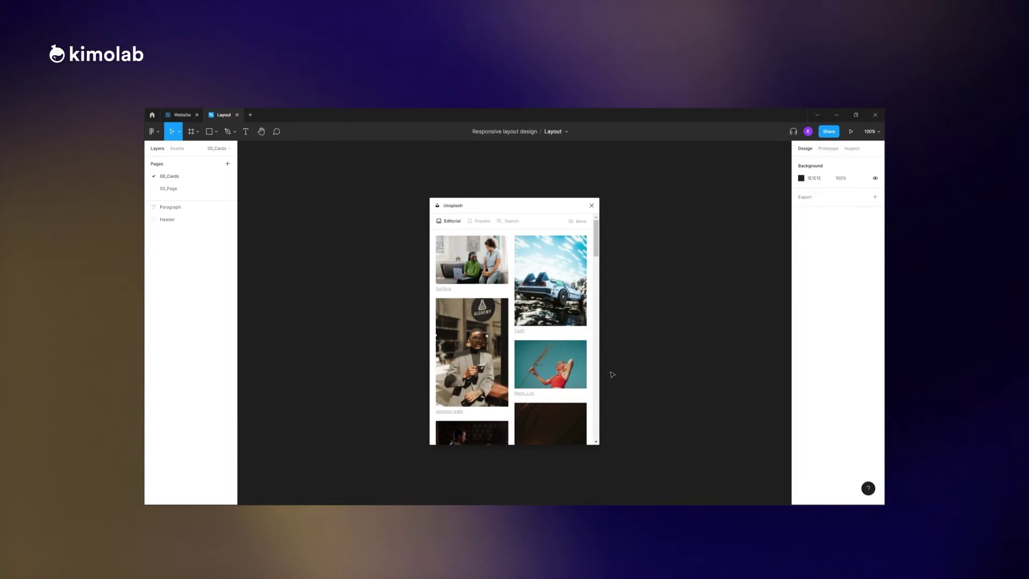
{"action": "scroll", "coordinate": [480, 263], "scroll_direction": "down", "scroll_amount": 4}
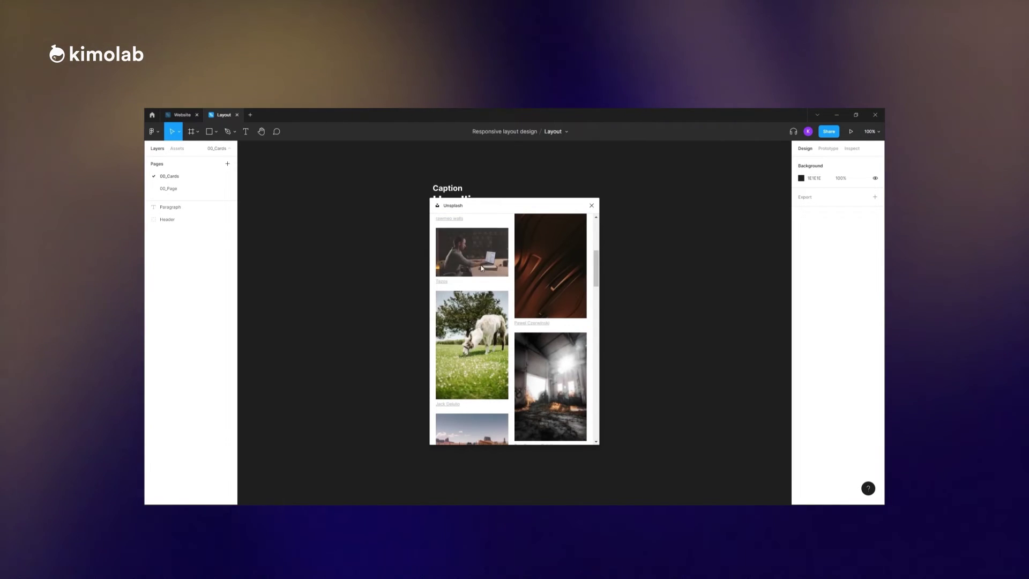
{"action": "left_click", "coordinate": [480, 263]}
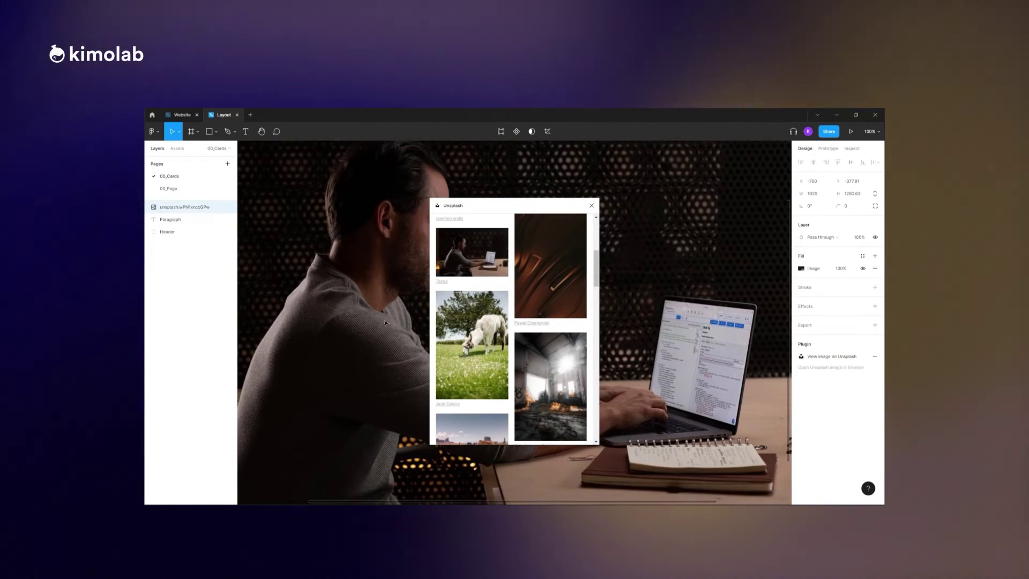
{"action": "key", "text": "super"}
{"action": "left_click", "coordinate": [378, 289]}
{"action": "left_click", "coordinate": [591, 205]}
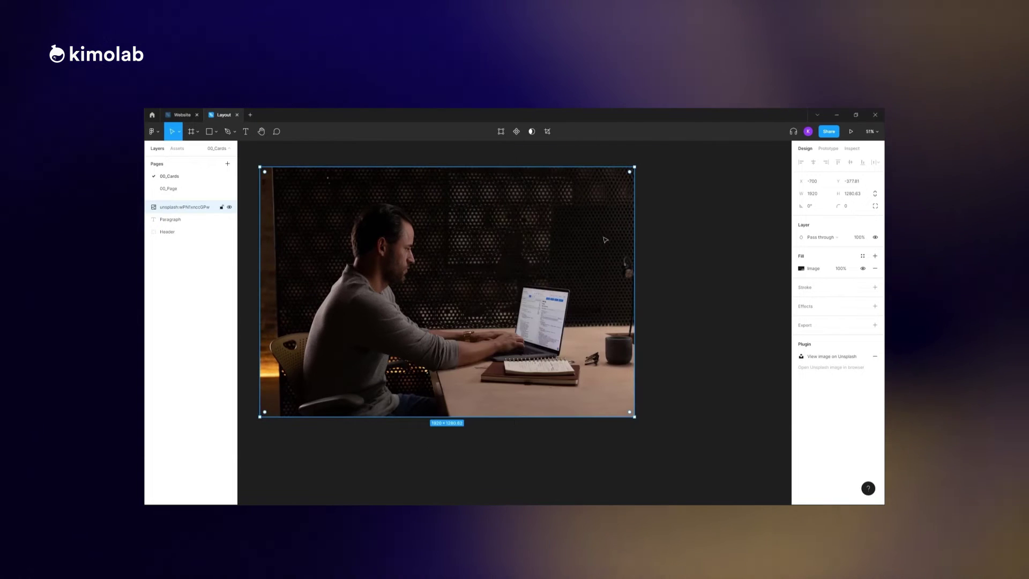
Step: Scale the photo down to about 214 × 143 and position it directly above the Caption
{"action": "left_click_drag", "start_coordinate": [634, 417], "coordinate": [373, 176]}
{"action": "left_click_drag", "start_coordinate": [449, 211], "coordinate": [427, 226]}
{"action": "scroll", "coordinate": [471, 224], "scroll_direction": "up", "scroll_amount": 5}
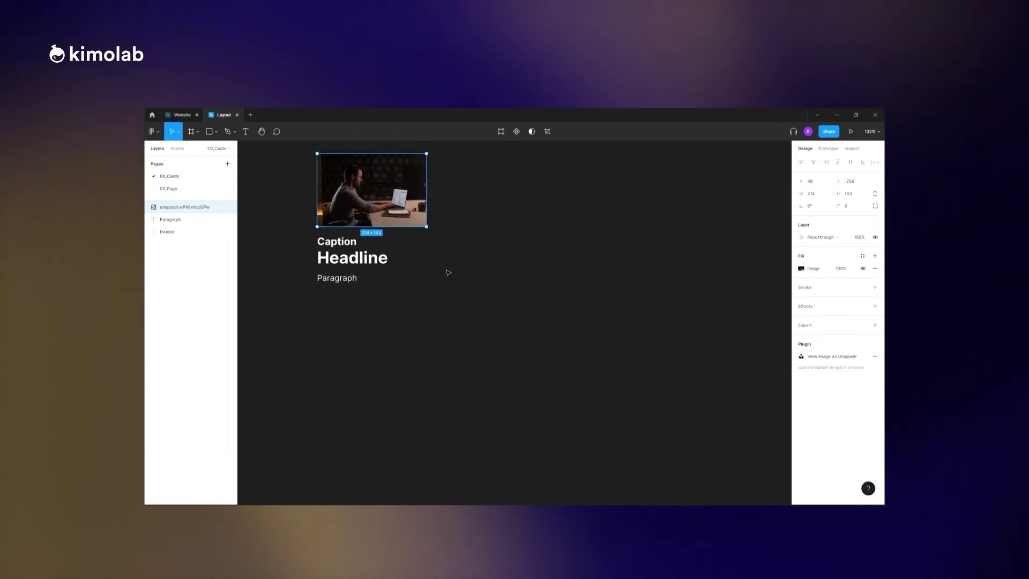
Step: Draw a card background rectangle of about 246 × 311 behind the content and enlarge the photo to about 246 × 164 across its width
{"action": "left_click", "coordinate": [216, 133]}
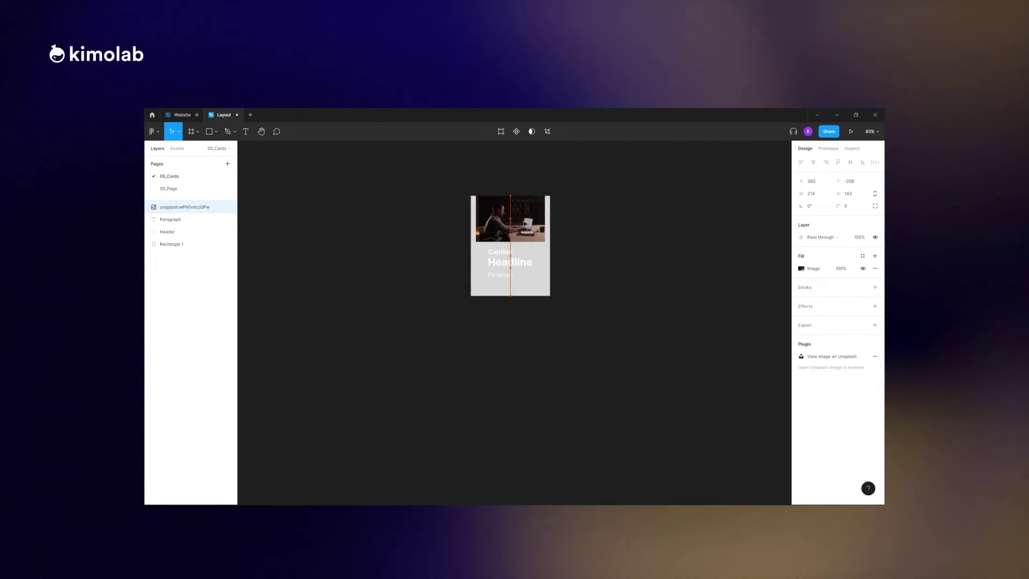
{"action": "left_click_drag", "start_coordinate": [510, 242], "coordinate": [512, 260]}
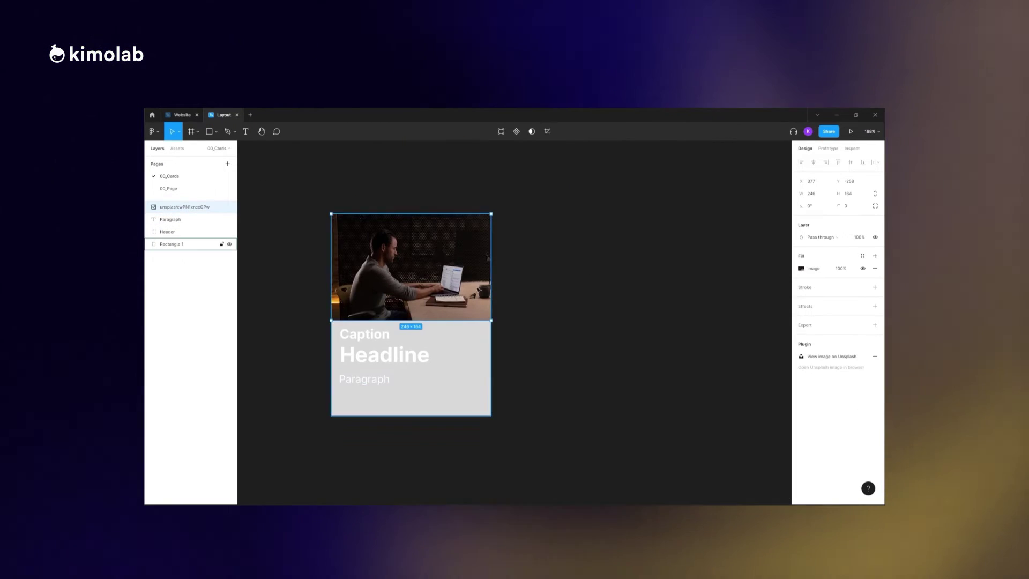
Step: Round only the photo's top two corners with a radius of 24
{"action": "left_click", "coordinate": [875, 206]}
{"action": "left_click", "coordinate": [811, 219]}
{"action": "type", "text": "20"}
{"action": "left_click", "coordinate": [822, 219]}
{"action": "type", "text": "20"}
{"action": "key", "text": "Return"}
Step: Fill the card background with white FFFFFF and set the header and paragraph text color to 0B0B0B
{"action": "left_click", "coordinate": [411, 397]}
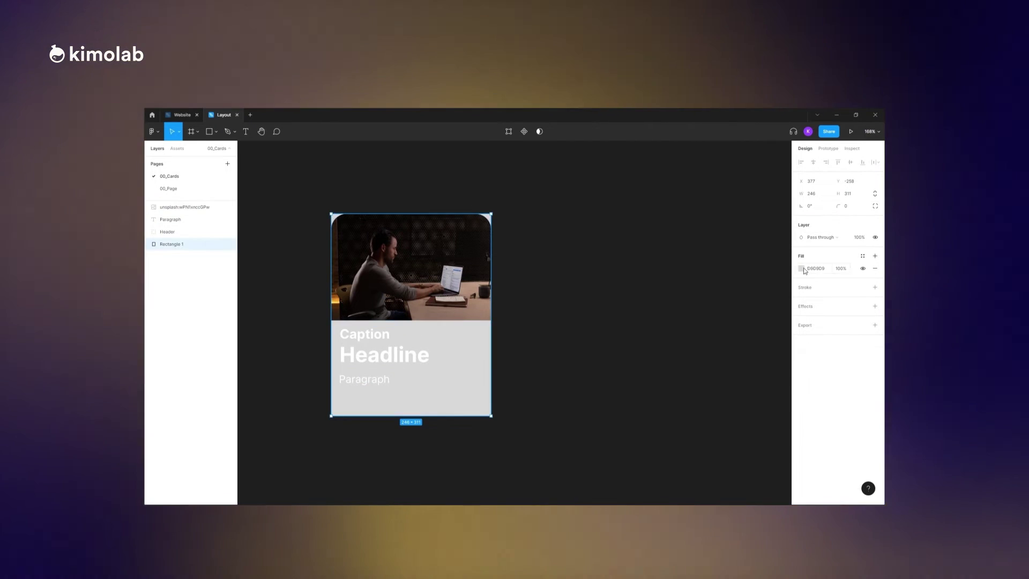
{"action": "left_click", "coordinate": [801, 268]}
{"action": "left_click", "coordinate": [699, 276]}
{"action": "left_click", "coordinate": [358, 349]}
{"action": "left_click", "coordinate": [363, 379], "text": "shift"}
{"action": "left_click", "coordinate": [801, 382]}
{"action": "left_click_drag", "start_coordinate": [712, 391], "coordinate": [666, 406]}
Step: Round the card background's corners and shift the header text slightly down from the photo
{"action": "left_click", "coordinate": [411, 399]}
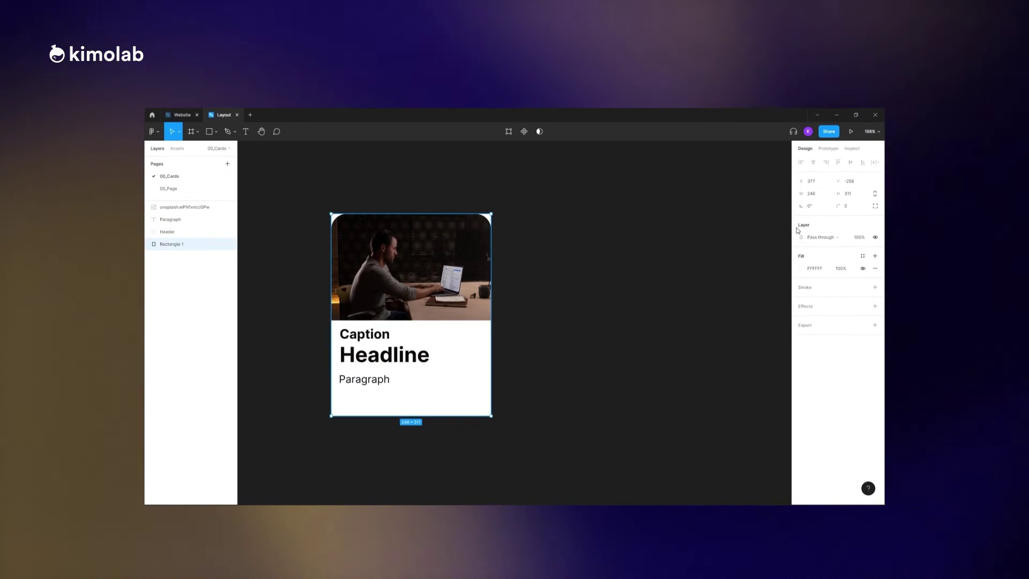
{"action": "left_click_drag", "start_coordinate": [362, 336], "coordinate": [362, 340]}
Step: Group the header and paragraph as "Content", and rename the image layer "Photo" and the background rectangle "BG"
{"action": "left_click", "coordinate": [370, 379], "text": "shift"}
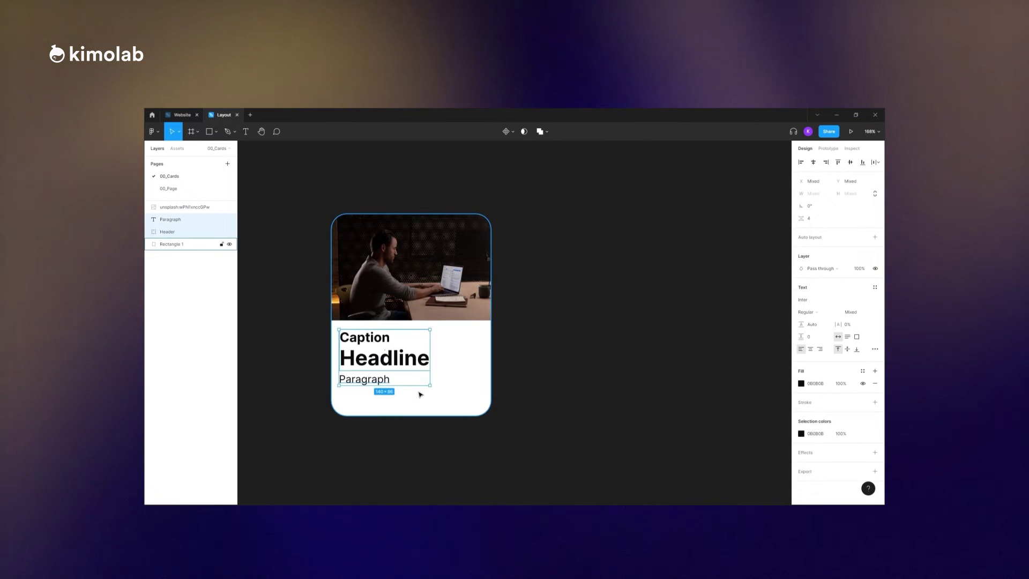
{"action": "key", "text": "ctrl+g"}
{"action": "double_click", "coordinate": [168, 220]}
{"action": "type", "text": "Content"}
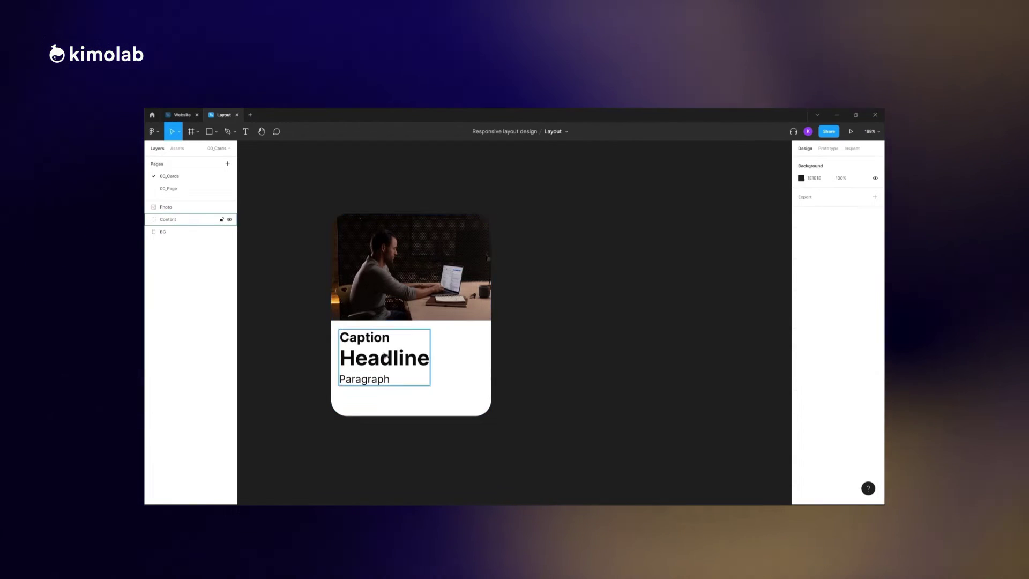
{"action": "left_click", "coordinate": [372, 393]}
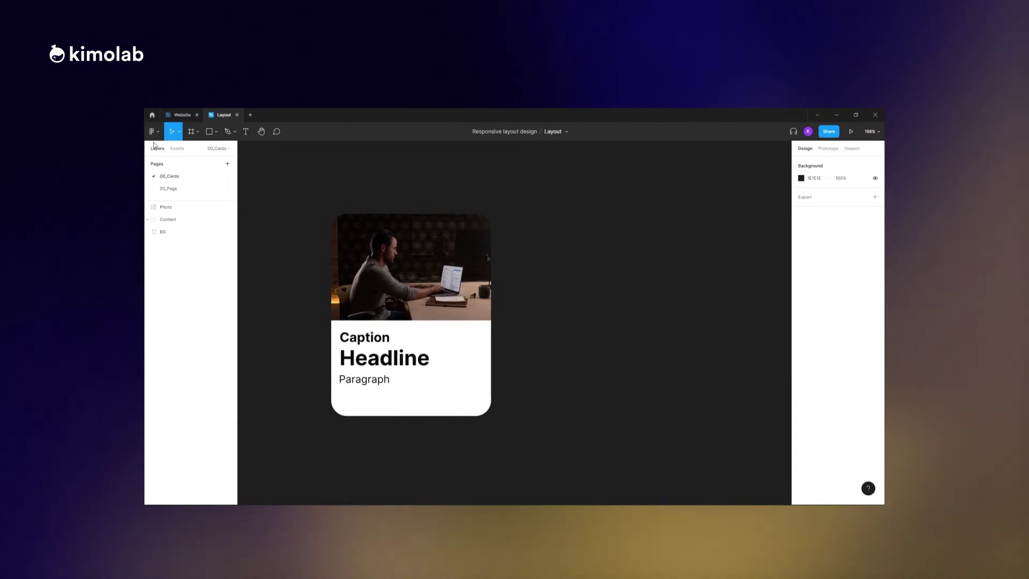
Step: Find the eye icon with the Feather Icons plugin, insert it, and move the plugin window away from the card
{"action": "left_click", "coordinate": [154, 131]}
{"action": "mouse_move", "coordinate": [182, 248]}
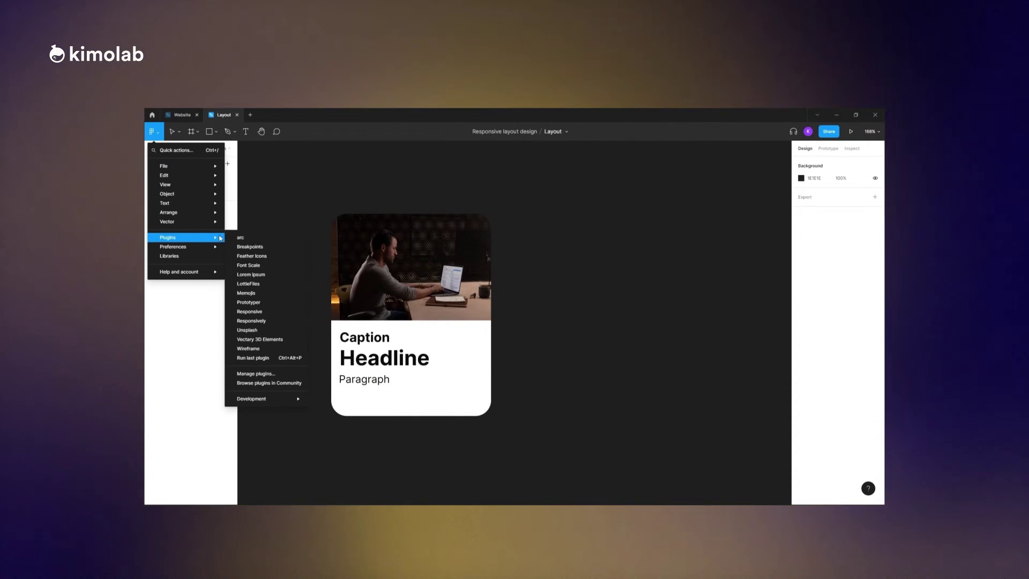
{"action": "left_click", "coordinate": [386, 272]}
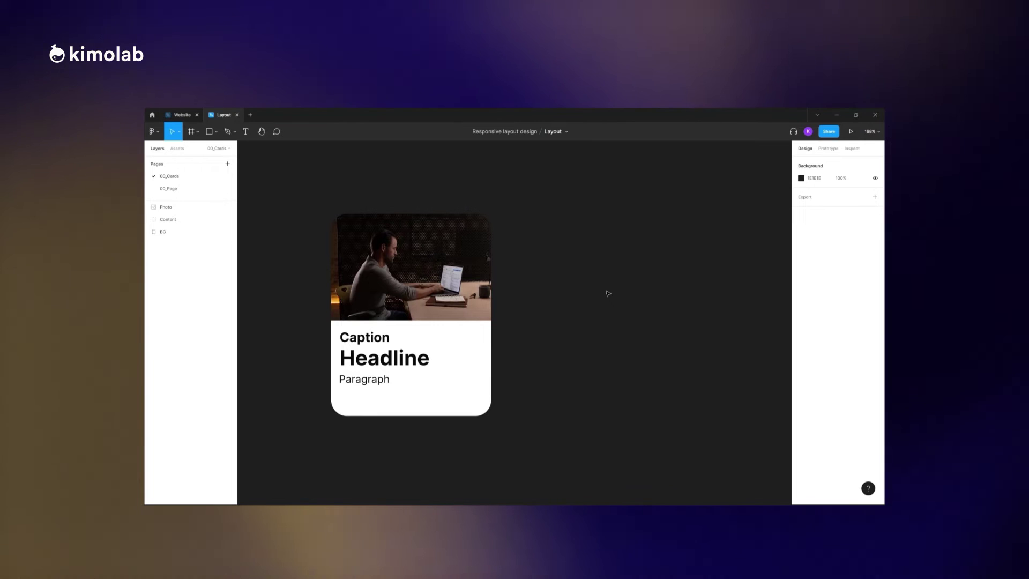
{"action": "key", "text": "ctrl+alt+p"}
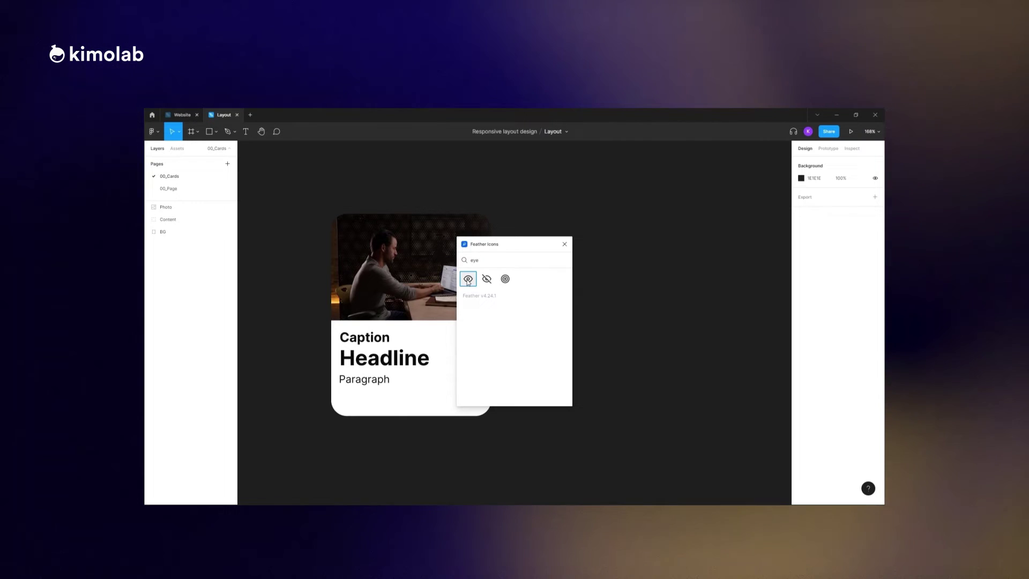
{"action": "left_click", "coordinate": [467, 279]}
{"action": "left_click_drag", "start_coordinate": [477, 244], "coordinate": [645, 231]}
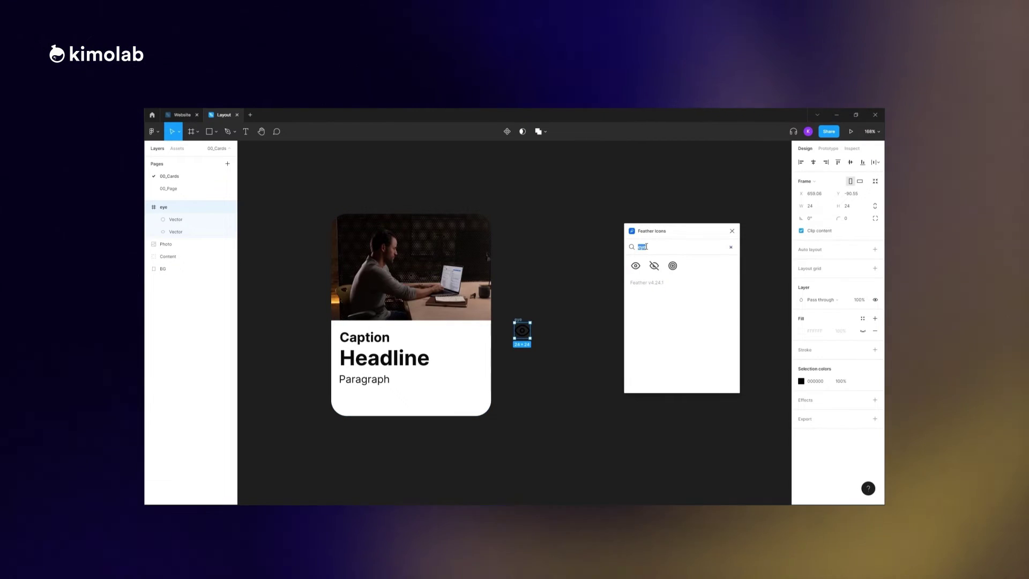
Step: Search the Feather icons for "like" and insert the heart icon
{"action": "type", "text": "like"}
{"action": "left_click", "coordinate": [636, 265]}
{"action": "left_click", "coordinate": [568, 300]}
Step: Position the eye icon in the card's lower-left corner and the heart icon in its lower-right corner
{"action": "left_click_drag", "start_coordinate": [524, 327], "coordinate": [513, 380]}
{"action": "key", "text": "ctrl+z"}
{"action": "scroll", "coordinate": [522, 338], "scroll_direction": "up", "scroll_amount": 1}
{"action": "left_click_drag", "start_coordinate": [523, 339], "coordinate": [430, 417]}
{"action": "left_click", "coordinate": [346, 418]}
{"action": "left_click_drag", "start_coordinate": [347, 418], "coordinate": [473, 419]}
{"action": "left_click_drag", "start_coordinate": [429, 418], "coordinate": [398, 412]}
{"action": "scroll", "coordinate": [393, 428], "scroll_direction": "down", "scroll_amount": 1}
Step: Copy the Paragraph text beside the eye icon and change the copy to "200 views" at size 10
{"action": "key", "text": "super"}
{"action": "left_click", "coordinate": [377, 387], "text": "ctrl"}
{"action": "key", "text": "ctrl+c"}
{"action": "key", "text": "ctrl+v"}
{"action": "double_click", "coordinate": [397, 408]}
{"action": "type", "text": "200view"}
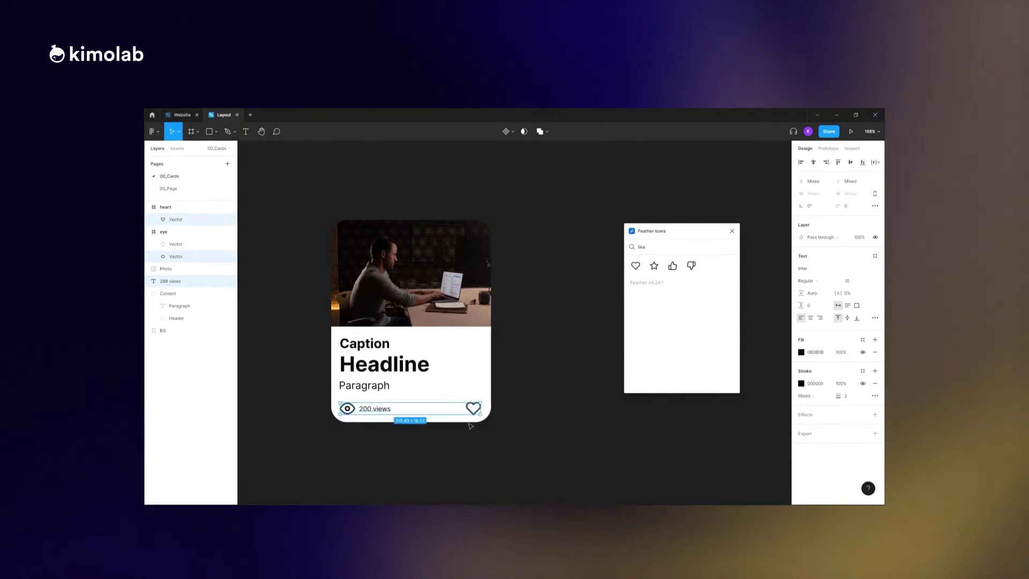
Step: Group the icons and view count as "Footer" and move the group into Content below the Paragraph layer
{"action": "key", "text": "ctrl+g"}
{"action": "double_click", "coordinate": [167, 207]}
{"action": "type", "text": "Footer"}
{"action": "key", "text": "Return"}
{"action": "left_click_drag", "start_coordinate": [175, 209], "coordinate": [168, 229]}
{"action": "left_click", "coordinate": [174, 256]}
{"action": "left_click", "coordinate": [171, 209]}
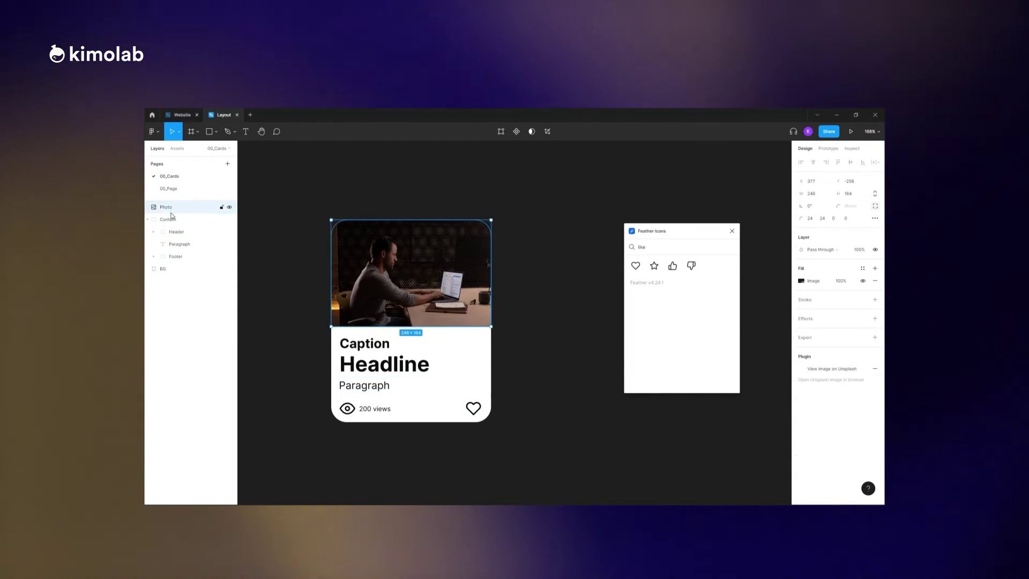
Step: Draw a thin full-width spacer rectangle between the paragraph and footer, name it "Space", and keep it inside Content
{"action": "left_click", "coordinate": [216, 132]}
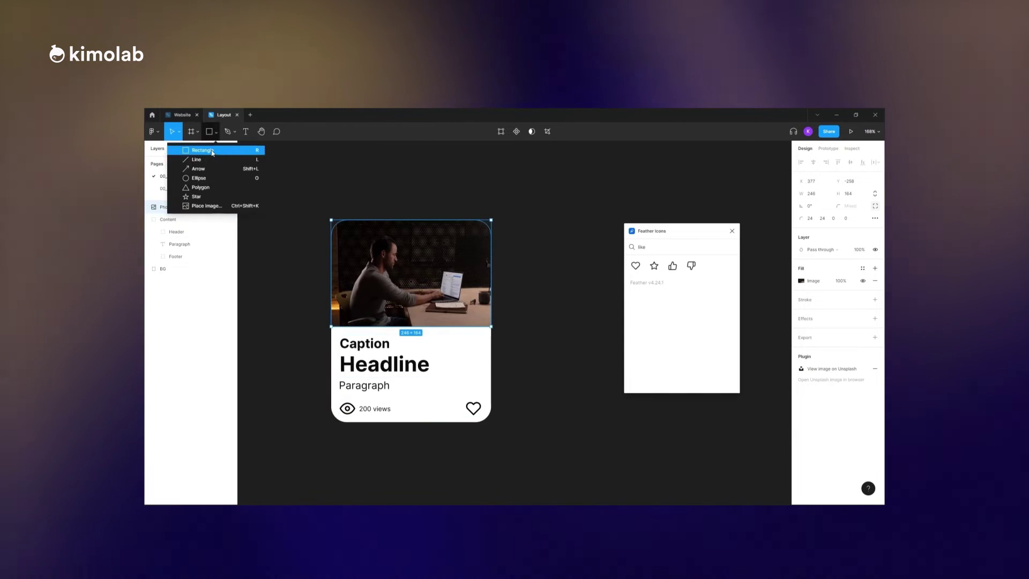
{"action": "left_click", "coordinate": [196, 162]}
{"action": "left_click_drag", "start_coordinate": [339, 391], "coordinate": [481, 397]}
{"action": "double_click", "coordinate": [177, 207]}
{"action": "type", "text": "Space"}
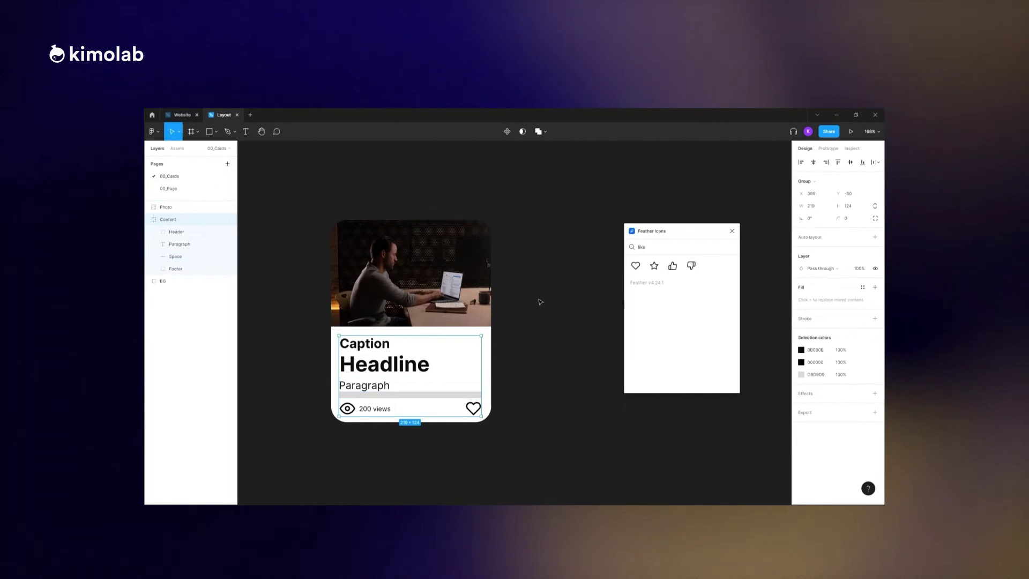
Step: Add vertical auto layout to the Content group and to the Header group inside it
{"action": "left_click", "coordinate": [186, 258]}
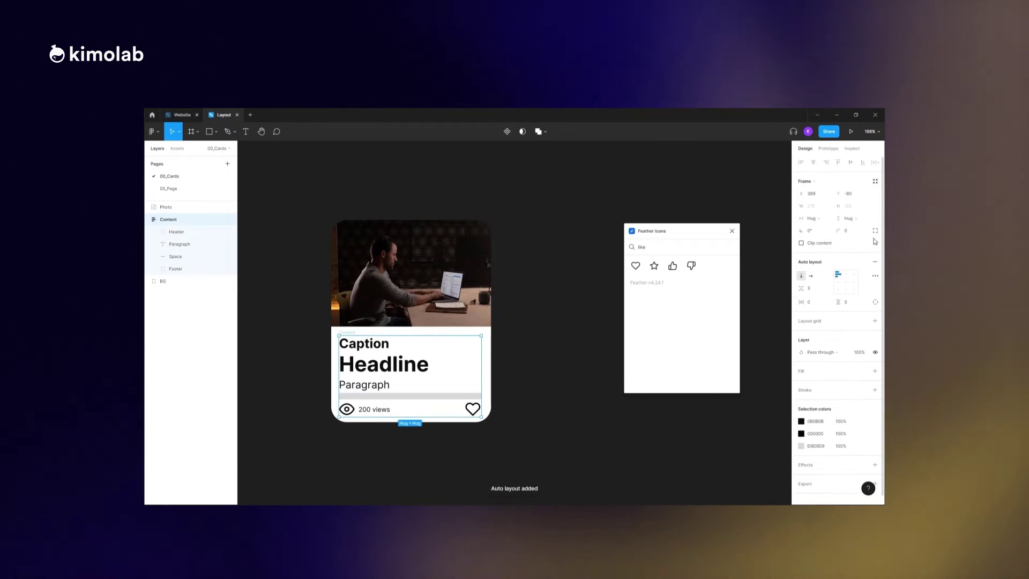
{"action": "left_click", "coordinate": [376, 364]}
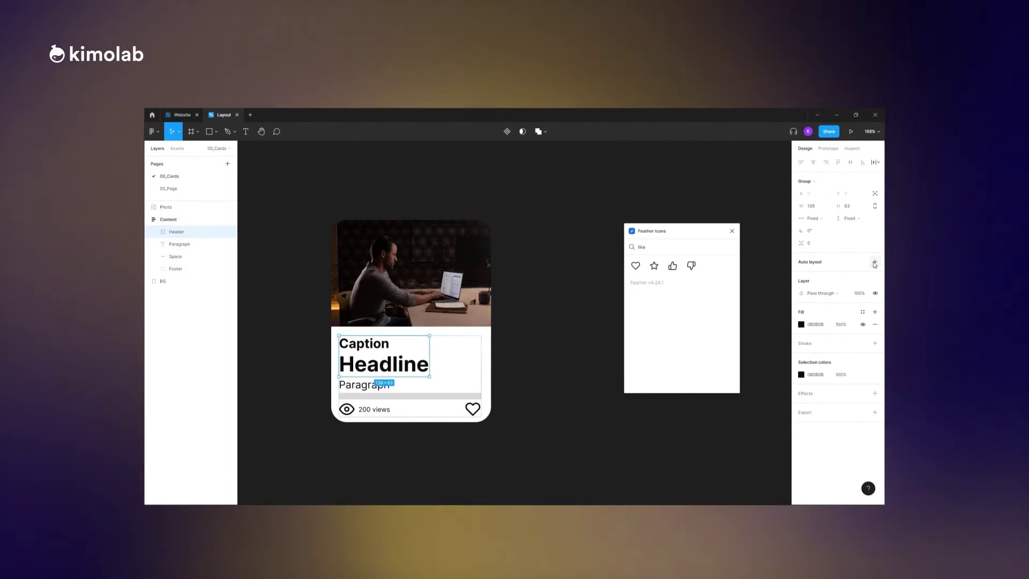
{"action": "left_click", "coordinate": [874, 264]}
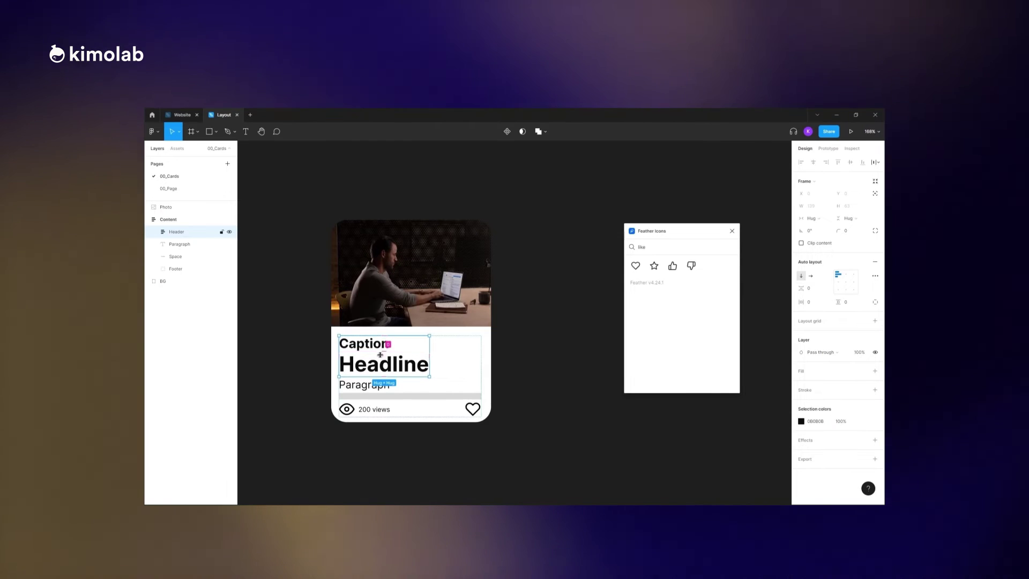
Step: Increase the vertical spacing between the items in the Content auto layout to about 7
{"action": "left_click_drag", "start_coordinate": [412, 375], "coordinate": [412, 379]}
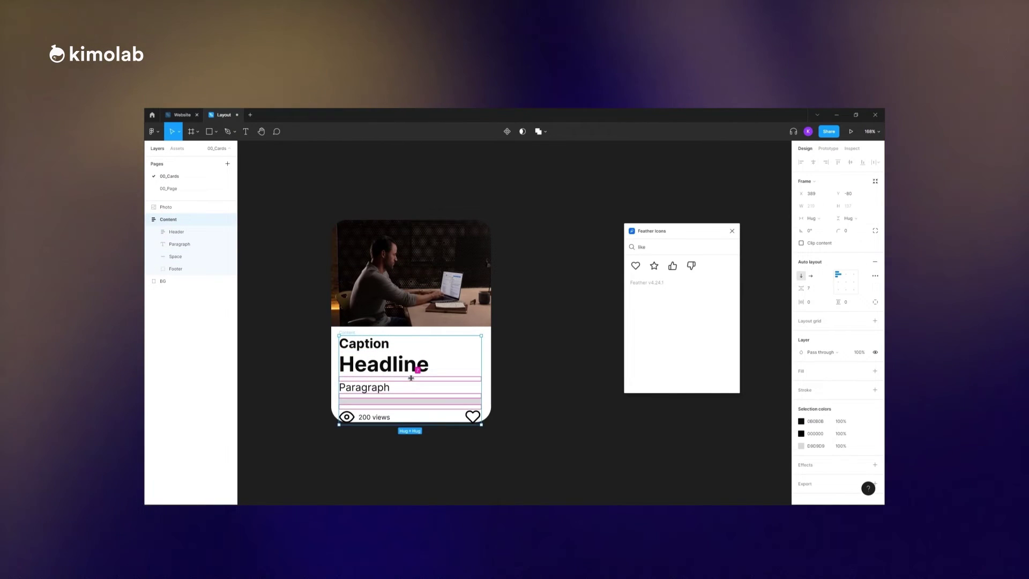
{"action": "key", "text": "Escape"}
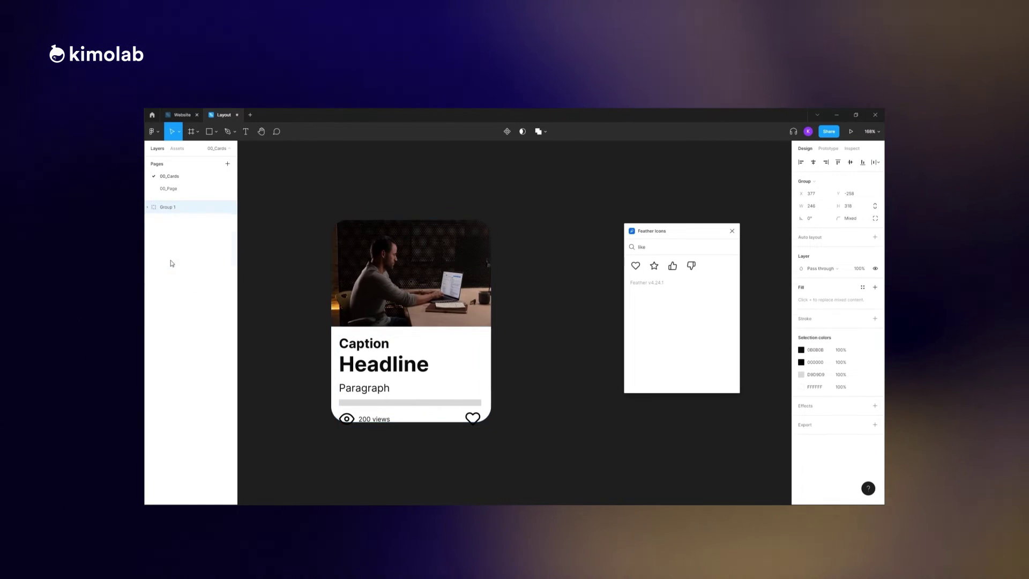
Step: Rename the group as "Card" and try adding auto layout to it
{"action": "double_click", "coordinate": [169, 207]}
{"action": "type", "text": "Card"}
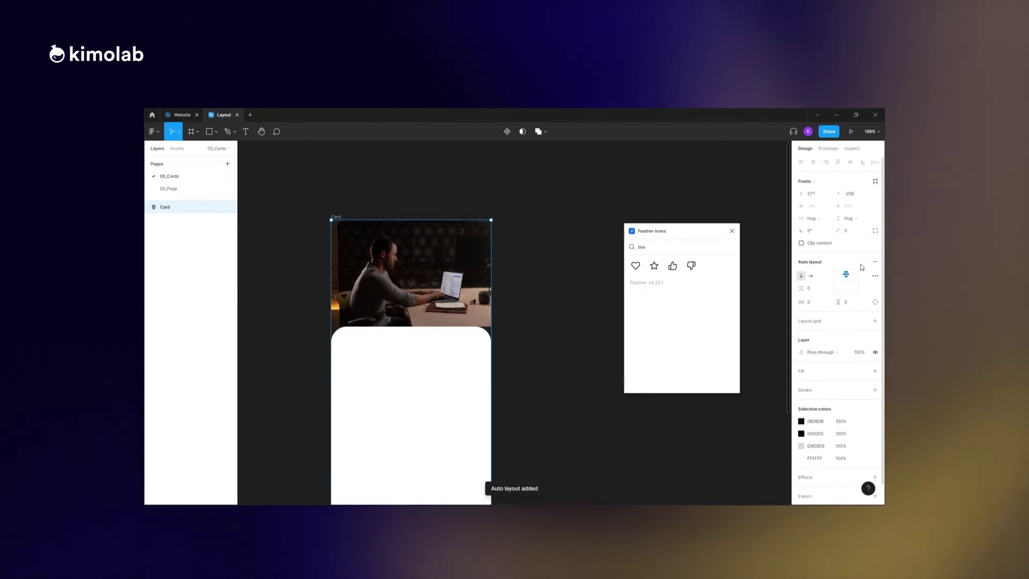
{"action": "scroll", "coordinate": [481, 351], "scroll_direction": "down", "scroll_amount": 5}
{"action": "key", "text": "ctrl+z"}
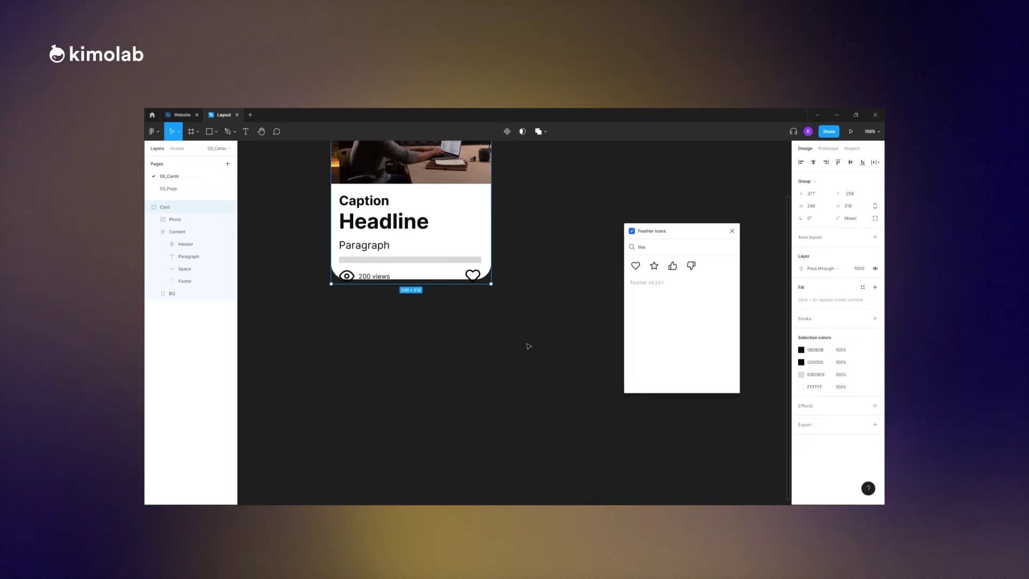
Step: Ungroup the card and wrap Photo and Content in a vertical auto layout frame named "Card" with a white fill
{"action": "key", "text": "ctrl+z"}
{"action": "left_click", "coordinate": [156, 232]}
{"action": "key", "text": "ctrl+z"}
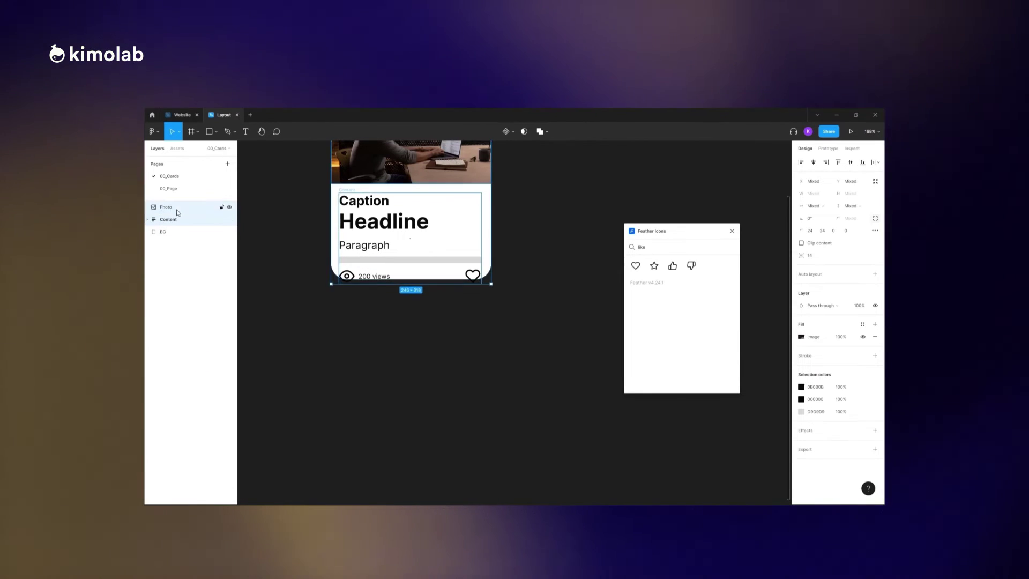
{"action": "key", "text": "shift+a"}
{"action": "scroll", "coordinate": [479, 401], "scroll_direction": "up", "scroll_amount": 3}
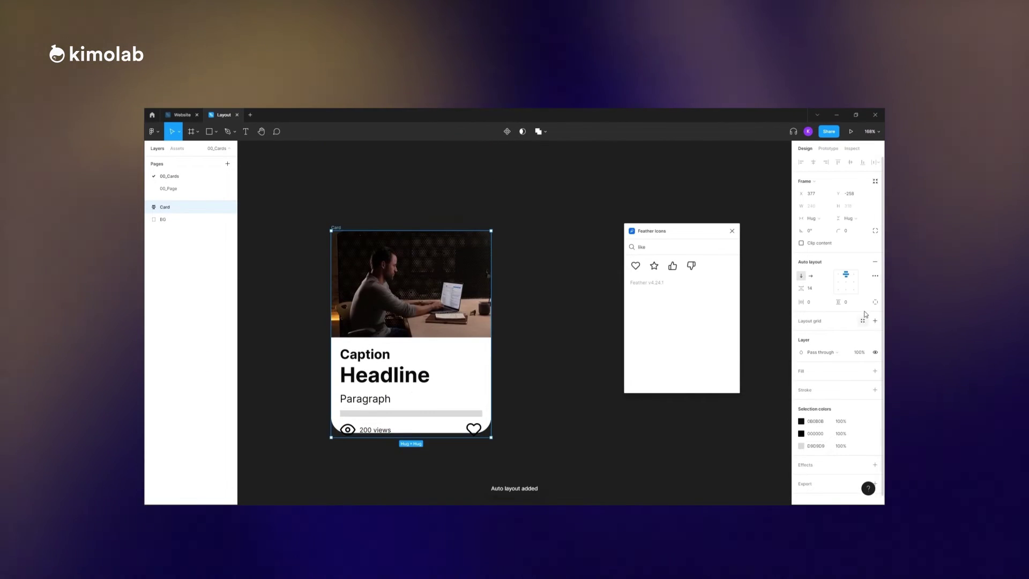
{"action": "left_click", "coordinate": [479, 401]}
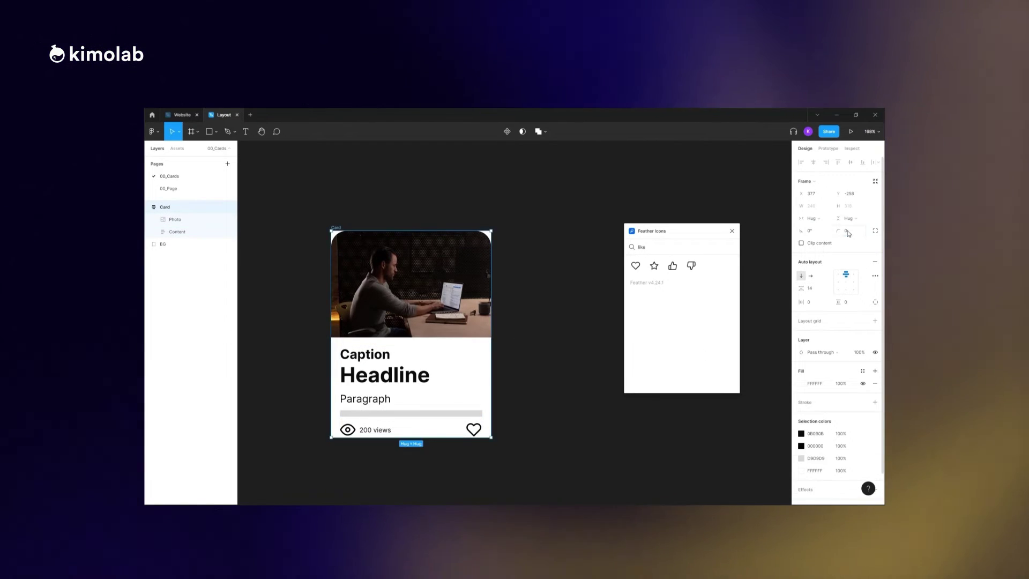
Step: Set the Content auto layout's padding to 16 at the bottom and 0 at the top
{"action": "left_click", "coordinate": [176, 232]}
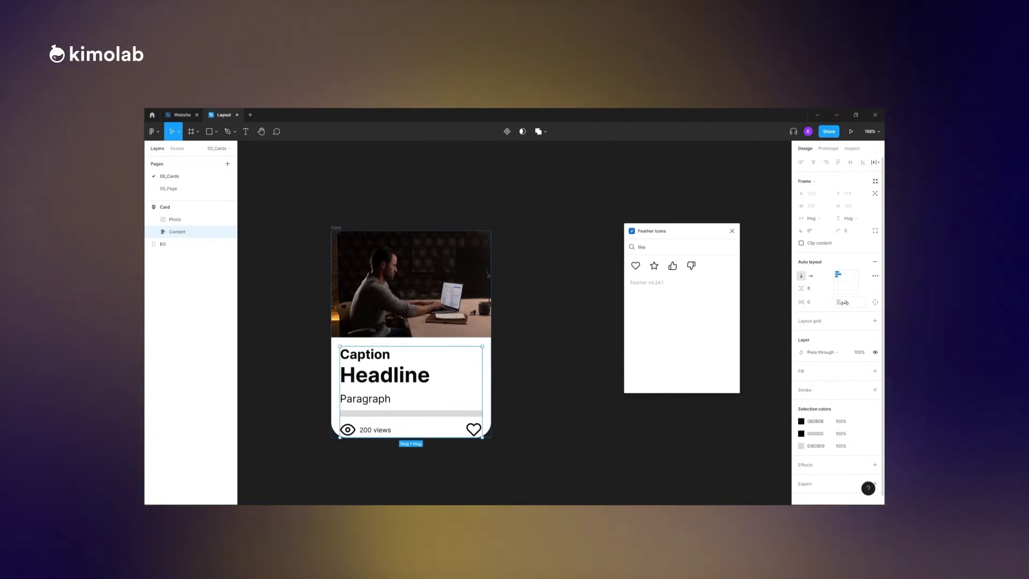
{"action": "left_click_drag", "start_coordinate": [844, 303], "coordinate": [852, 302]}
{"action": "left_click", "coordinate": [848, 302]}
{"action": "type", "text": "16"}
{"action": "key", "text": "Return"}
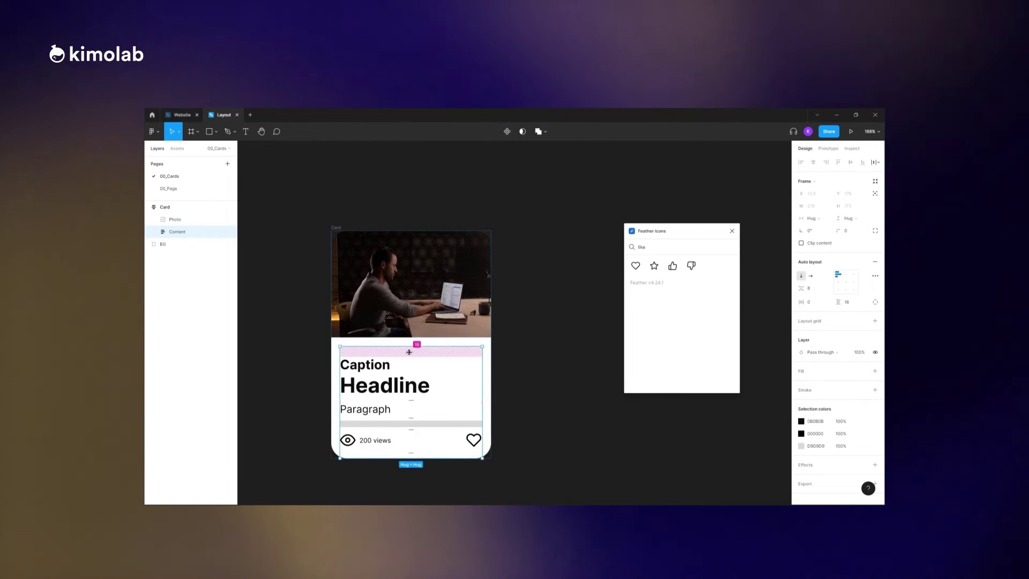
{"action": "double_click", "coordinate": [388, 414]}
{"action": "key", "text": "Escape"}
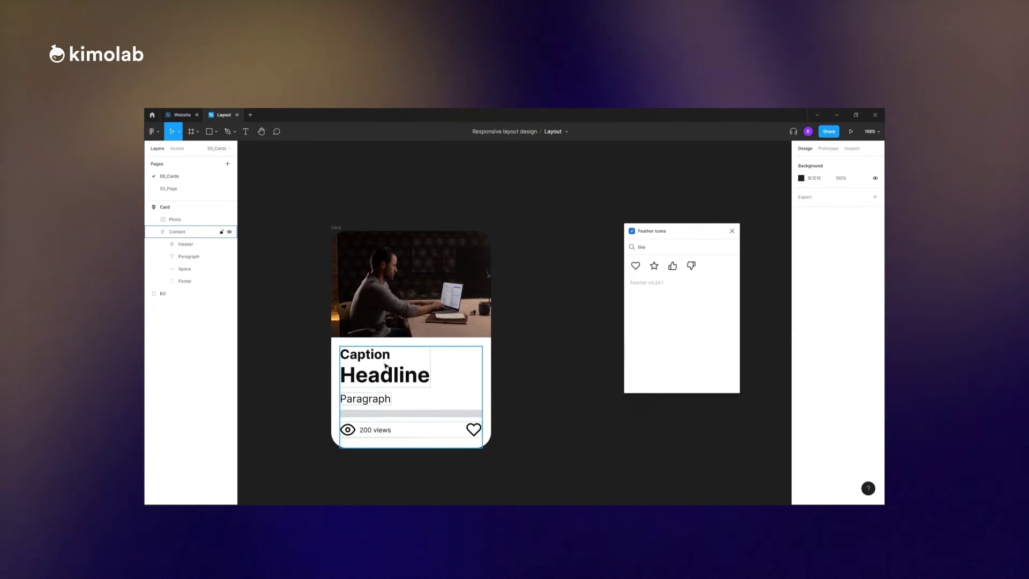
Step: Set the widths of Photo and Content inside the Card frame to Fill container
{"action": "left_click", "coordinate": [407, 311]}
{"action": "left_click", "coordinate": [813, 205]}
{"action": "left_click", "coordinate": [813, 222]}
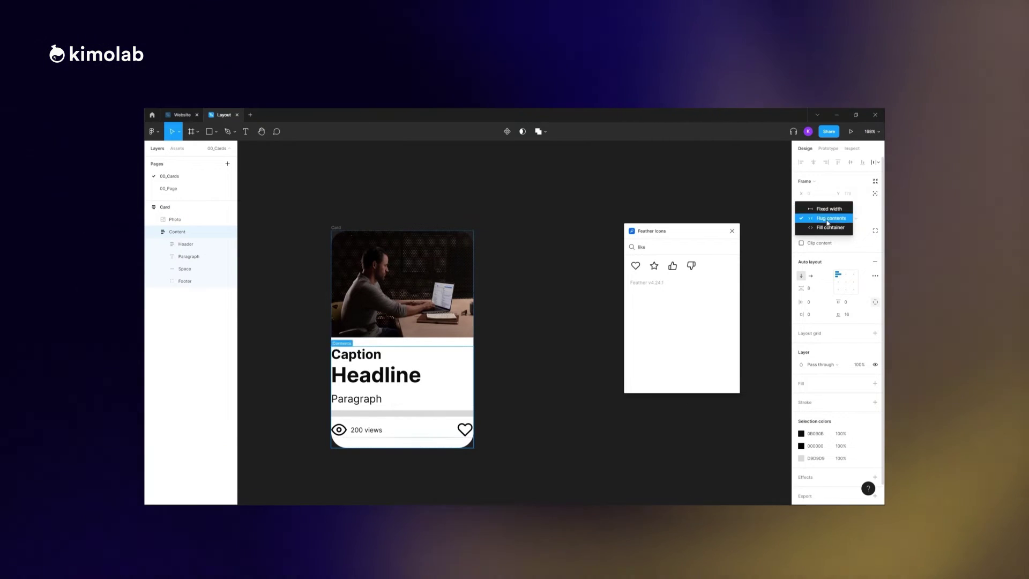
{"action": "left_click", "coordinate": [828, 218]}
Step: Set the widths of Header with its texts, Paragraph, Space and Footer to Fill container
{"action": "left_click", "coordinate": [387, 374]}
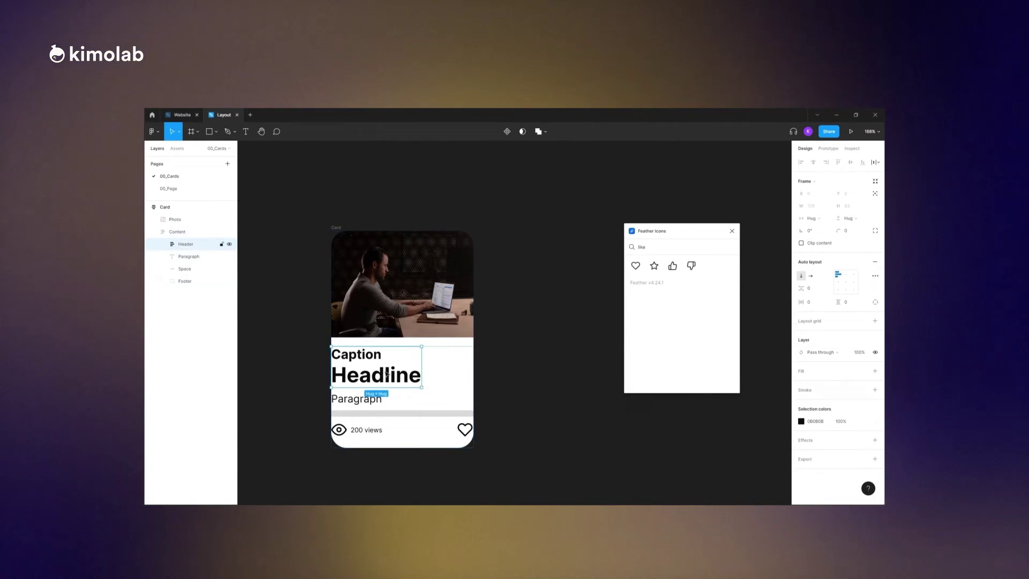
{"action": "left_click", "coordinate": [811, 218]}
{"action": "left_click", "coordinate": [816, 227]}
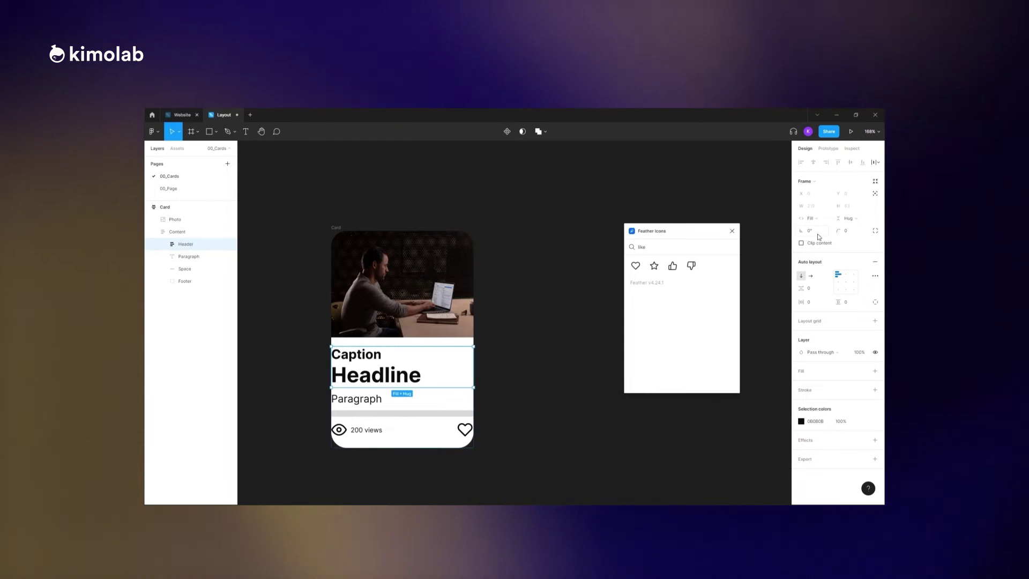
{"action": "key", "text": "Return"}
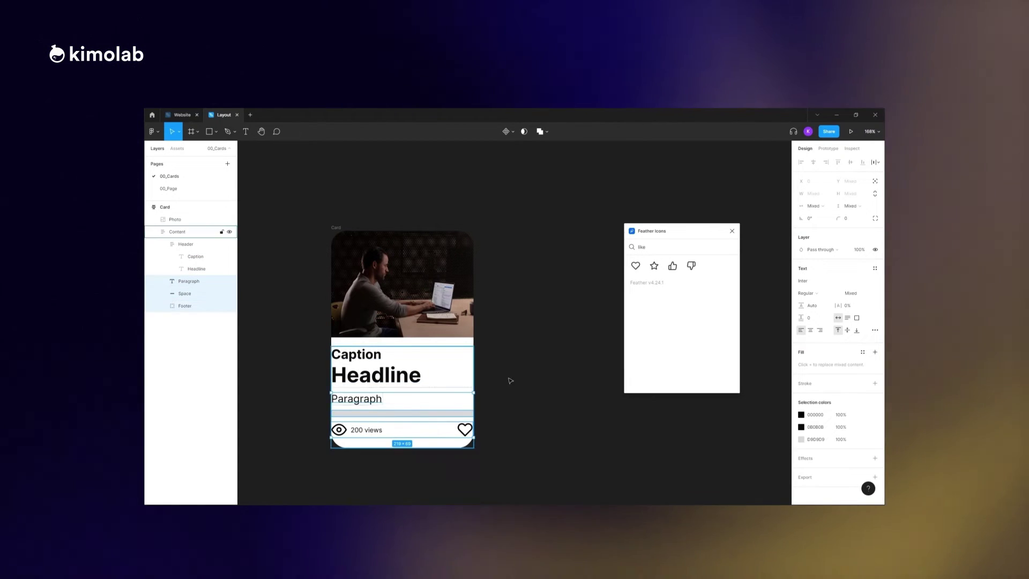
{"action": "left_click", "coordinate": [812, 206]}
{"action": "left_click", "coordinate": [816, 215]}
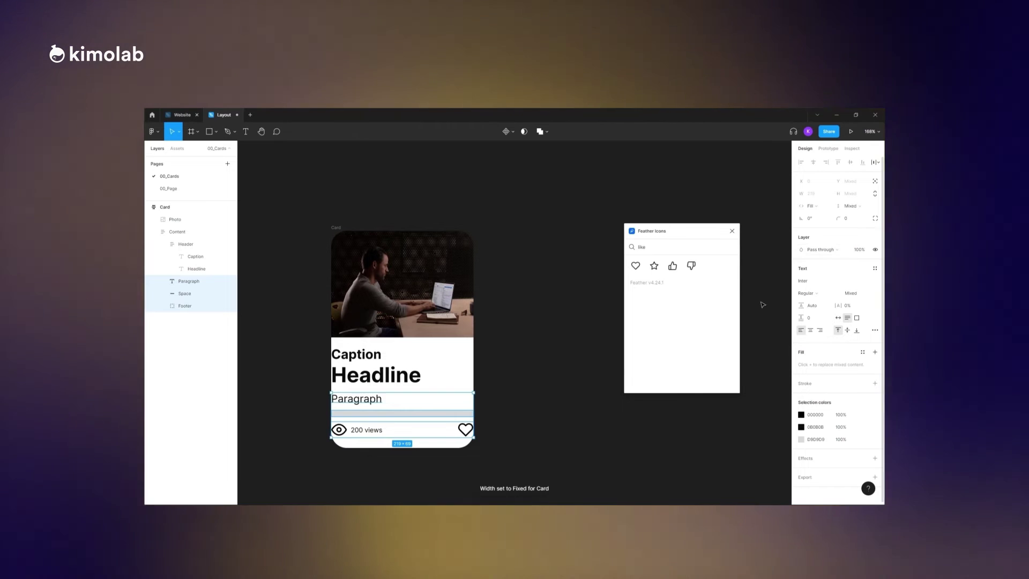
{"action": "left_click", "coordinate": [514, 420]}
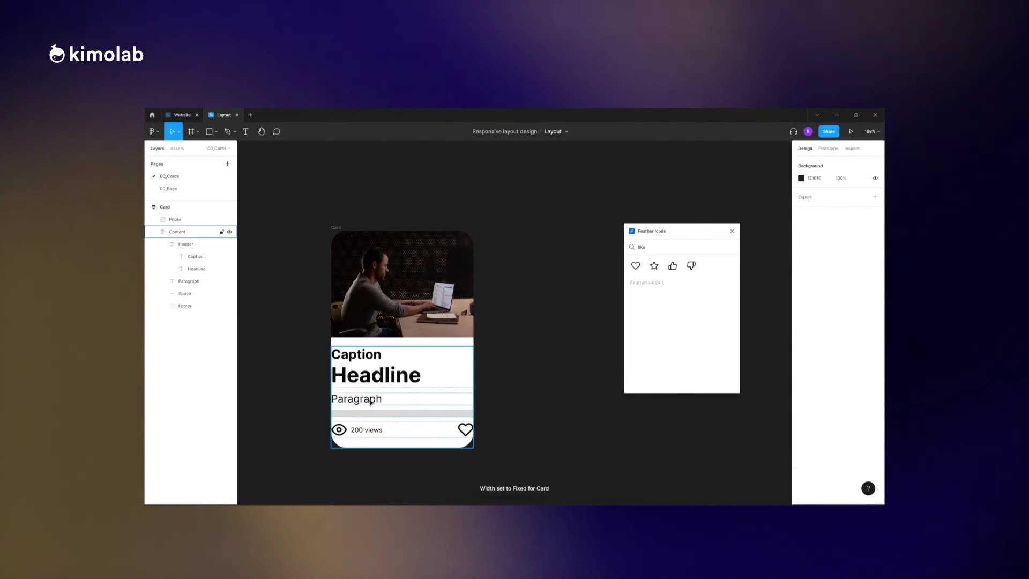
Step: Set the Space rectangle's height to Fill container and hide its gray fill
{"action": "left_click", "coordinate": [399, 414]}
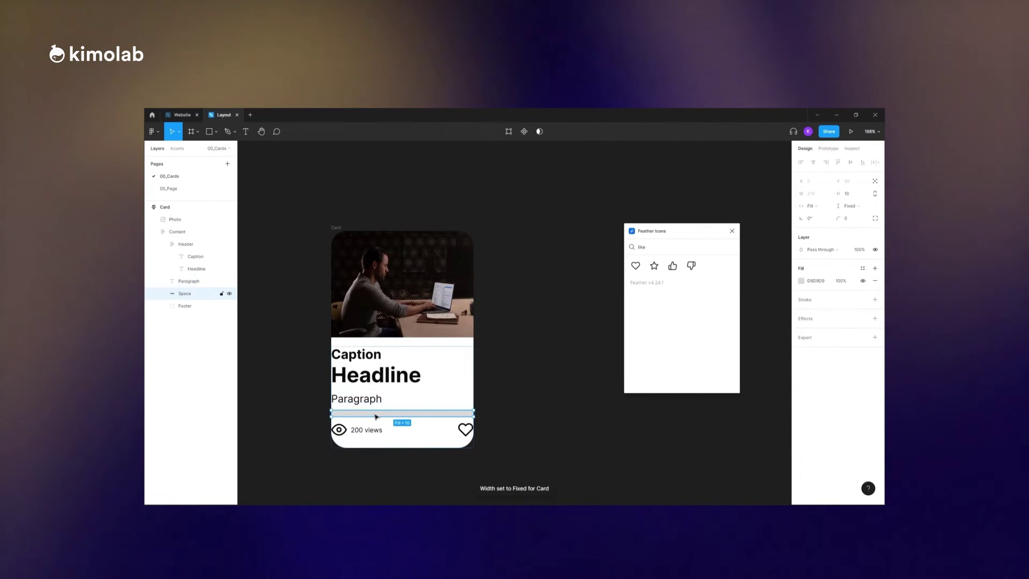
{"action": "left_click", "coordinate": [845, 205]}
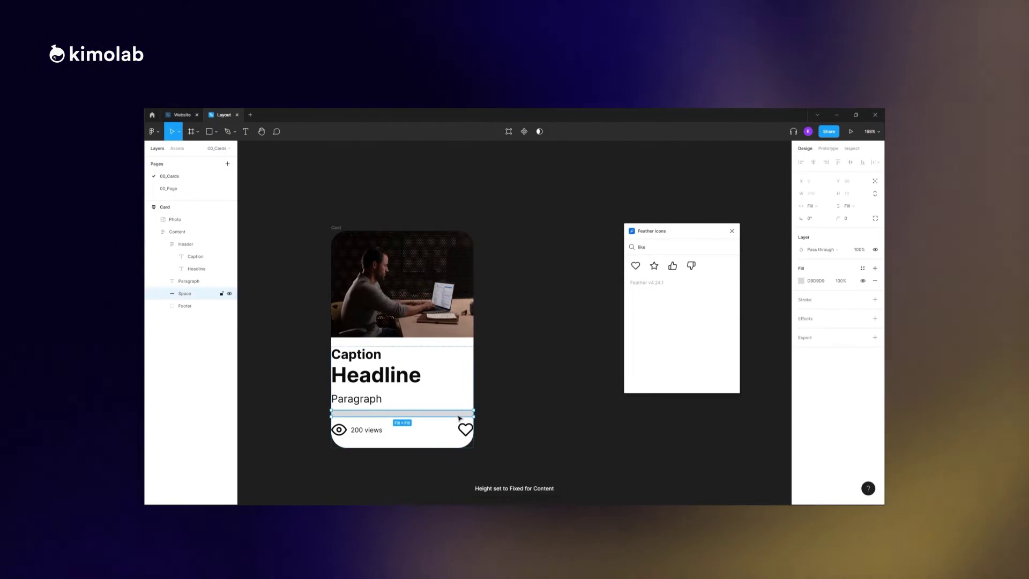
{"action": "left_click", "coordinate": [801, 280]}
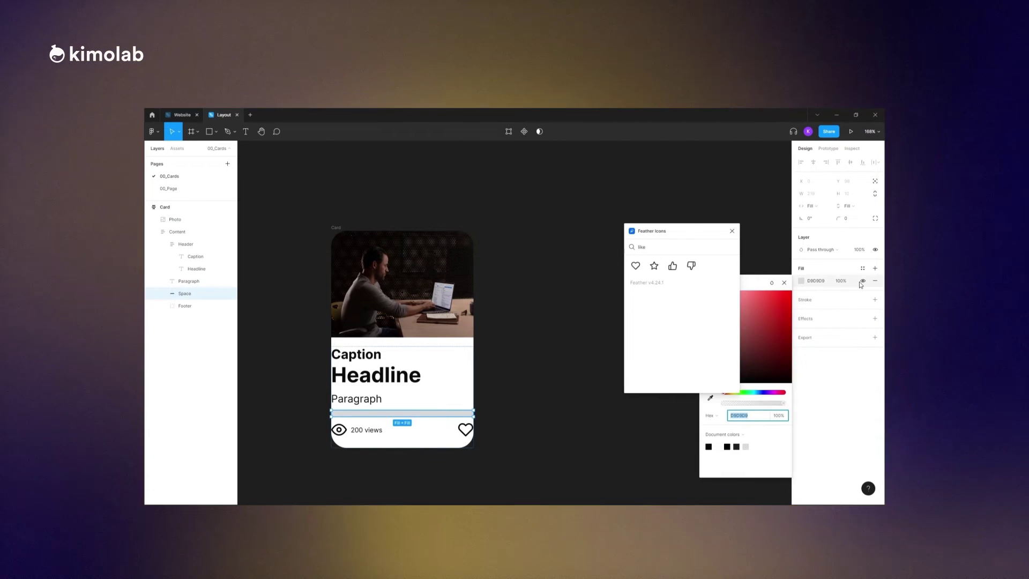
{"action": "left_click", "coordinate": [862, 282]}
{"action": "left_click", "coordinate": [390, 459]}
{"action": "left_click", "coordinate": [400, 416]}
{"action": "left_click", "coordinate": [810, 315]}
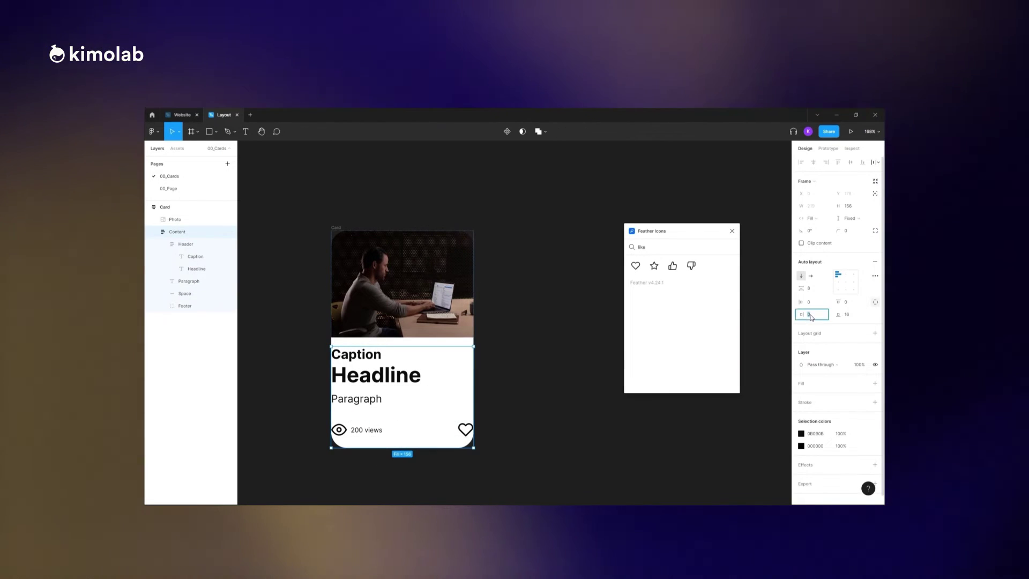
{"action": "key", "text": "ctrl+z"}
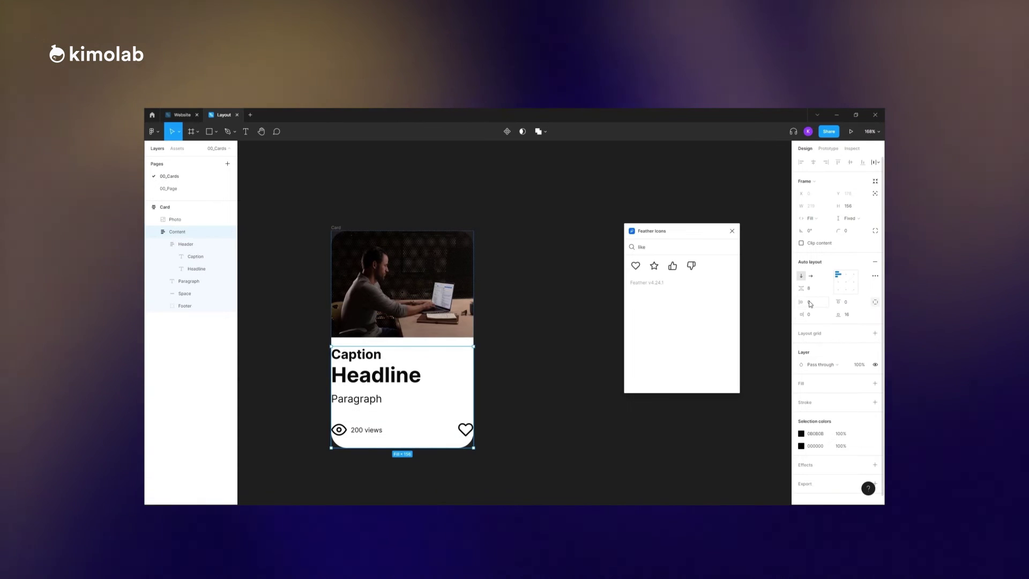
{"action": "left_click_drag", "start_coordinate": [805, 303], "coordinate": [810, 302]}
{"action": "type", "text": "16"}
{"action": "left_click", "coordinate": [809, 315]}
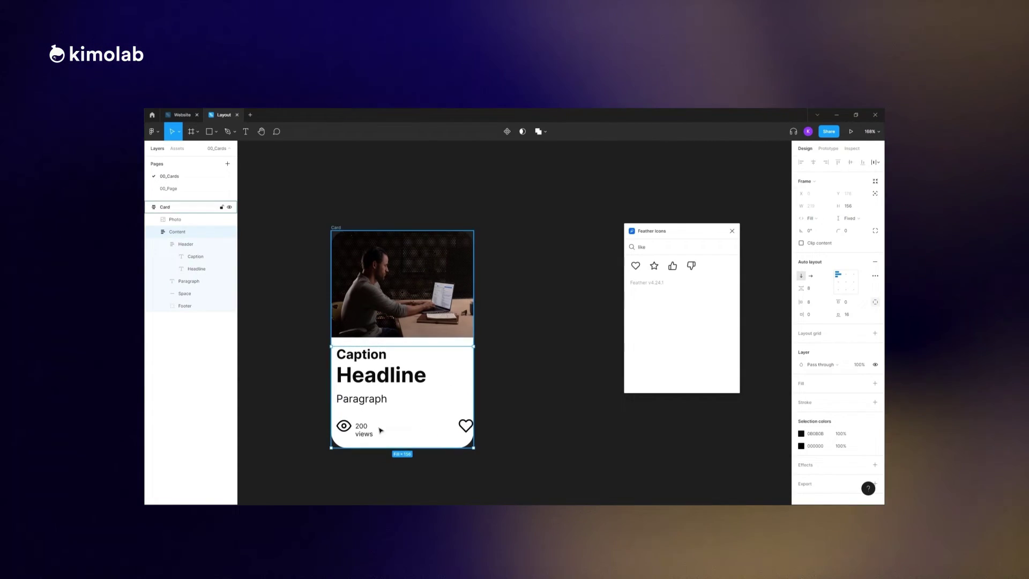
{"action": "key", "text": "ctrl+z"}
Step: Add horizontal auto layout to the Footer group holding the eye icon, view count and heart icon
{"action": "double_click", "coordinate": [342, 431]}
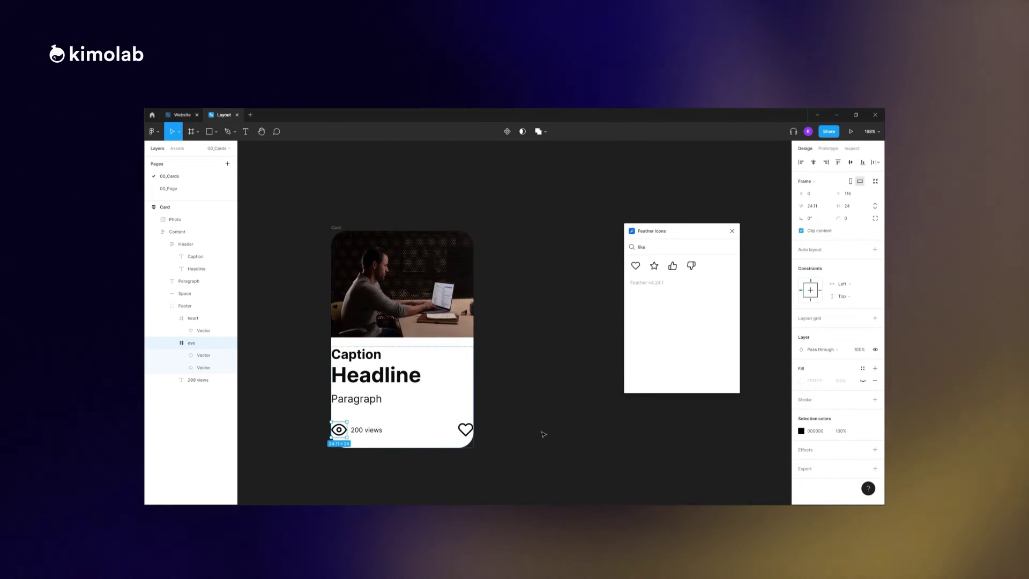
{"action": "key", "text": "shift+Return"}
{"action": "key", "text": "shift+a"}
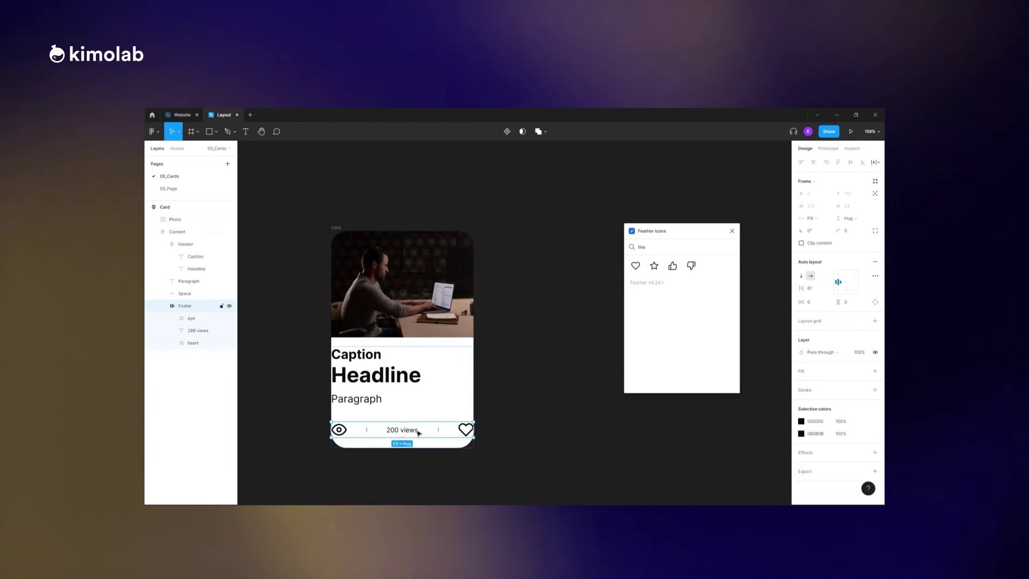
Step: Draw an invisible spacer rectangle between the view count and heart in Footer, with width and height set to Fill container
{"action": "left_click", "coordinate": [214, 151]}
{"action": "left_click_drag", "start_coordinate": [426, 423], "coordinate": [438, 437]}
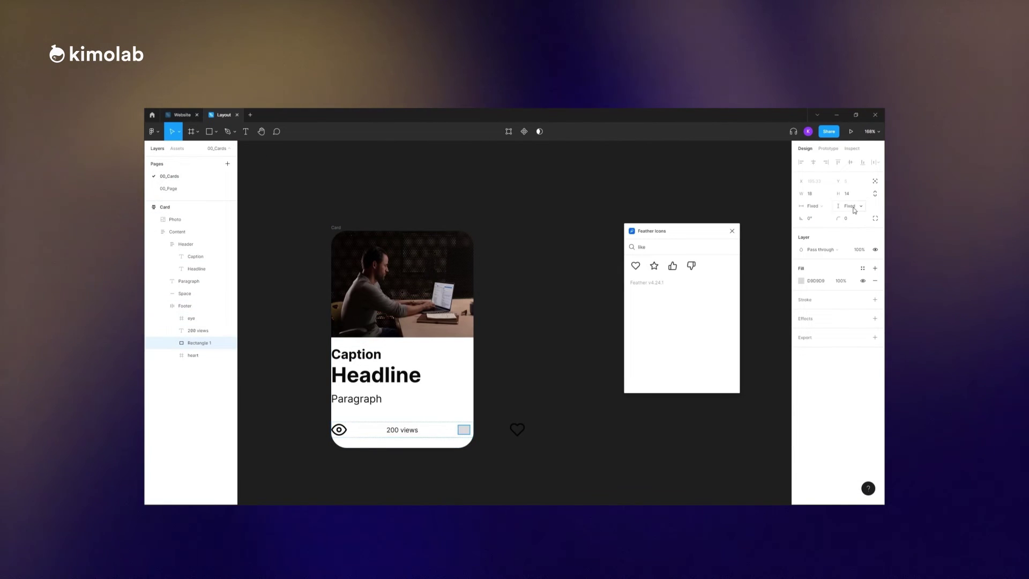
{"action": "left_click", "coordinate": [811, 205]}
{"action": "left_click", "coordinate": [820, 216]}
{"action": "left_click", "coordinate": [849, 205]}
{"action": "left_click", "coordinate": [844, 216]}
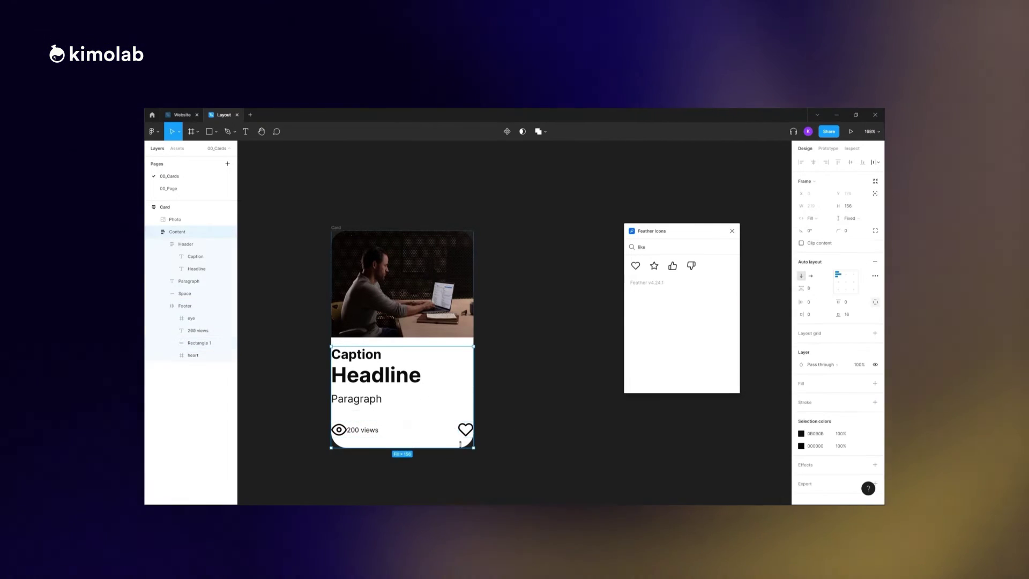
Step: Set Content's left and right padding to 16 and the spacing between Footer items to 4
{"action": "left_click", "coordinate": [809, 302]}
{"action": "type", "text": "16"}
{"action": "left_click", "coordinate": [812, 314]}
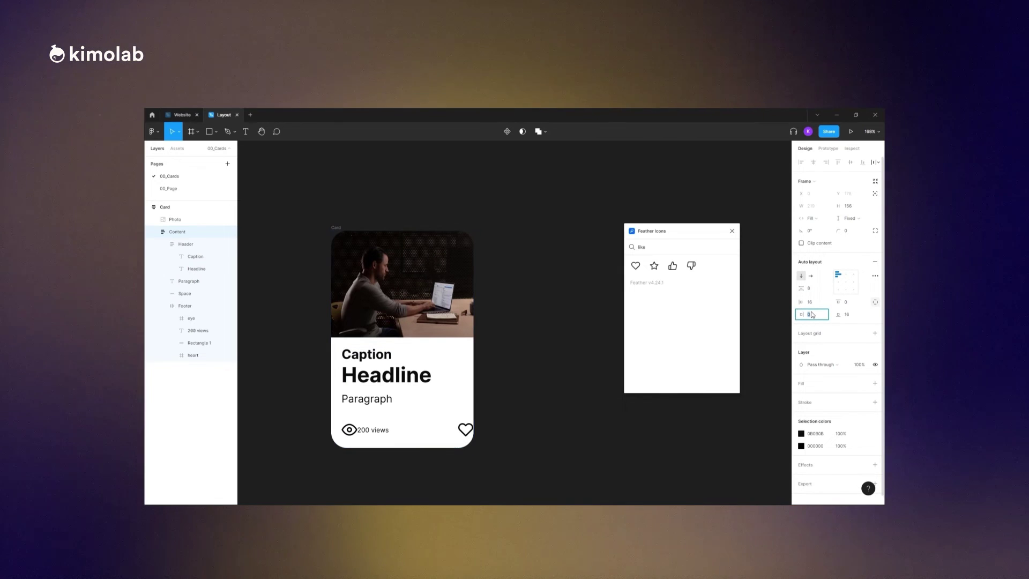
{"action": "left_click", "coordinate": [358, 429]}
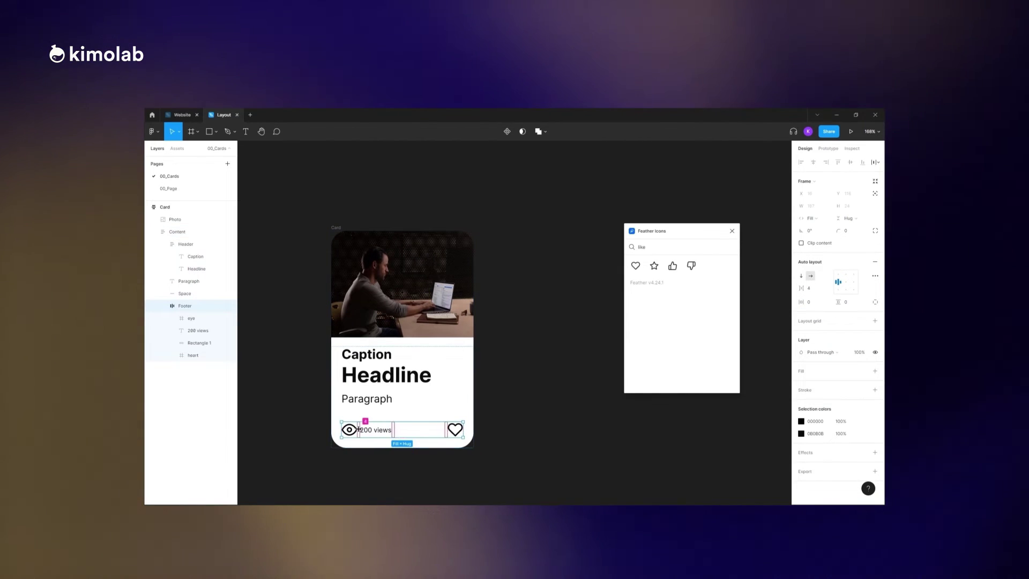
Step: Resize the Card frame narrower and wider to check how its contents adapt, leaving it at the wider size
{"action": "scroll", "coordinate": [505, 342], "scroll_direction": "down", "scroll_amount": 2}
{"action": "left_click", "coordinate": [387, 260]}
{"action": "left_click_drag", "start_coordinate": [482, 344], "coordinate": [452, 341]}
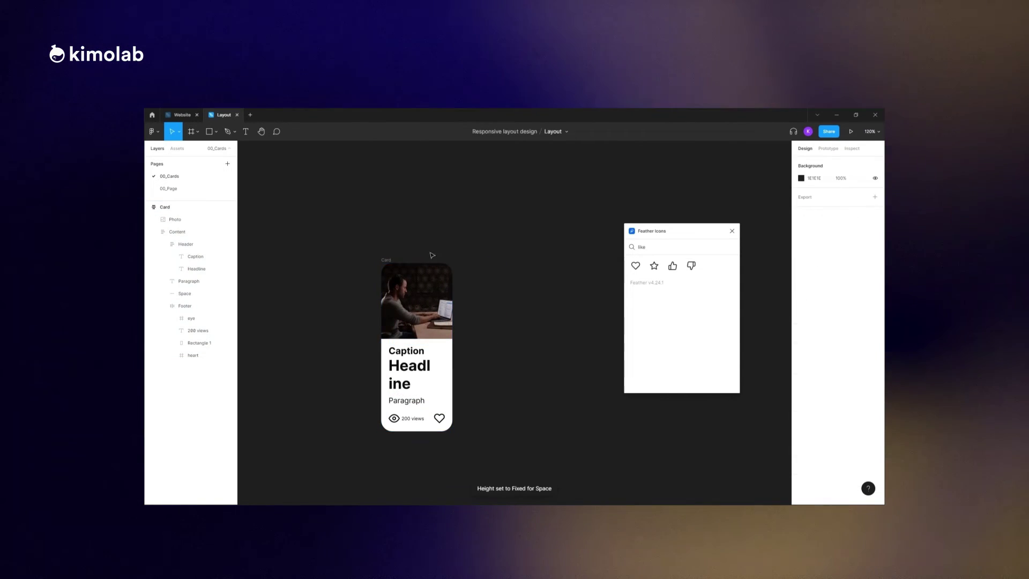
{"action": "left_click", "coordinate": [386, 260]}
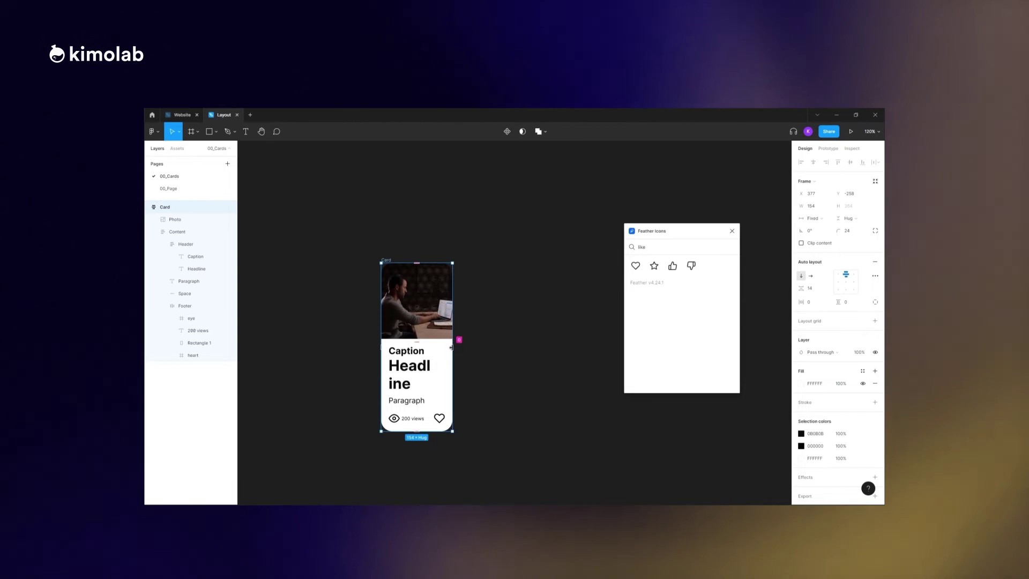
{"action": "left_click", "coordinate": [478, 316]}
{"action": "left_click", "coordinate": [387, 259]}
{"action": "left_click", "coordinate": [452, 347]}
{"action": "left_click_drag", "start_coordinate": [453, 346], "coordinate": [506, 336]}
Step: Add line breaks to the Paragraph text to test how the card grows, and remove them again
{"action": "double_click", "coordinate": [450, 362]}
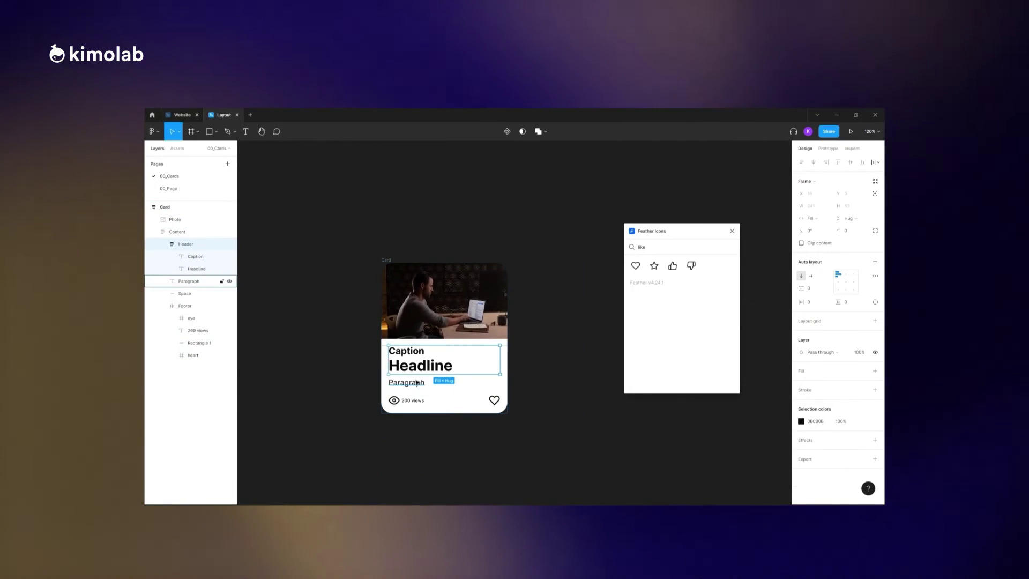
{"action": "double_click", "coordinate": [429, 383]}
{"action": "key", "text": "Return"}
{"action": "key", "text": "Return"}
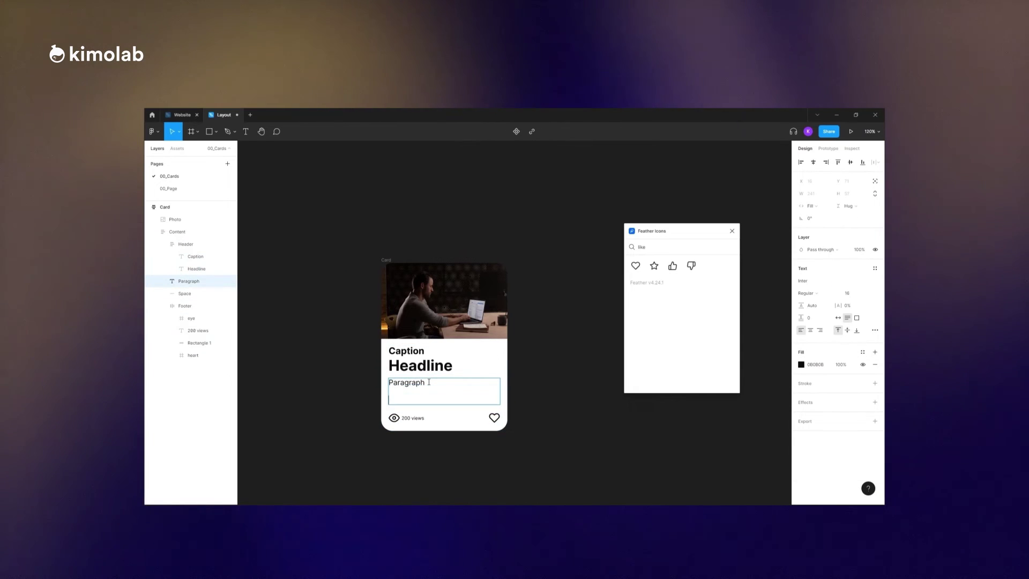
{"action": "key", "text": "BackSpace"}
{"action": "key", "text": "BackSpace"}
{"action": "key", "text": "Escape"}
Step: Close the Feather Icons plugin window
{"action": "left_click", "coordinate": [731, 230]}
{"action": "left_click", "coordinate": [604, 367]}
{"action": "left_click_drag", "start_coordinate": [605, 367], "coordinate": [522, 316]}
{"action": "left_click_drag", "start_coordinate": [370, 310], "coordinate": [497, 330]}
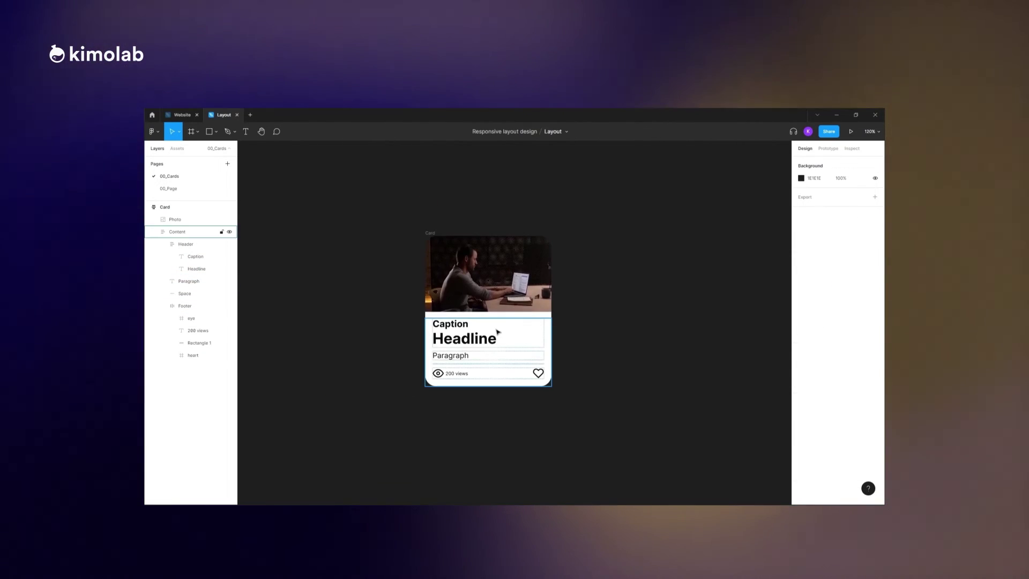
{"action": "scroll", "coordinate": [514, 338], "scroll_direction": "up", "scroll_amount": 4}
{"action": "left_click_drag", "start_coordinate": [594, 343], "coordinate": [619, 371]}
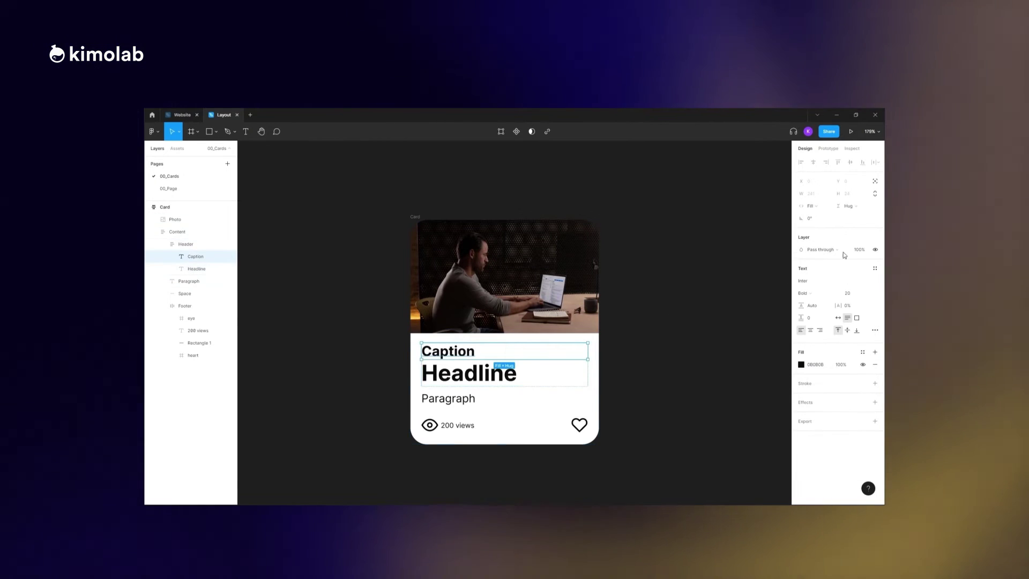
Step: Change the Caption text's fill to the coral red E16C5C
{"action": "left_click", "coordinate": [801, 364]}
{"action": "mouse_move", "coordinate": [724, 413]}
{"action": "left_mouse_down"}
{"action": "mouse_move", "coordinate": [762, 413]}
{"action": "mouse_move", "coordinate": [724, 413]}
{"action": "left_mouse_up"}
{"action": "left_click", "coordinate": [771, 312]}
{"action": "left_click", "coordinate": [754, 322]}
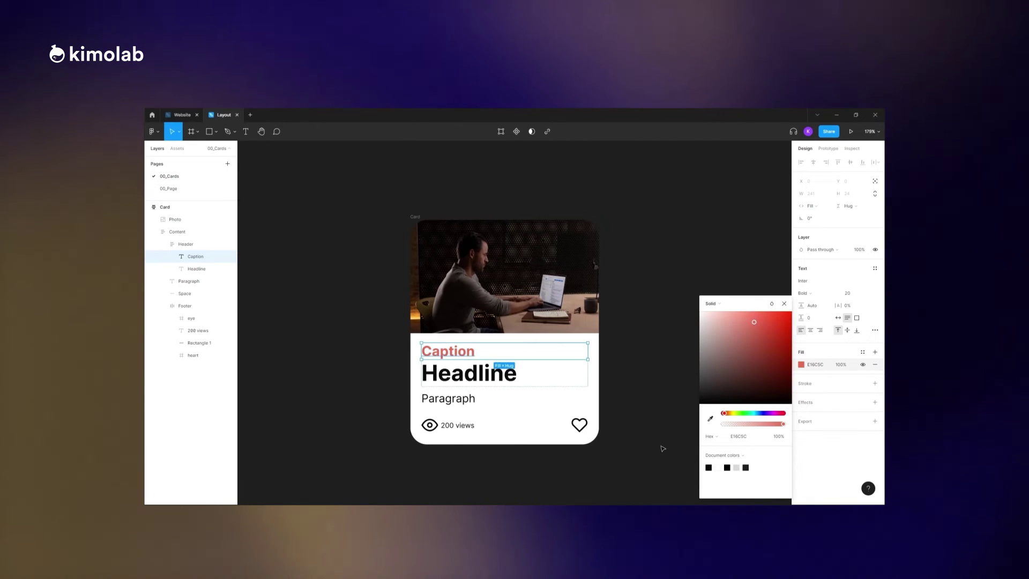
Step: Open the opacity of the Footer's 000000 selection color for editing
{"action": "left_click", "coordinate": [459, 428]}
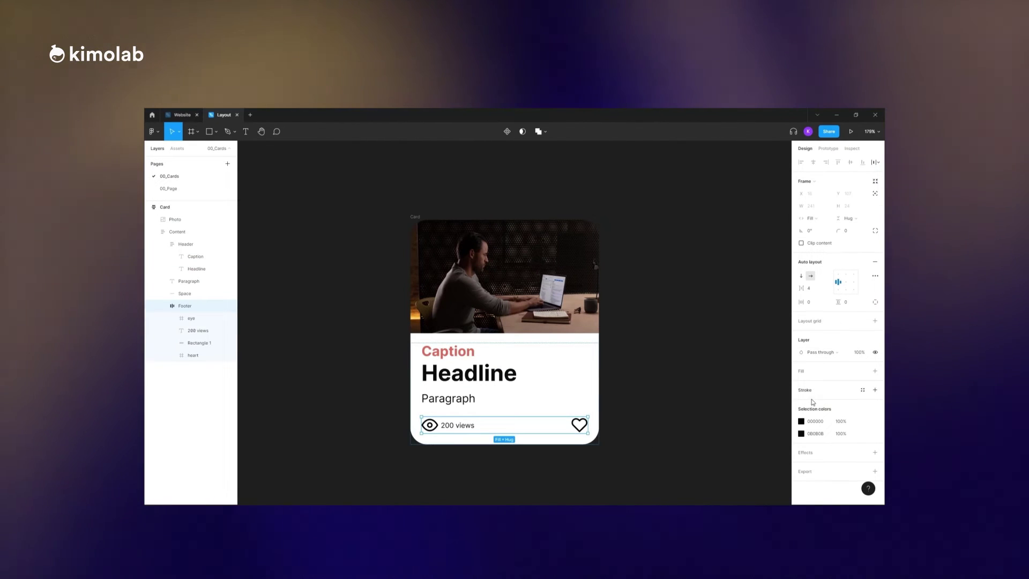
{"action": "left_click", "coordinate": [802, 421]}
{"action": "left_click", "coordinate": [838, 421]}
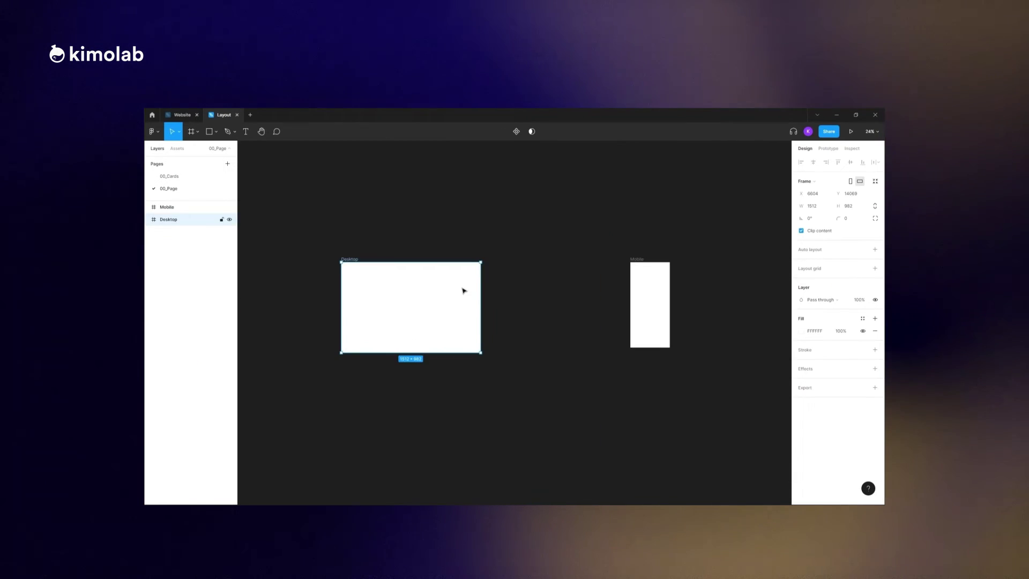
Step: Duplicate the Desktop frame and rename the copy Tablet
{"action": "key", "text": "ctrl+v"}
{"action": "type", "text": "Ta"}
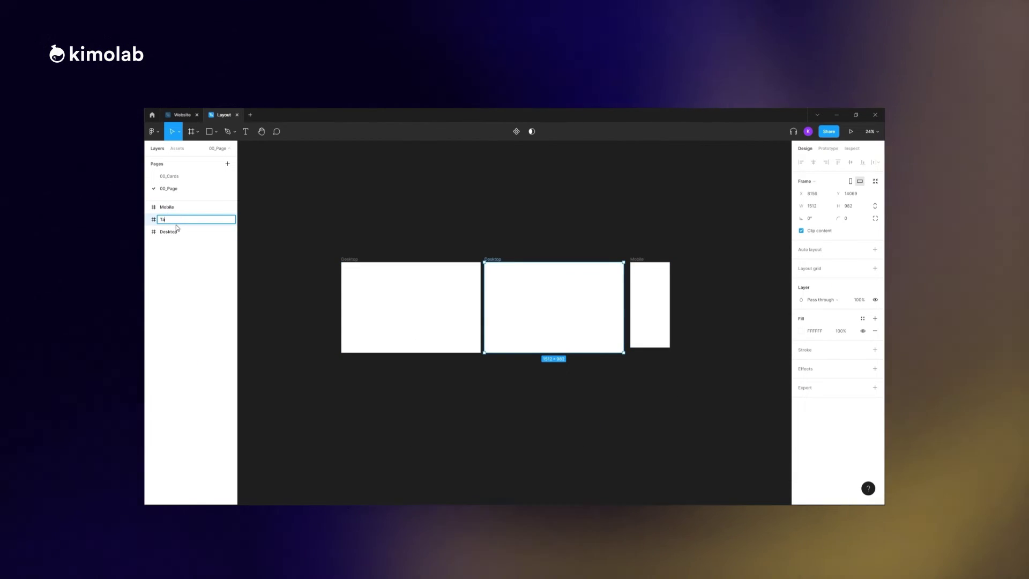
{"action": "type", "text": "blet"}
{"action": "key", "text": "Return"}
Step: Set the Tablet frame's width to 730 and space the Tablet and Mobile frames evenly in a row beside Desktop
{"action": "left_click", "coordinate": [814, 206]}
{"action": "type", "text": "730"}
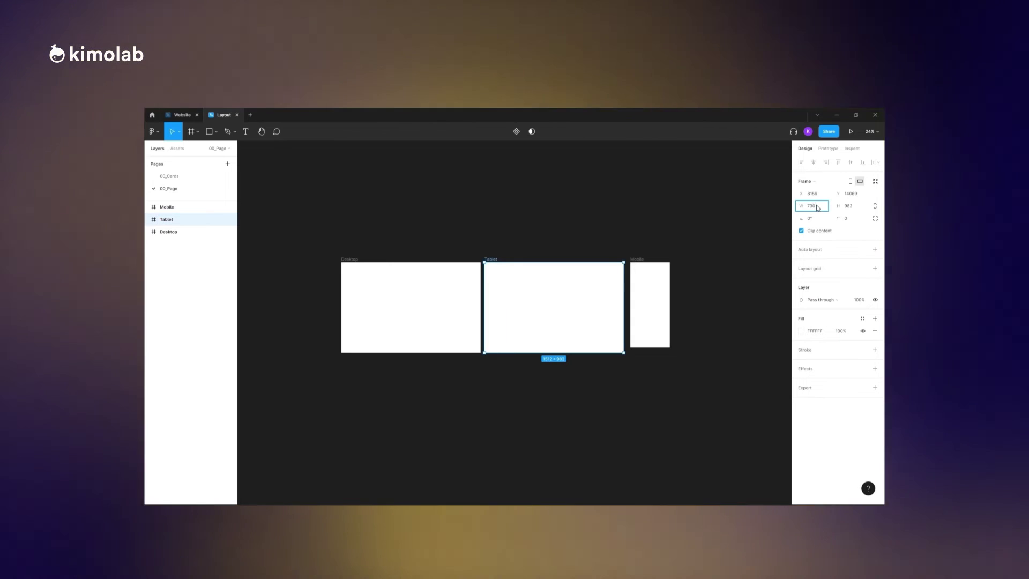
{"action": "key", "text": "Return"}
{"action": "left_click_drag", "start_coordinate": [634, 266], "coordinate": [575, 260]}
{"action": "left_click_drag", "start_coordinate": [487, 267], "coordinate": [493, 266]}
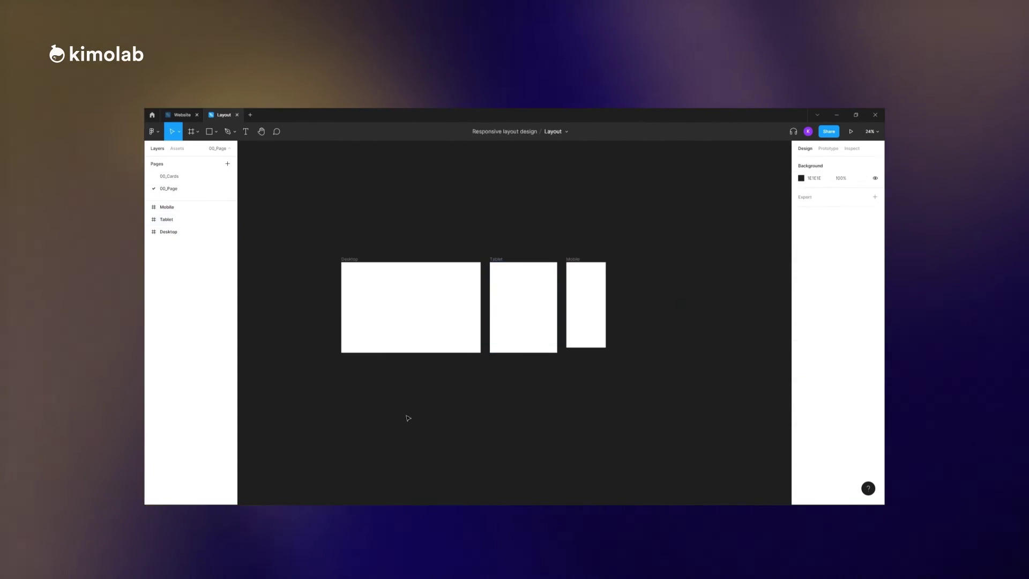
Step: Paste the three article cards onto the Desktop frame and wrap Card 01, Card 2 and Card 3 in one auto layout
{"action": "key", "text": "ctrl+v"}
{"action": "left_click_drag", "start_coordinate": [464, 299], "coordinate": [362, 286]}
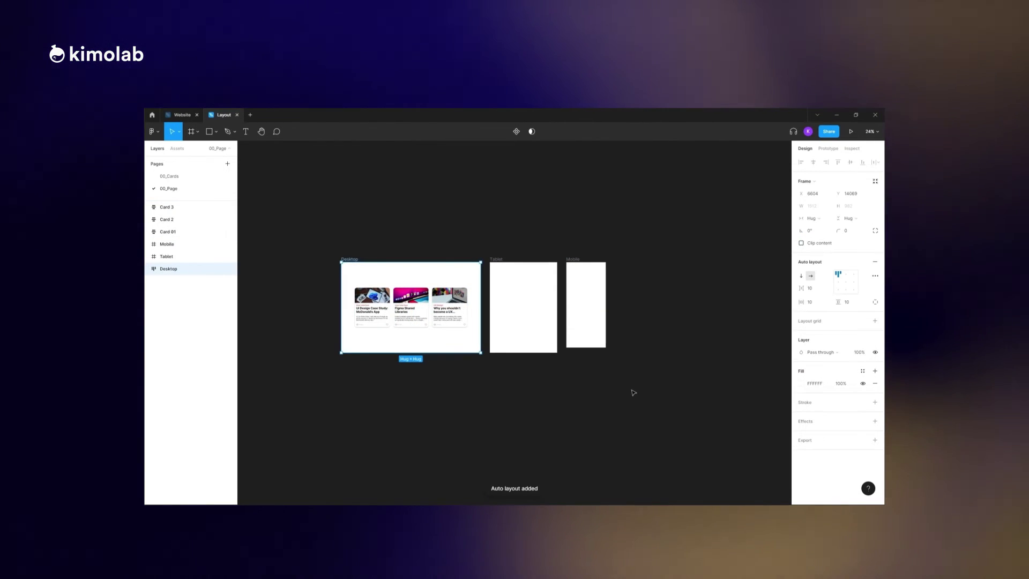
{"action": "scroll", "coordinate": [441, 335], "scroll_direction": "up", "scroll_amount": 3, "text": "ctrl"}
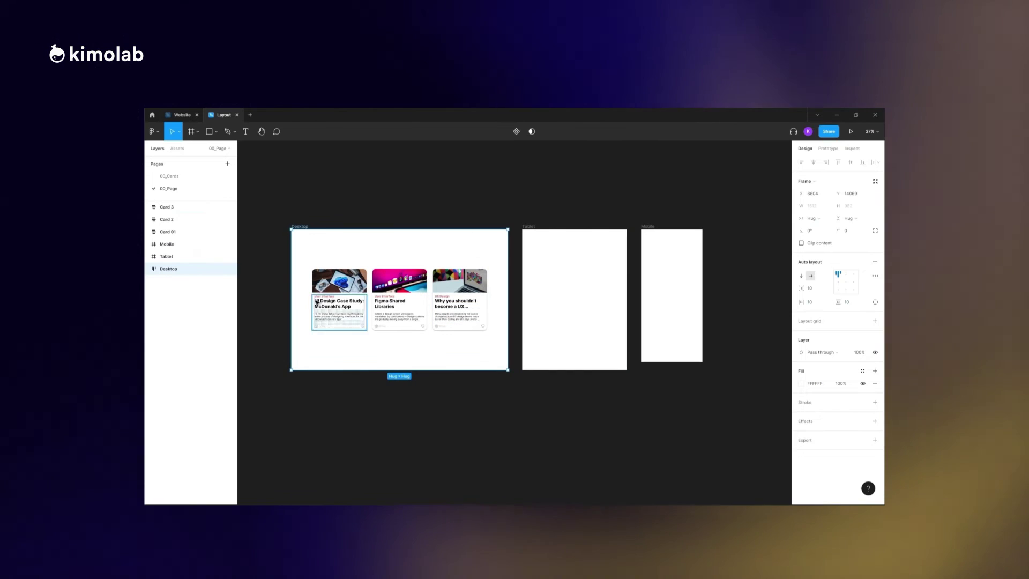
{"action": "left_click", "coordinate": [327, 286], "text": "ctrl"}
{"action": "key", "text": "Escape"}
{"action": "left_click", "coordinate": [147, 231]}
{"action": "left_click", "coordinate": [167, 231]}
{"action": "left_click", "coordinate": [175, 210], "text": "shift"}
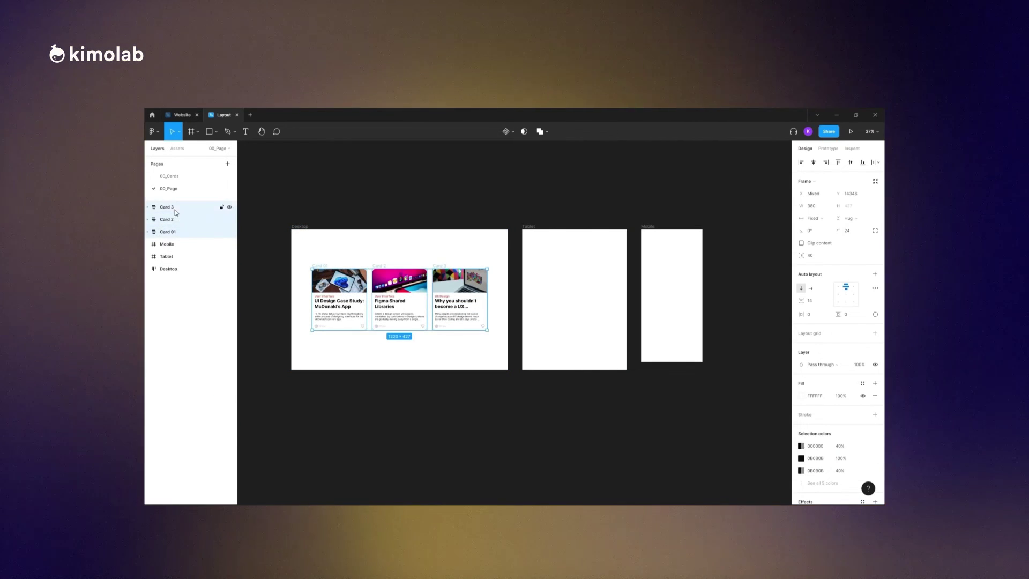
{"action": "key", "text": "shift+a"}
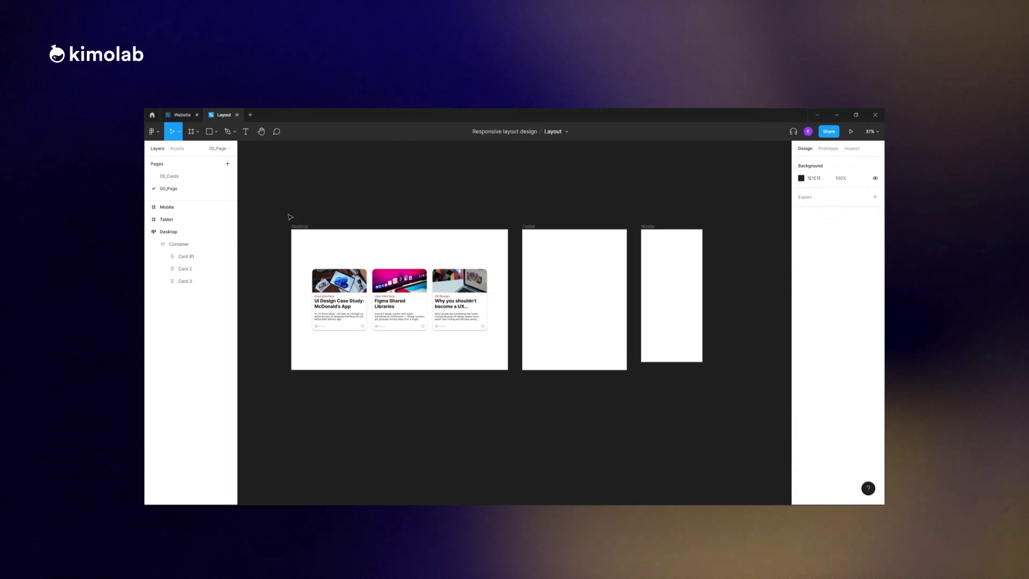
Step: Copy the Desktop card container into the Tablet frame and narrow the copy to about 1028 wide
{"action": "left_click_drag", "start_coordinate": [483, 278], "coordinate": [399, 280]}
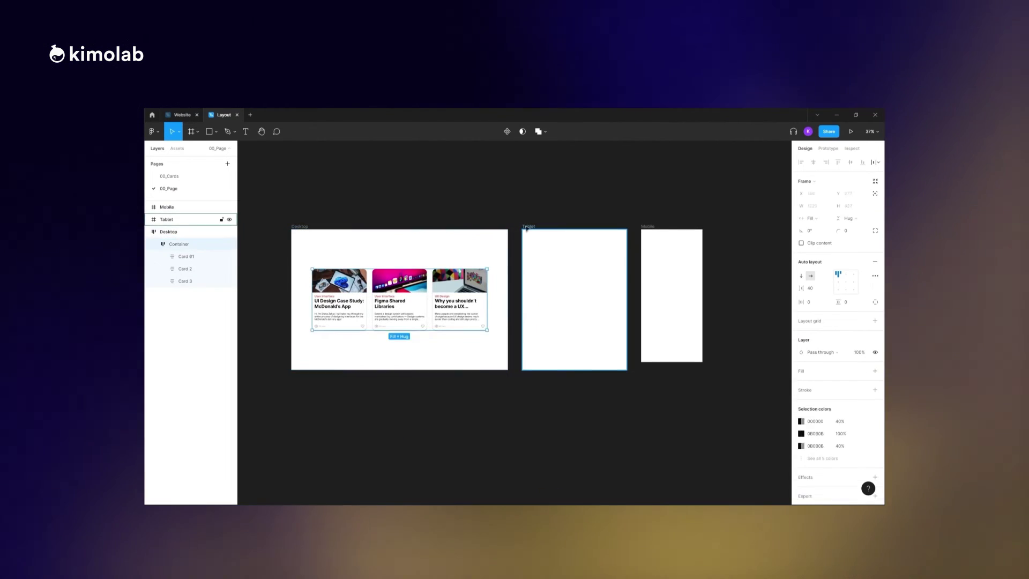
{"action": "left_click", "coordinate": [528, 232]}
{"action": "key", "text": "ctrl+v"}
{"action": "left_click_drag", "start_coordinate": [698, 282], "coordinate": [674, 279]}
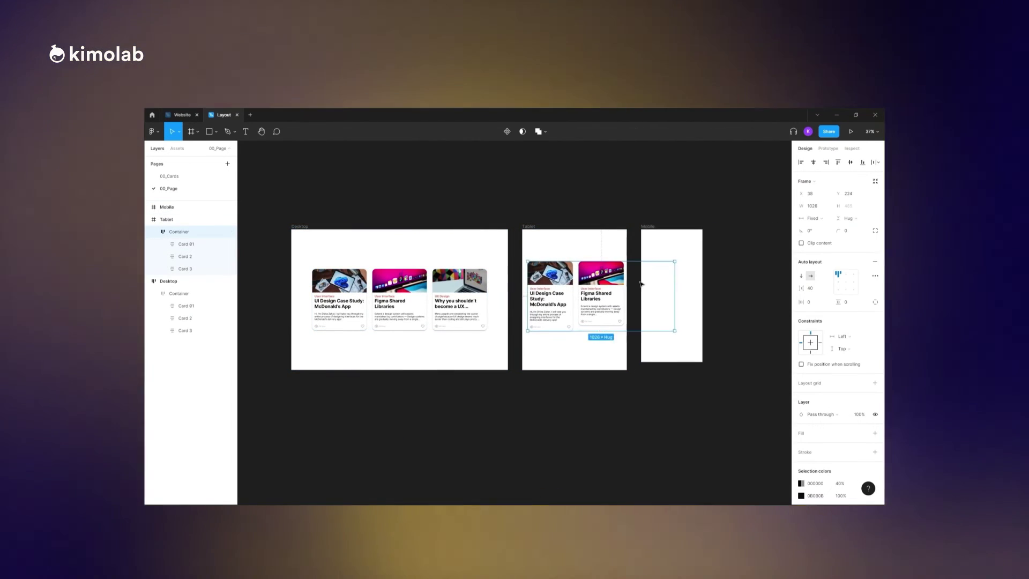
Step: Move Card 3 out of the Tablet container to below the other cards and add auto layout to the Tablet frame
{"action": "left_click", "coordinate": [184, 330]}
{"action": "left_click_drag", "start_coordinate": [183, 268], "coordinate": [165, 225]}
{"action": "left_click_drag", "start_coordinate": [650, 288], "coordinate": [550, 351]}
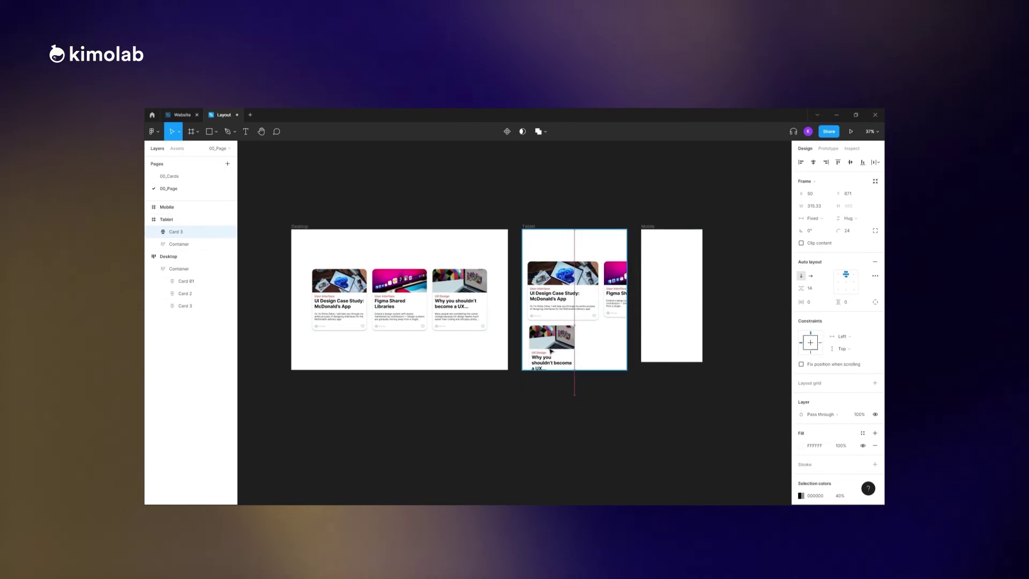
{"action": "key", "text": "ctrl+g"}
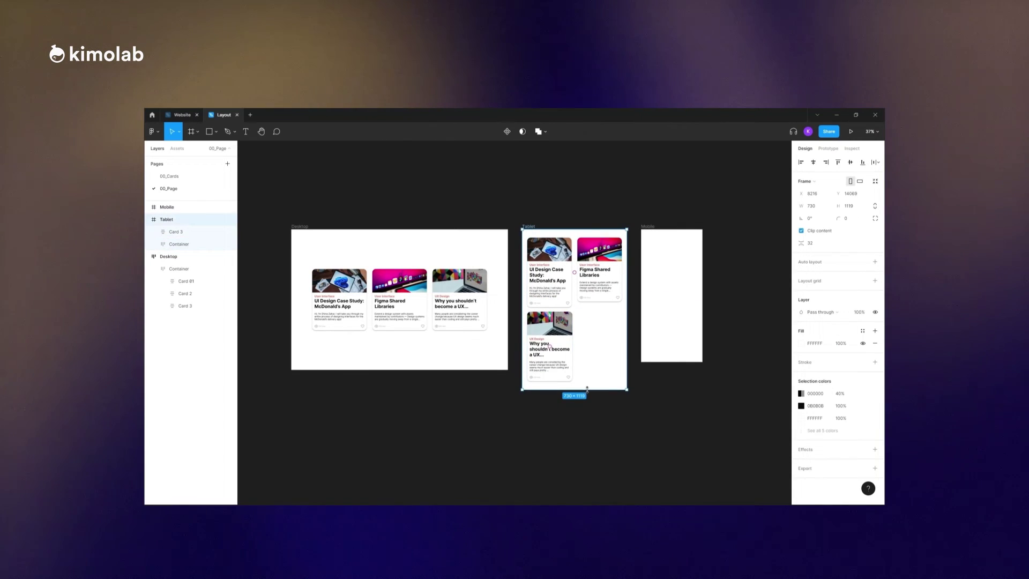
{"action": "key", "text": "shift+a"}
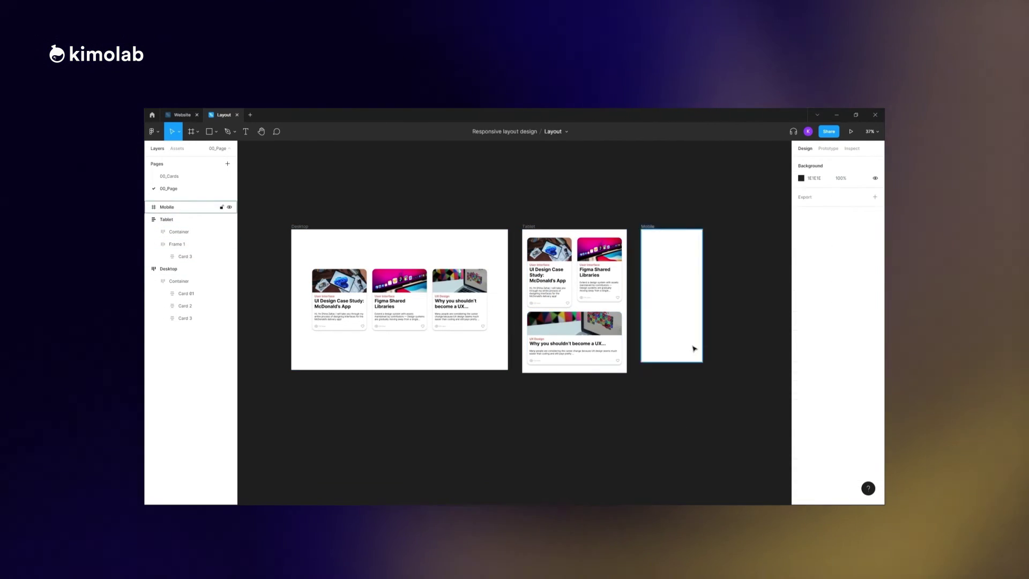
Step: Shorten the first Tablet card's title to "UI Design Case Study..."
{"action": "double_click", "coordinate": [559, 280]}
{"action": "left_click_drag", "start_coordinate": [566, 280], "coordinate": [543, 275]}
{"action": "type", "text": "..."}
{"action": "left_click", "coordinate": [618, 400]}
Step: Copy the Tablet's card container and the Card 3 frame into the Mobile frame
{"action": "scroll", "coordinate": [409, 313], "scroll_direction": "up", "scroll_amount": 2}
{"action": "left_click", "coordinate": [408, 313]}
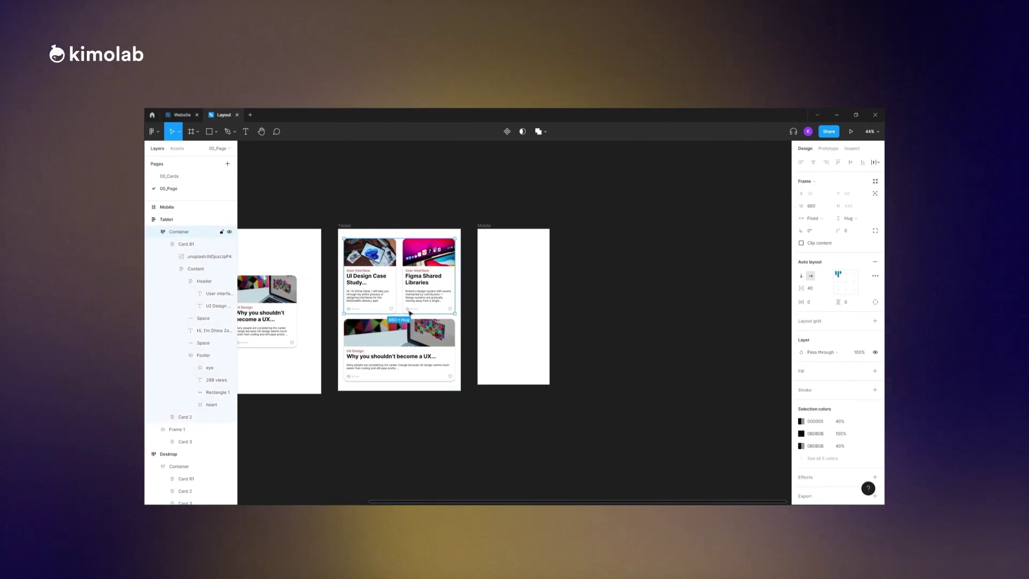
{"action": "left_click", "coordinate": [407, 337], "text": "shift"}
{"action": "key", "text": "ctrl+c"}
{"action": "left_click", "coordinate": [484, 226]}
{"action": "key", "text": "ctrl+v"}
{"action": "left_click_drag", "start_coordinate": [504, 275], "coordinate": [501, 269]}
{"action": "key", "text": "Escape"}
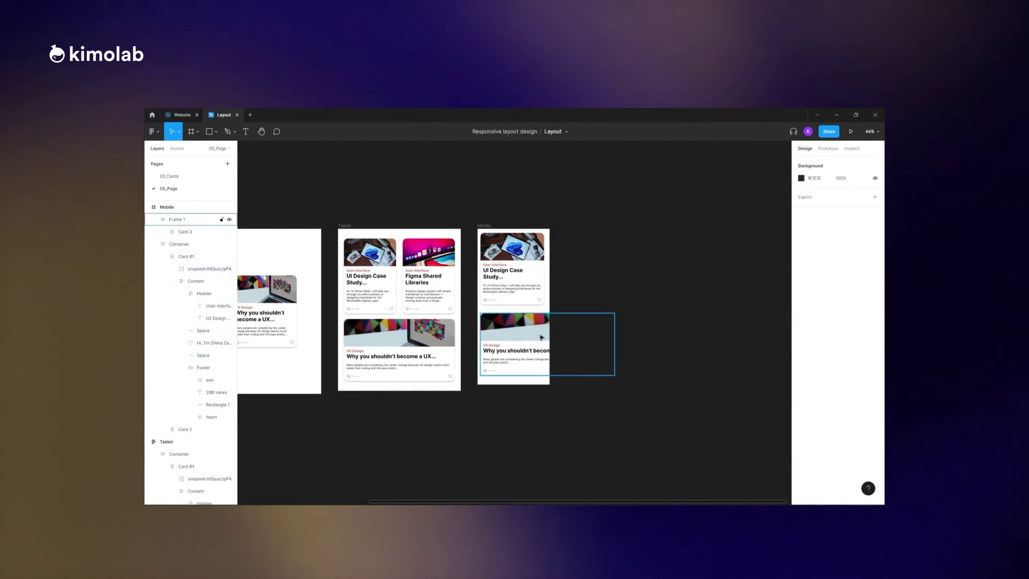
Step: Take the three cards out of Frame 1 and Container so they sit directly in the Mobile frame
{"action": "left_click", "coordinate": [177, 232]}
{"action": "left_click", "coordinate": [178, 268], "text": "ctrl"}
{"action": "key", "text": "Delete"}
Step: Stack Card 2 and Card 3 beneath Card 01 in the Mobile frame and lengthen the frame to fit them
{"action": "left_click", "coordinate": [176, 232]}
{"action": "left_click_drag", "start_coordinate": [573, 268], "coordinate": [567, 294]}
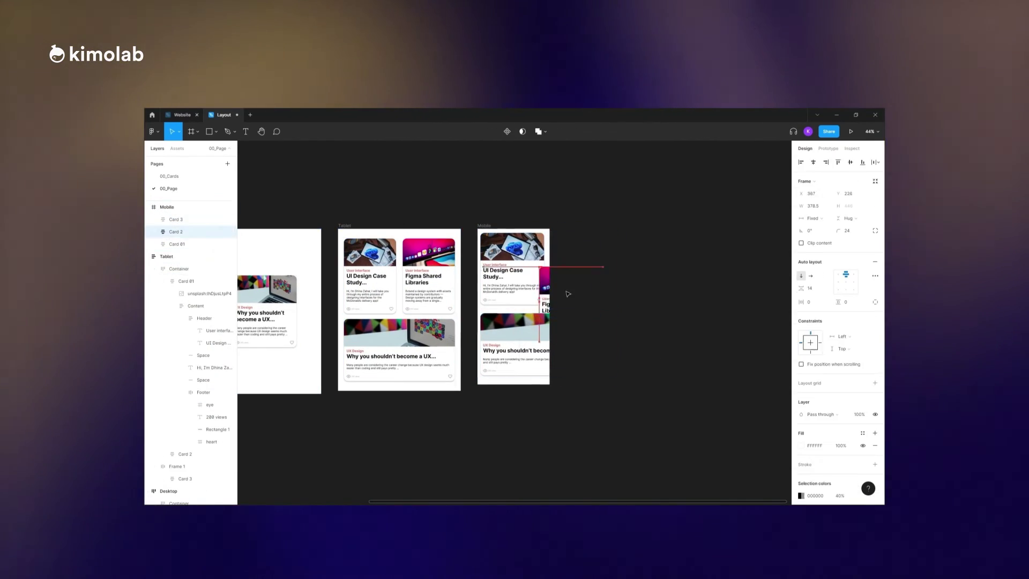
{"action": "left_click_drag", "start_coordinate": [532, 329], "coordinate": [534, 374]}
{"action": "left_click_drag", "start_coordinate": [614, 297], "coordinate": [512, 347]}
{"action": "left_click", "coordinate": [484, 226]}
{"action": "left_click_drag", "start_coordinate": [520, 385], "coordinate": [521, 444]}
{"action": "left_click_drag", "start_coordinate": [523, 377], "coordinate": [523, 415]}
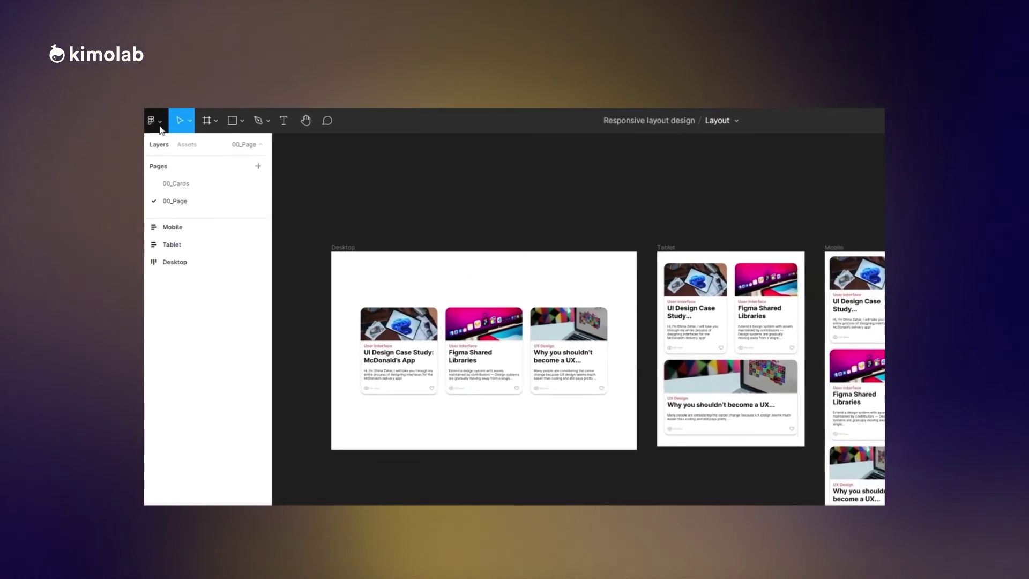
Step: Run the Responsive plugin and add the Desktop, Tablet and Mobile frames as its input frames
{"action": "left_click", "coordinate": [156, 121]}
{"action": "mouse_move", "coordinate": [204, 273]}
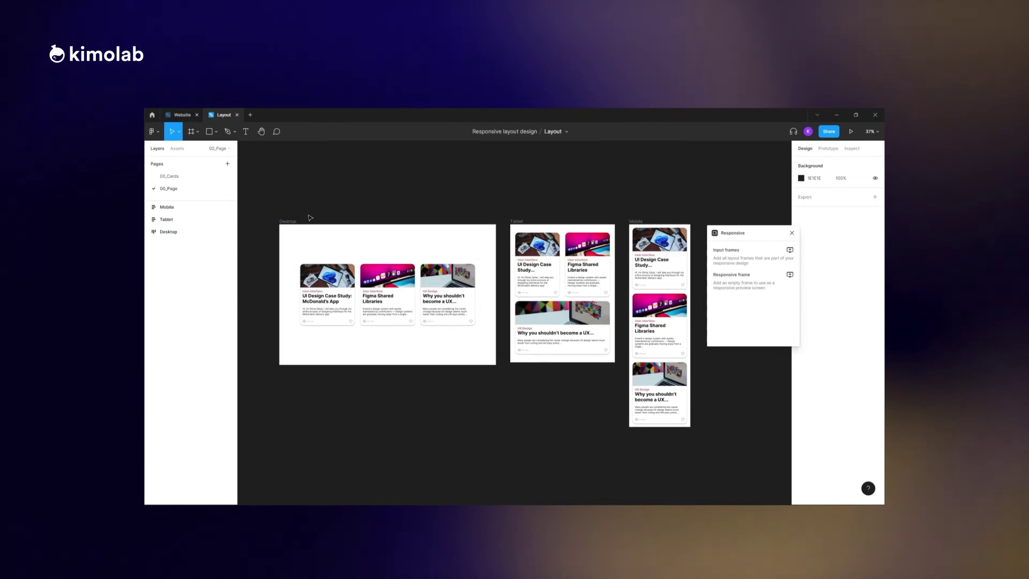
{"action": "left_click", "coordinate": [289, 220]}
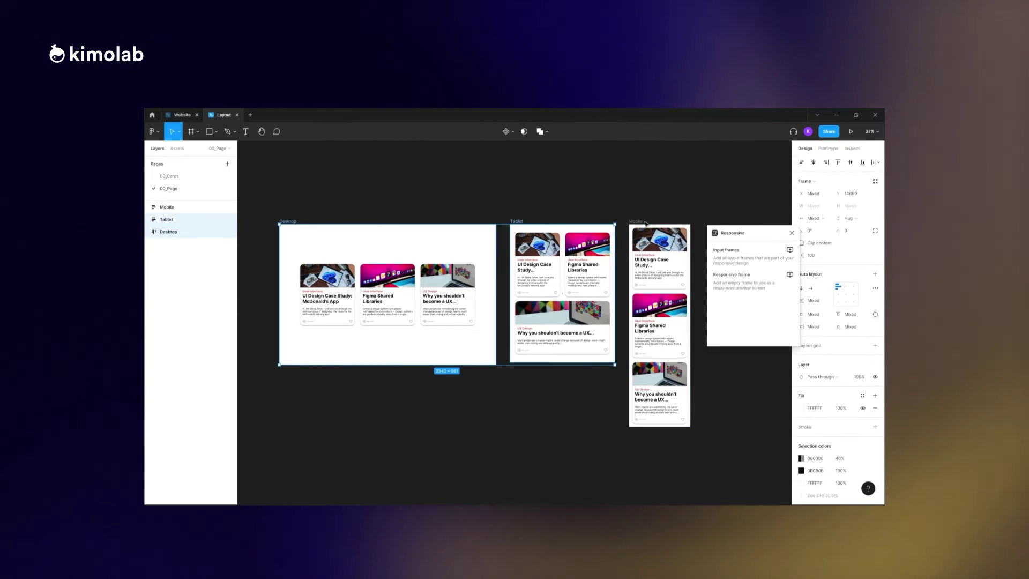
{"action": "left_click", "coordinate": [643, 222], "text": "shift"}
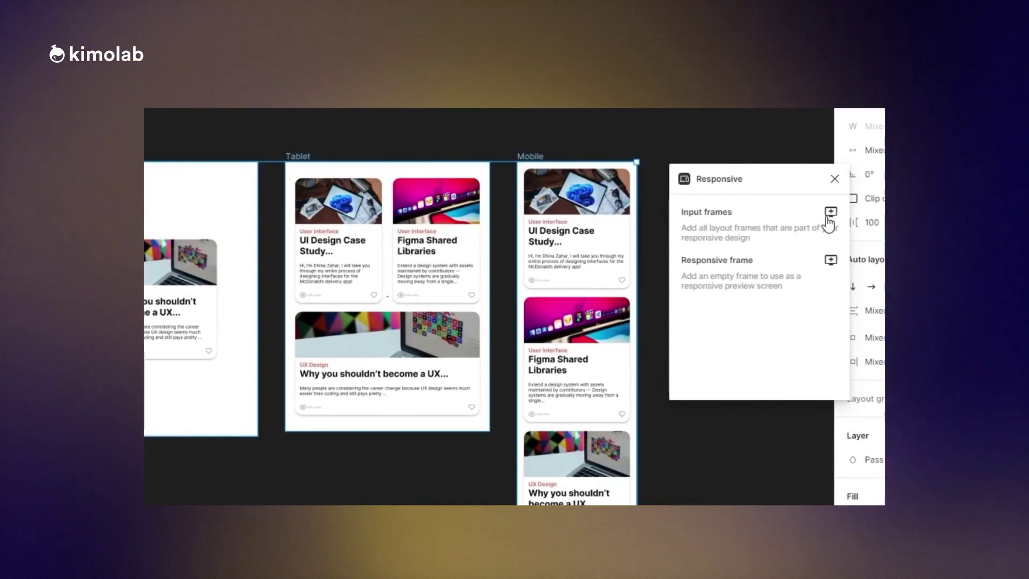
{"action": "left_click", "coordinate": [829, 214]}
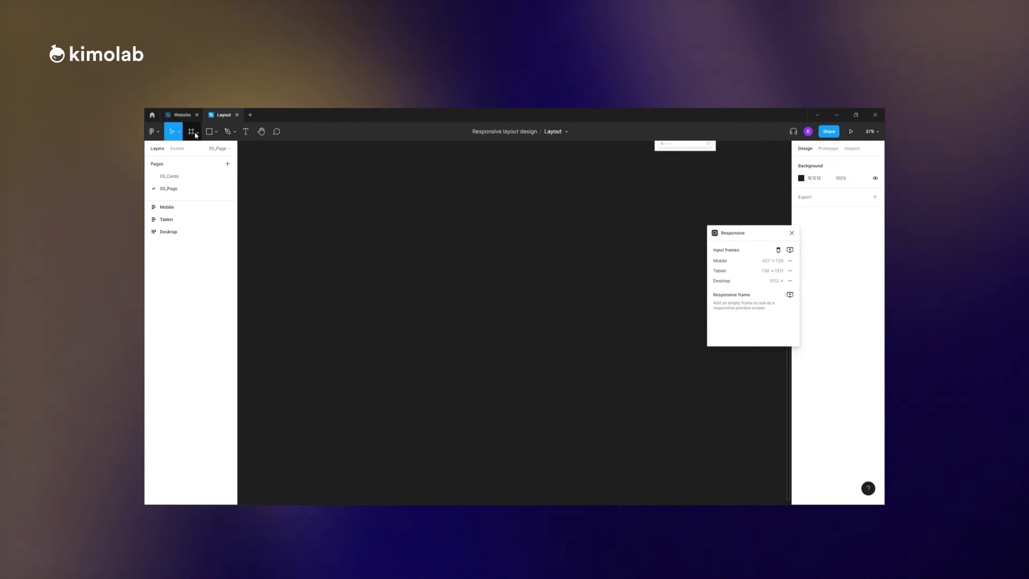
Step: Create an empty iPhone 13 Pro Max frame below the layouts and assign it as the plugin's responsive frame
{"action": "left_click", "coordinate": [196, 132]}
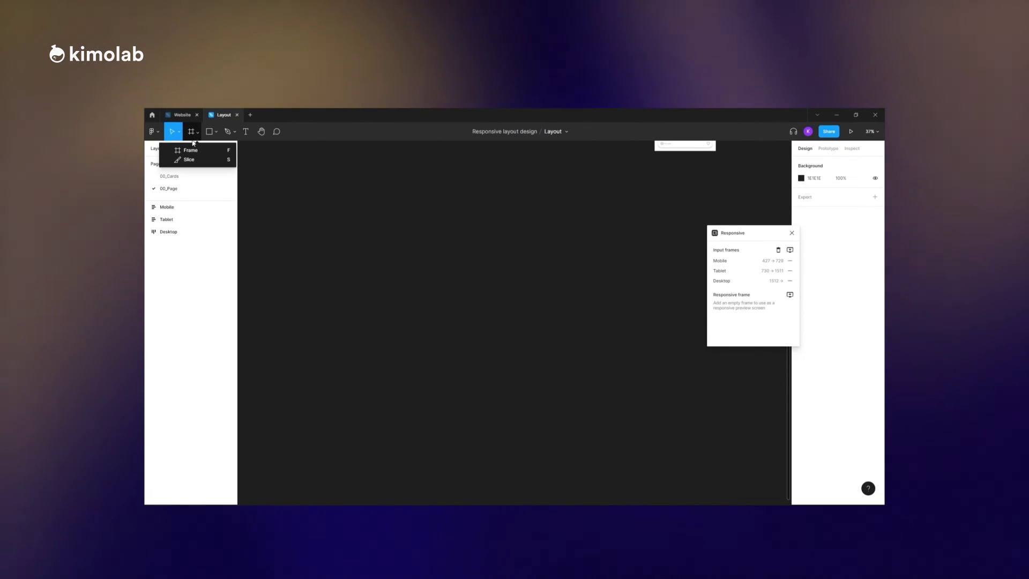
{"action": "left_click", "coordinate": [203, 151]}
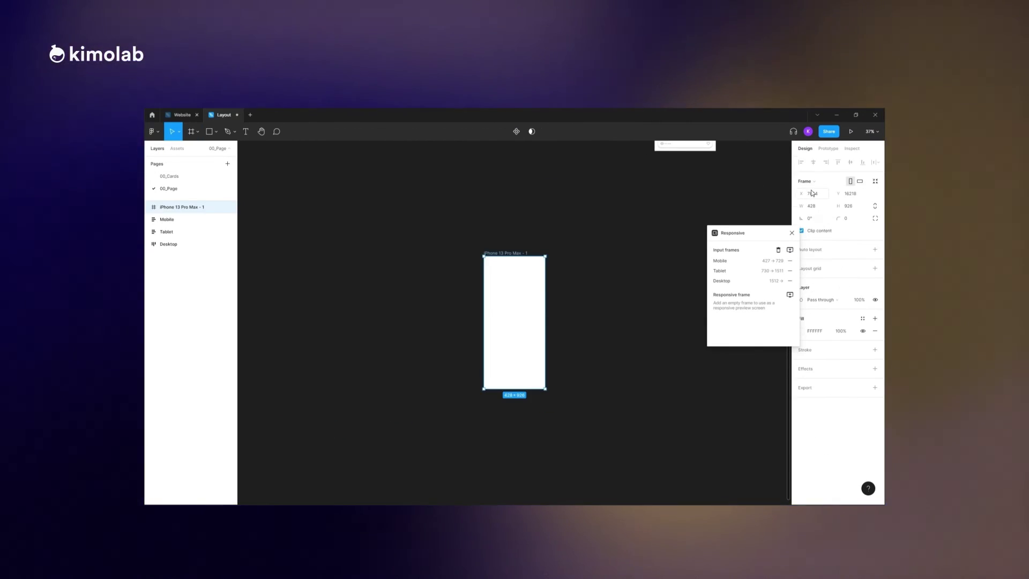
{"action": "left_click_drag", "start_coordinate": [510, 256], "coordinate": [431, 208]}
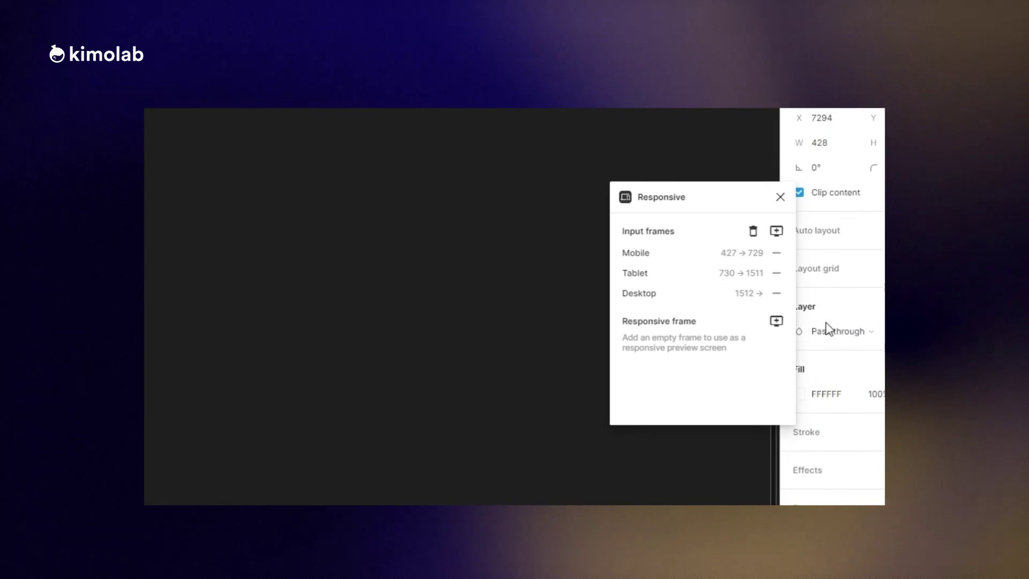
{"action": "left_click", "coordinate": [777, 321]}
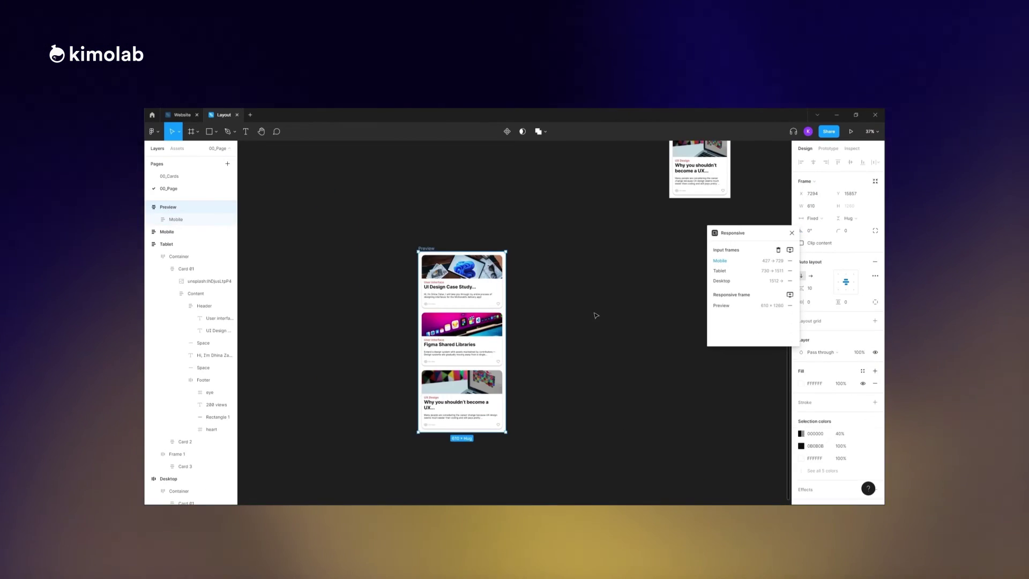
Step: Widen the Preview frame in stages to test how its layout switches between the input frames
{"action": "left_click_drag", "start_coordinate": [506, 320], "coordinate": [578, 313]}
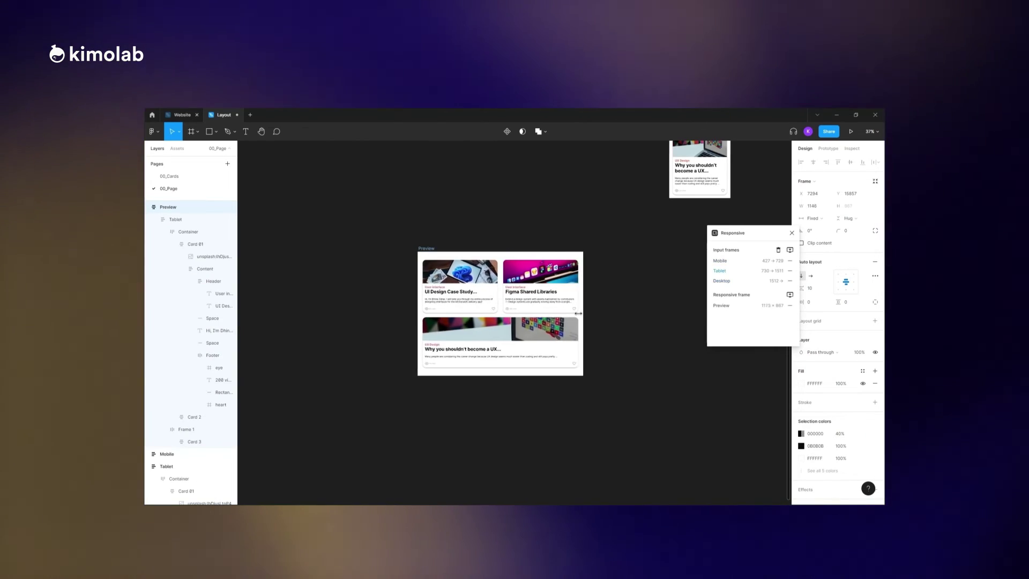
{"action": "left_click_drag", "start_coordinate": [508, 309], "coordinate": [648, 307]}
{"action": "scroll", "coordinate": [597, 313], "scroll_direction": "up", "scroll_amount": 4}
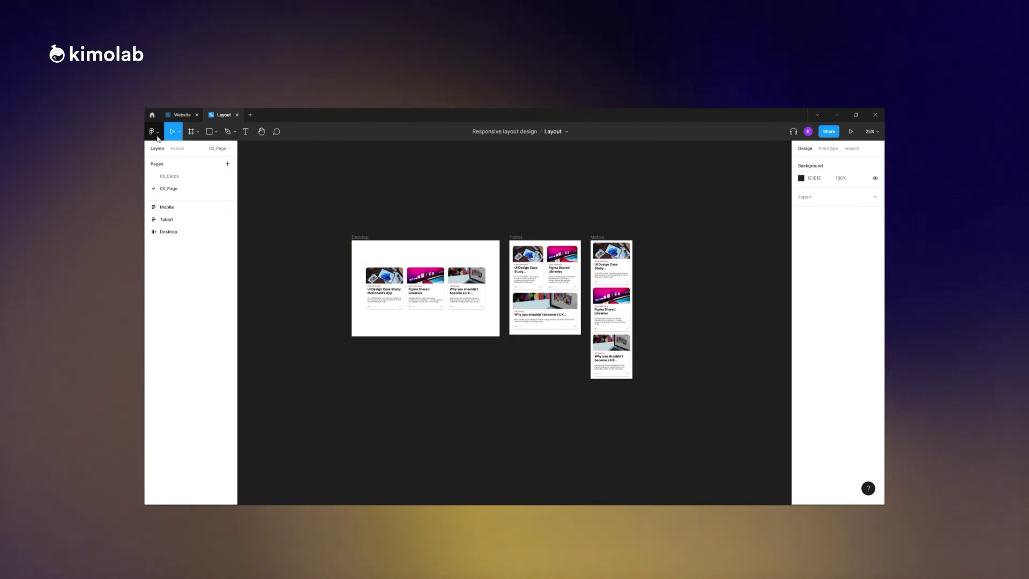
Step: Launch the Breakpoints plugin, agree to its licence terms and continue with the free trial
{"action": "left_click", "coordinate": [158, 138]}
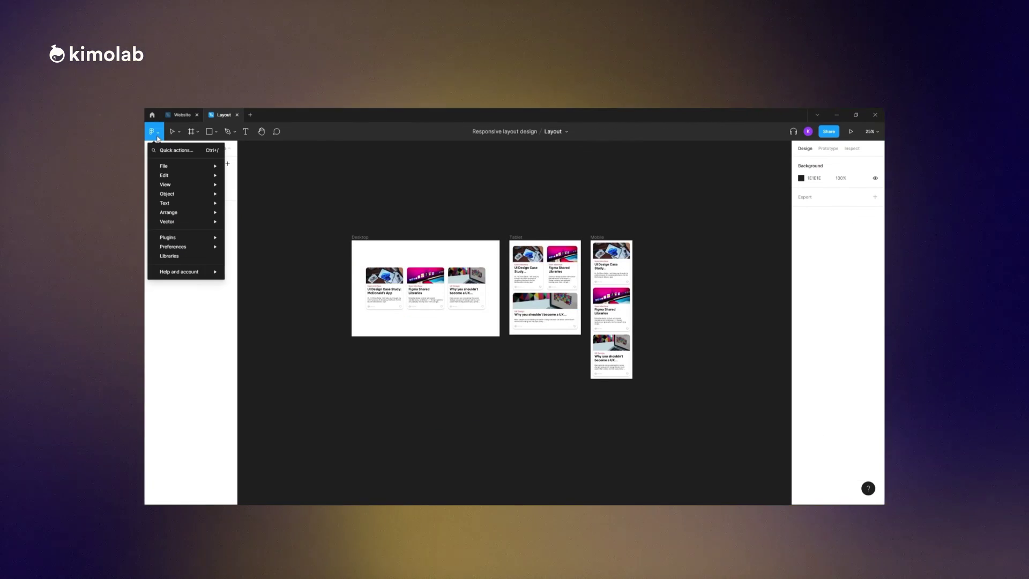
{"action": "mouse_move", "coordinate": [184, 239]}
{"action": "left_click", "coordinate": [248, 245]}
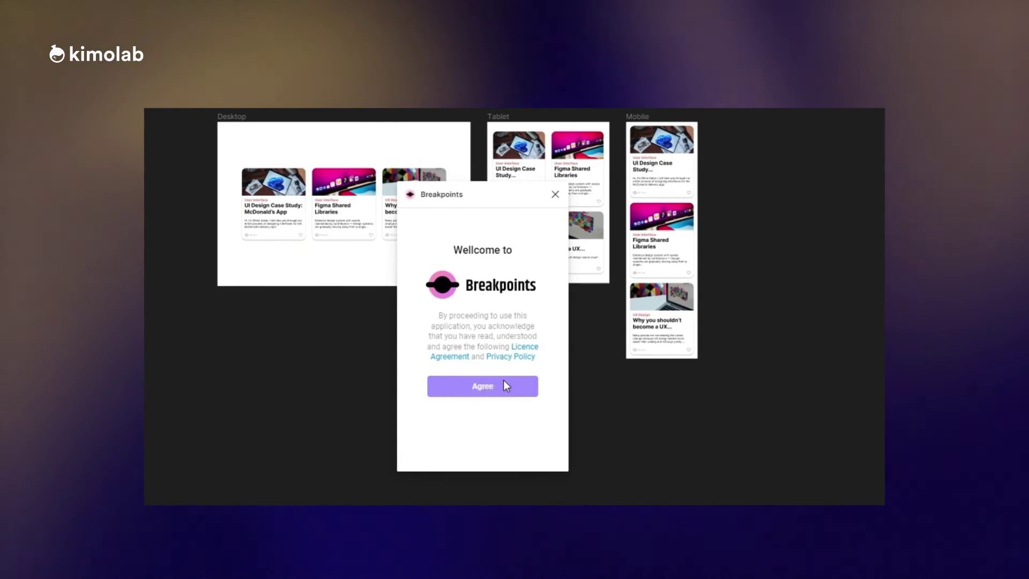
{"action": "left_click", "coordinate": [506, 385]}
{"action": "left_click", "coordinate": [502, 400]}
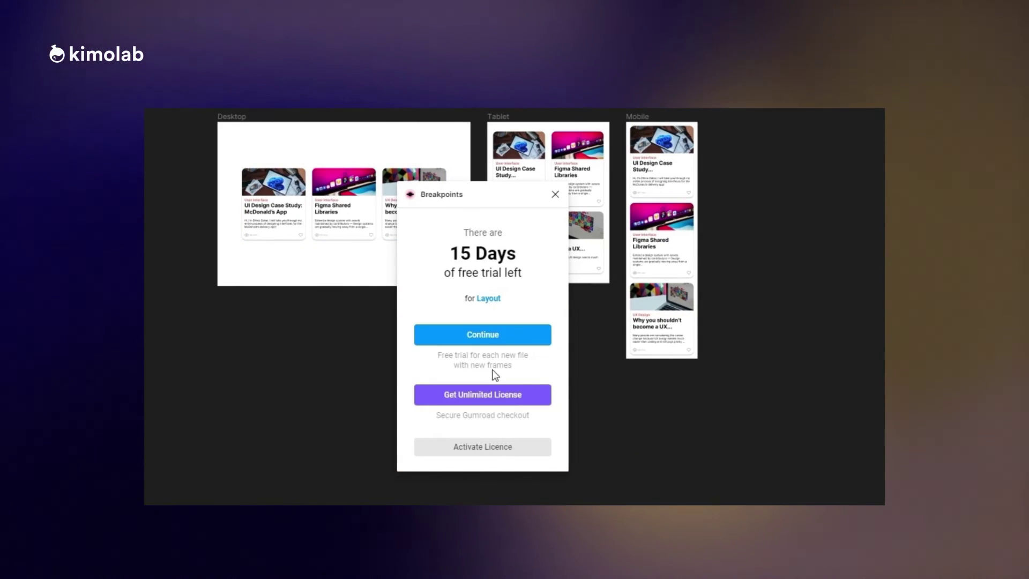
{"action": "left_click", "coordinate": [488, 333]}
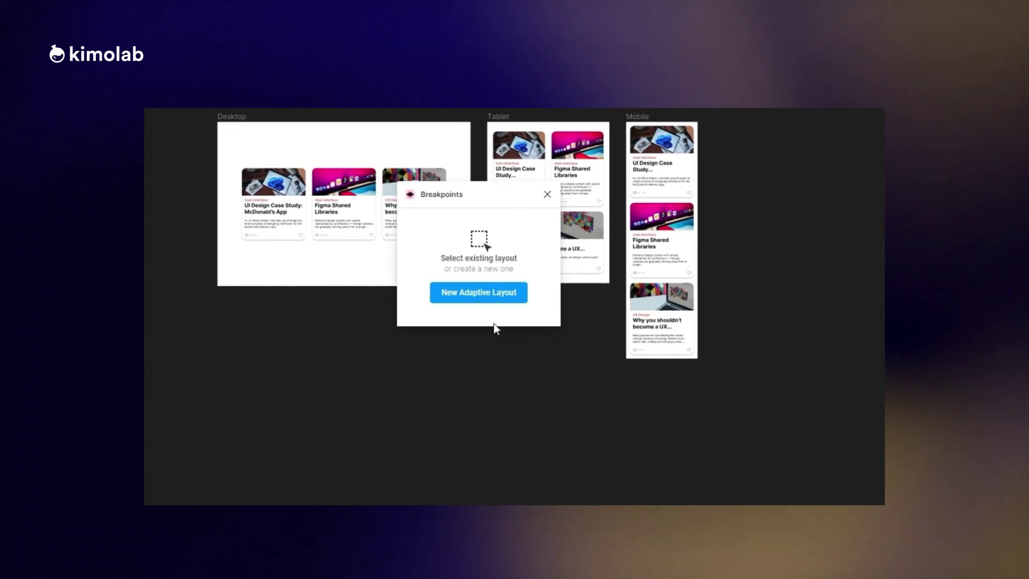
Step: Create a new adaptive layout, move the plugin window aside and place the layout below the Desktop frame
{"action": "left_click", "coordinate": [472, 294]}
{"action": "left_click_drag", "start_coordinate": [479, 196], "coordinate": [150, 138]}
{"action": "left_click_drag", "start_coordinate": [460, 271], "coordinate": [386, 349]}
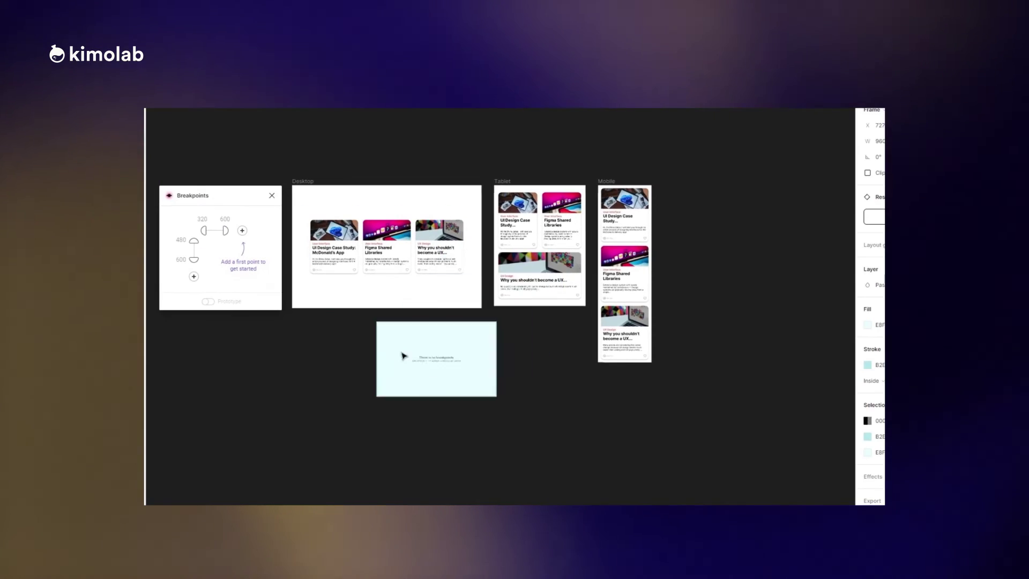
{"action": "left_click_drag", "start_coordinate": [353, 380], "coordinate": [349, 397]}
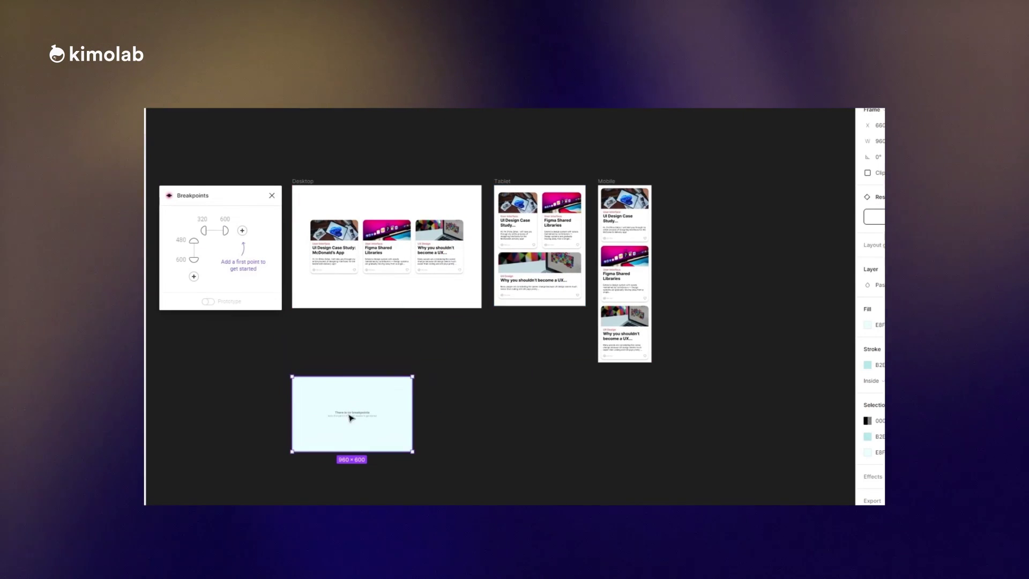
Step: Add horizontal breakpoints at 600, 960 and 1280 to the adaptive layout
{"action": "scroll", "coordinate": [350, 428], "scroll_direction": "up", "scroll_amount": 4}
{"action": "scroll", "coordinate": [352, 431], "scroll_direction": "up", "scroll_amount": 1}
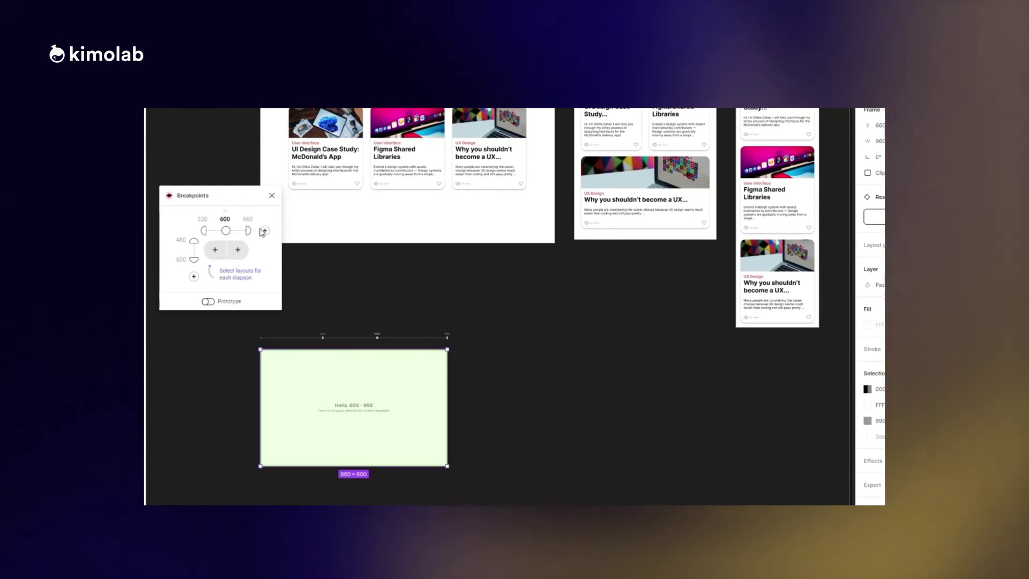
{"action": "left_click", "coordinate": [264, 230]}
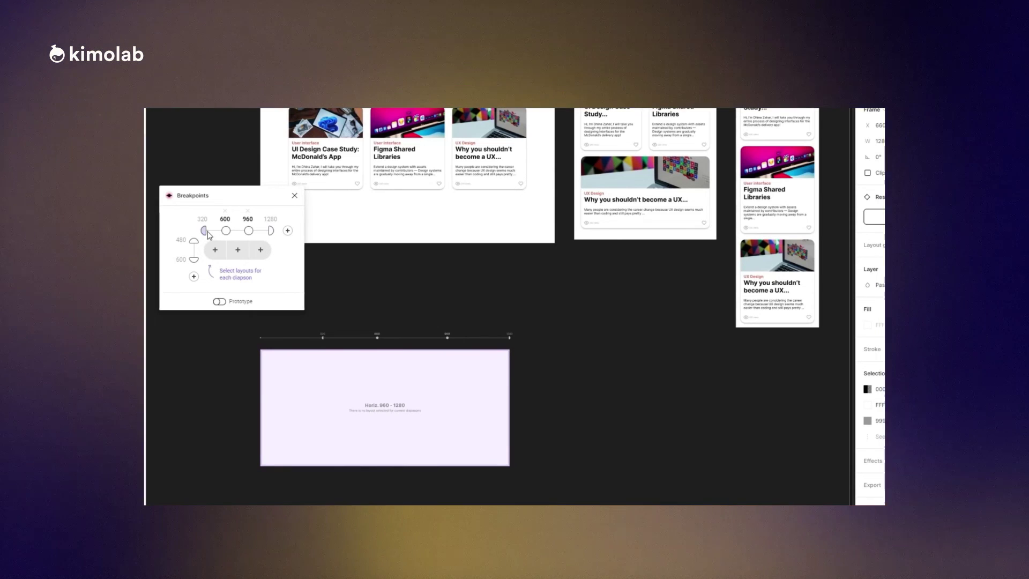
{"action": "left_click", "coordinate": [288, 230]}
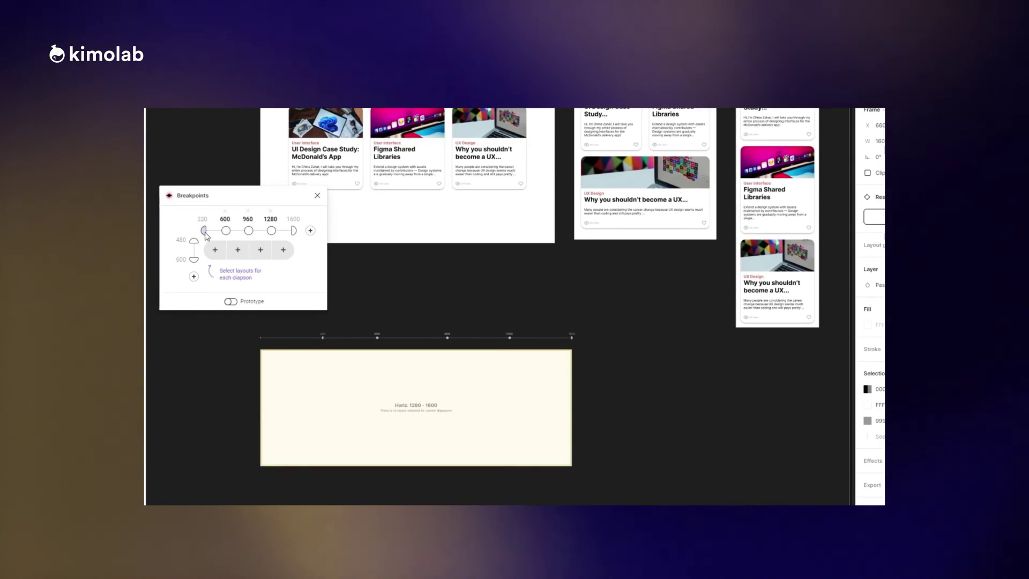
Step: Assign the Mobile frame as the master layout for widths 320–599 and the Tablet frame for 600–959
{"action": "left_click", "coordinate": [204, 231]}
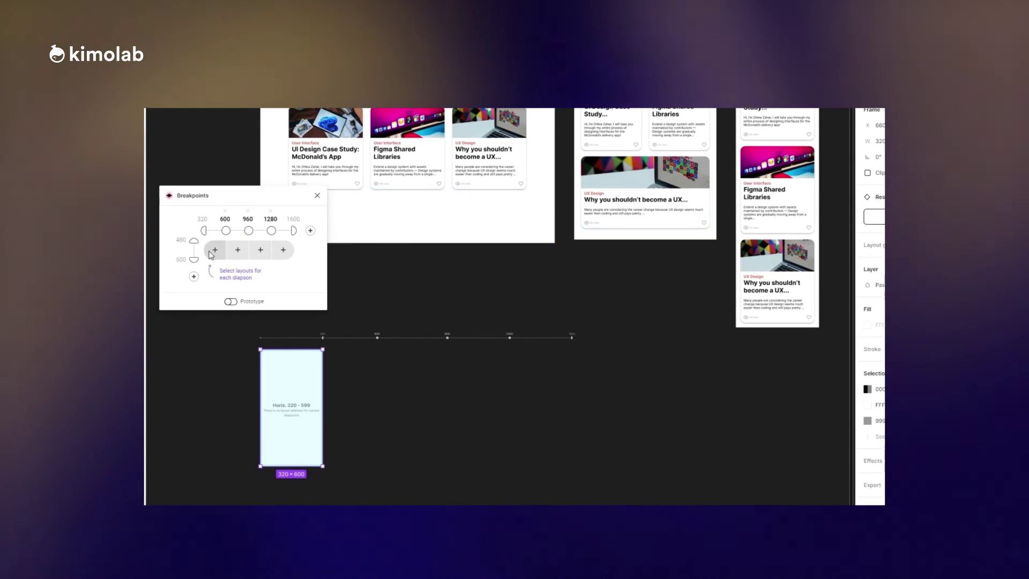
{"action": "left_click", "coordinate": [214, 249]}
{"action": "scroll", "coordinate": [646, 193], "scroll_direction": "up", "scroll_amount": 2}
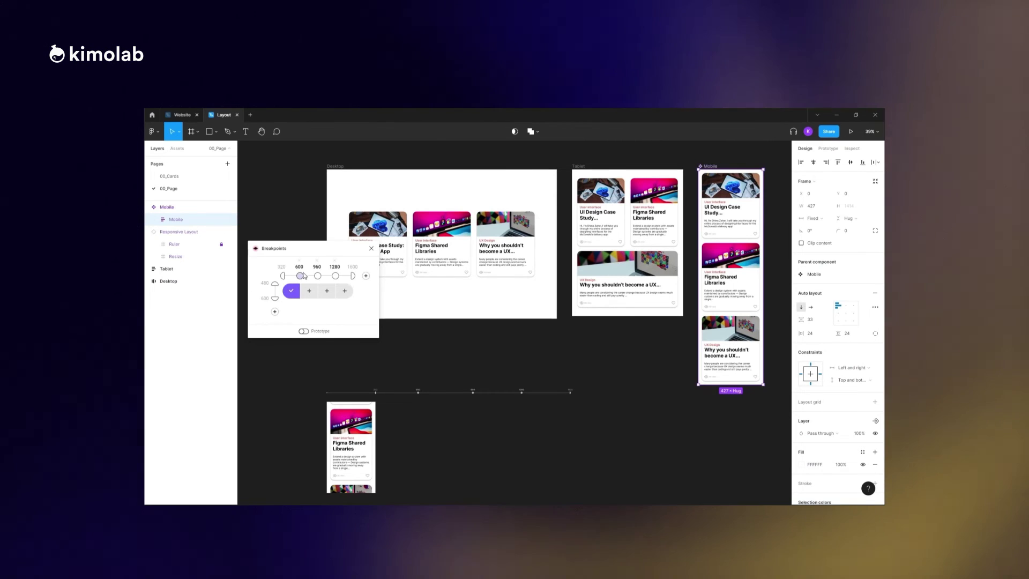
{"action": "left_click", "coordinate": [309, 291]}
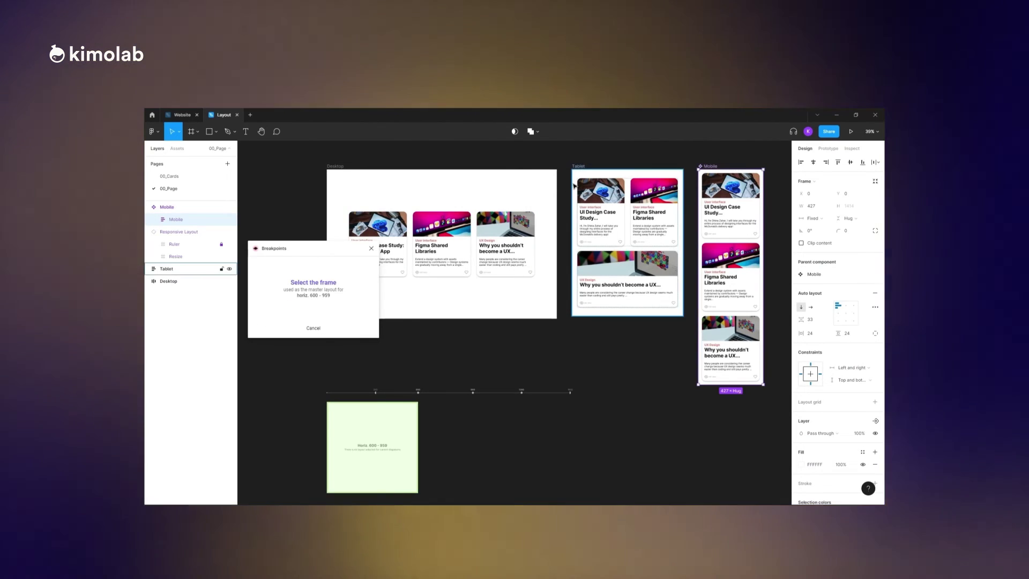
{"action": "left_click", "coordinate": [574, 186]}
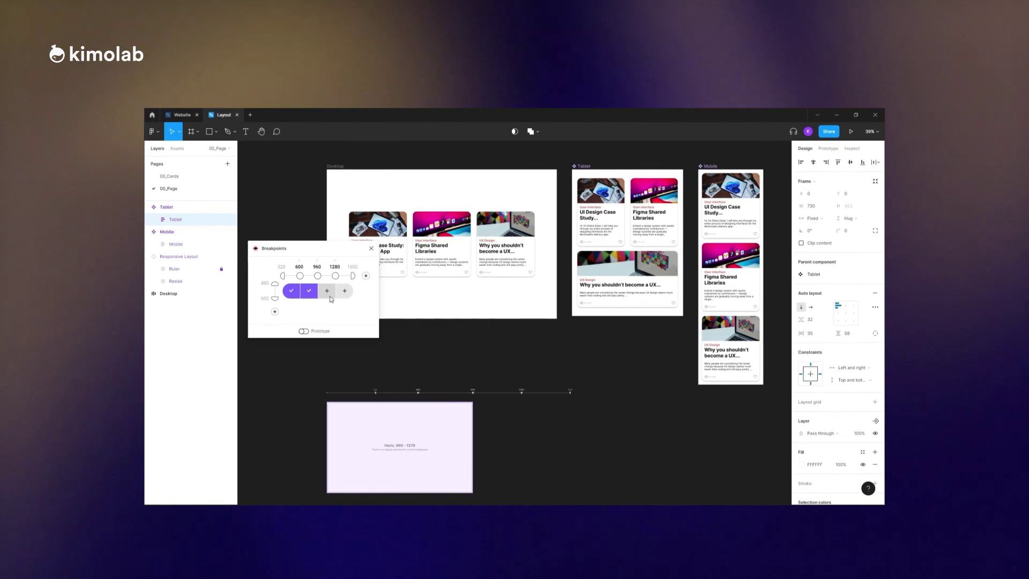
Step: Assign the Tablet frame as the master layout for widths 960–1279 and the Desktop frame for 1280–1600
{"action": "left_click", "coordinate": [326, 290]}
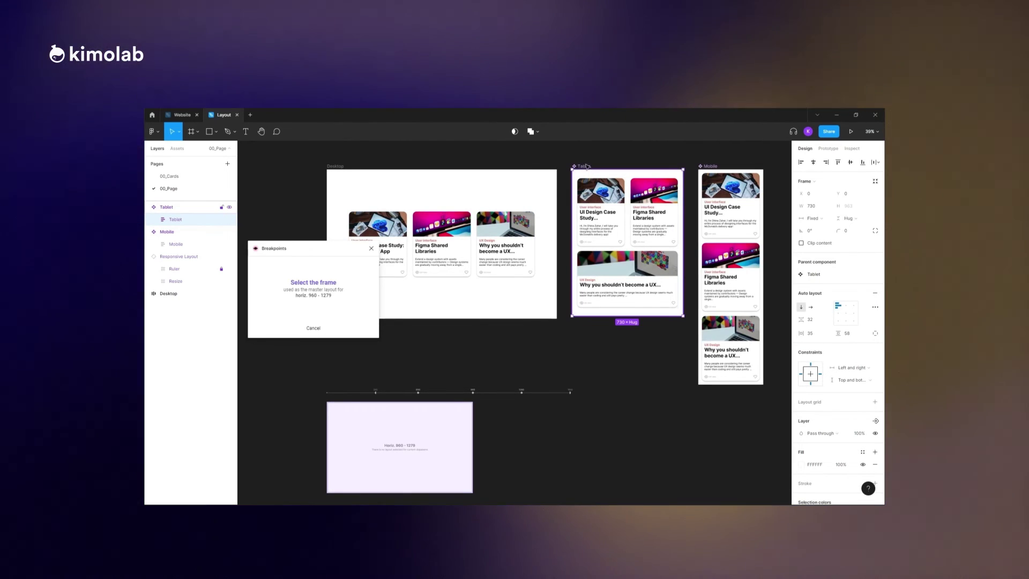
{"action": "left_click", "coordinate": [585, 166]}
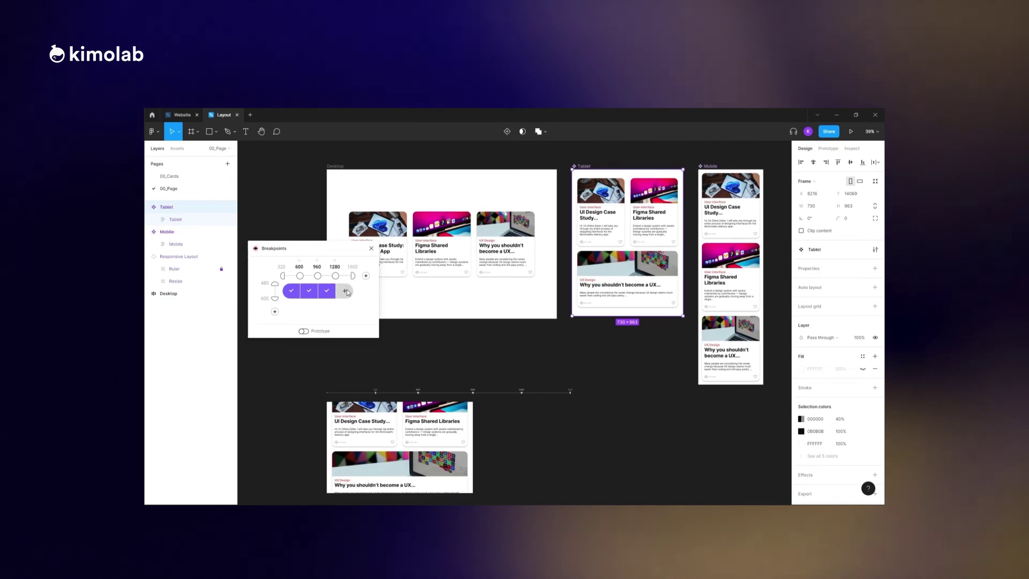
{"action": "left_click", "coordinate": [345, 290]}
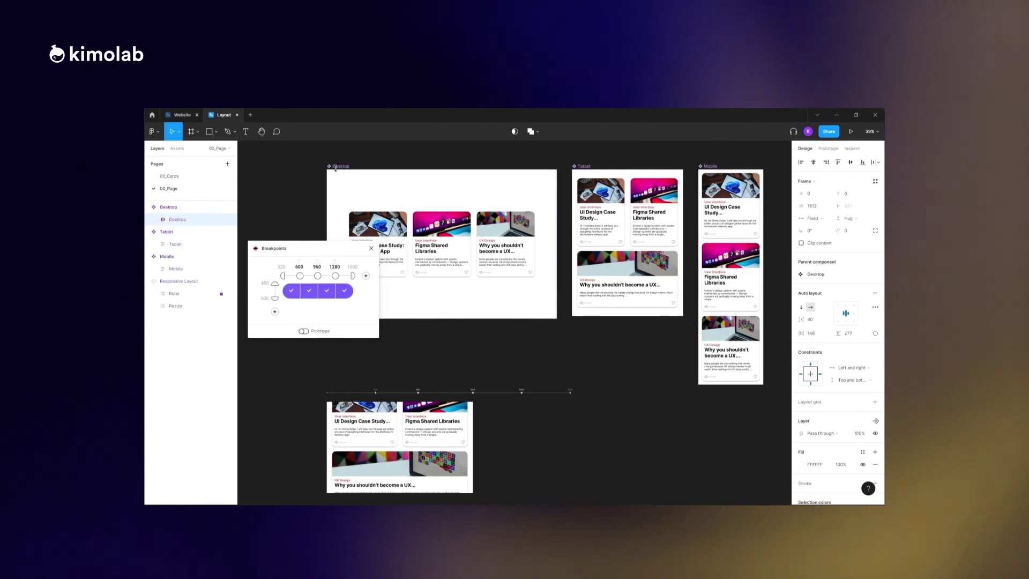
{"action": "left_click", "coordinate": [336, 168]}
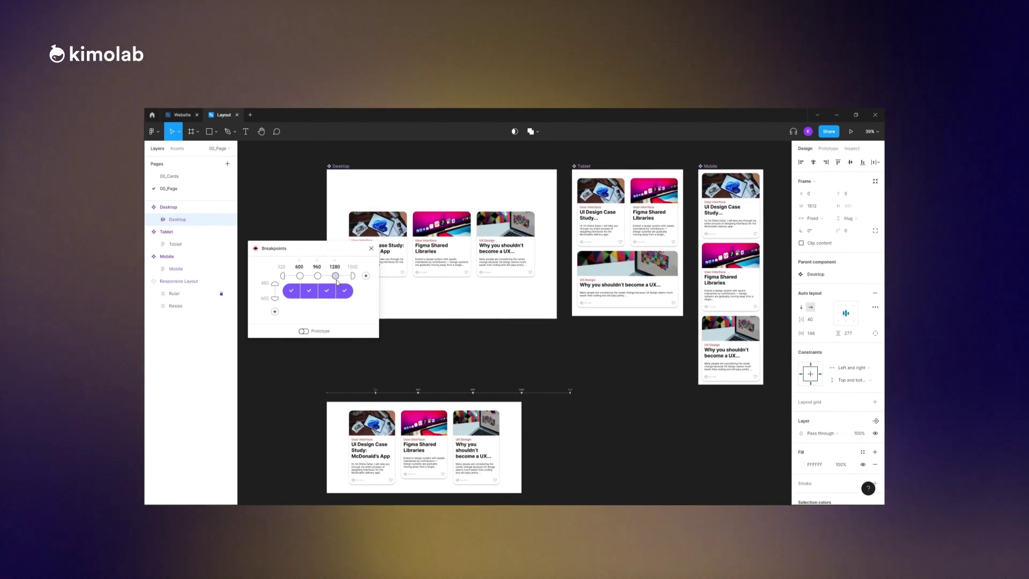
Step: Preview the adaptive layout at the 1280 breakpoint, move the plugin window clear of it and narrow the layout to test its responsiveness
{"action": "left_click", "coordinate": [336, 279]}
{"action": "scroll", "coordinate": [513, 303], "scroll_direction": "down", "scroll_amount": 5}
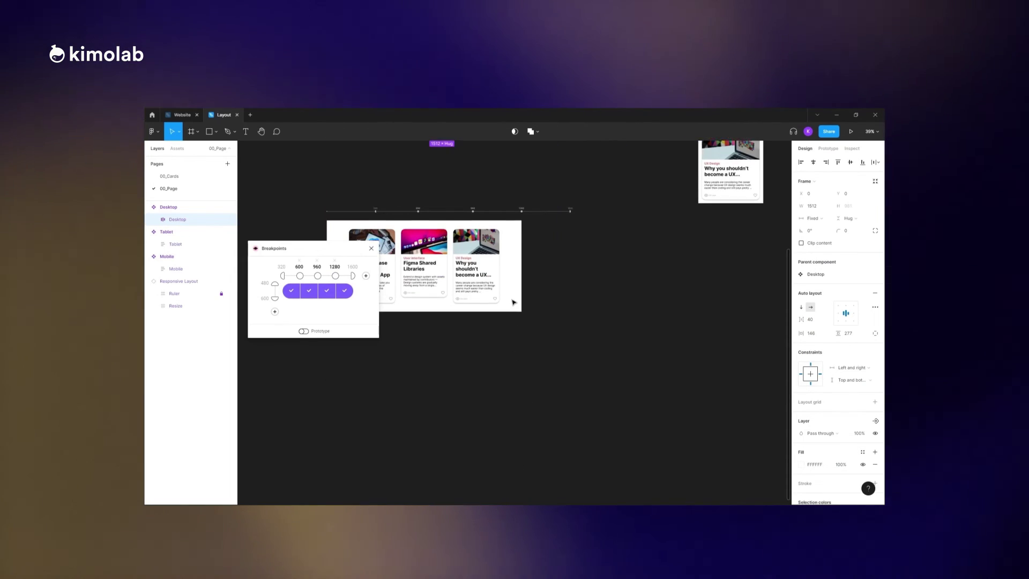
{"action": "scroll", "coordinate": [513, 303], "scroll_direction": "up", "scroll_amount": 3}
{"action": "left_click_drag", "start_coordinate": [320, 254], "coordinate": [625, 361]}
{"action": "scroll", "coordinate": [540, 364], "scroll_direction": "up", "scroll_amount": 5}
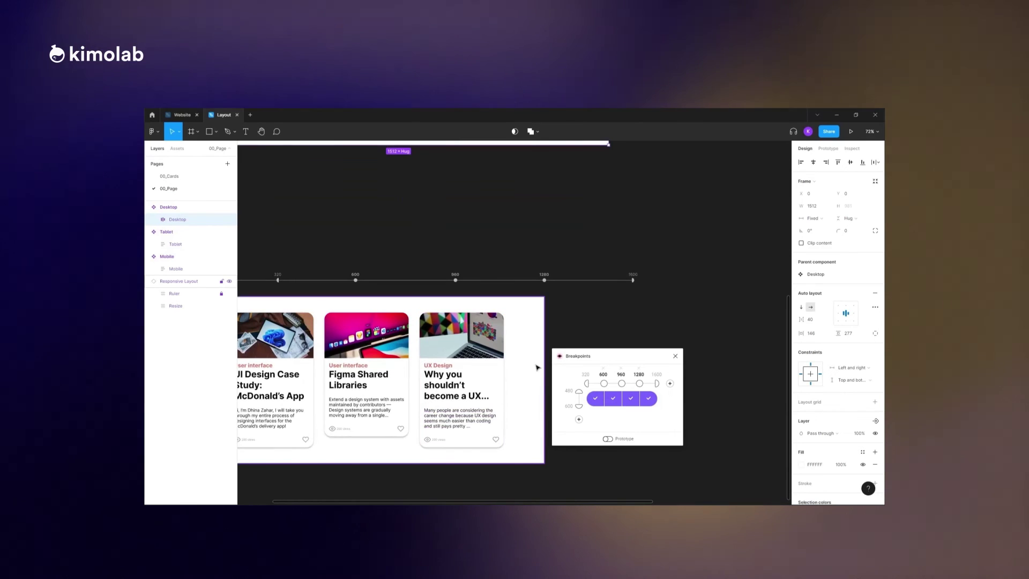
{"action": "left_click_drag", "start_coordinate": [541, 364], "coordinate": [607, 309]}
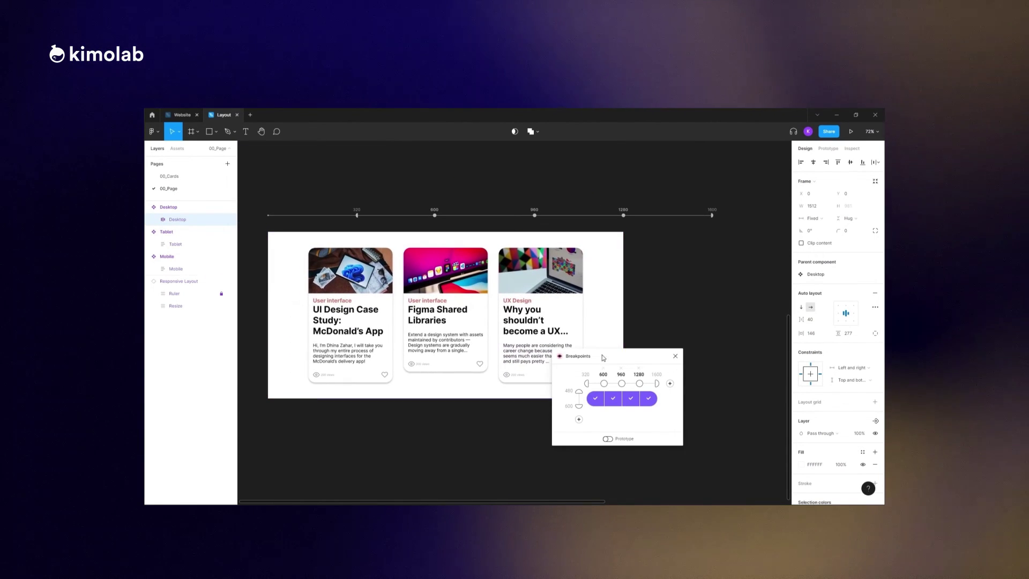
{"action": "left_click_drag", "start_coordinate": [603, 358], "coordinate": [714, 267]}
{"action": "left_click_drag", "start_coordinate": [625, 295], "coordinate": [409, 295]}
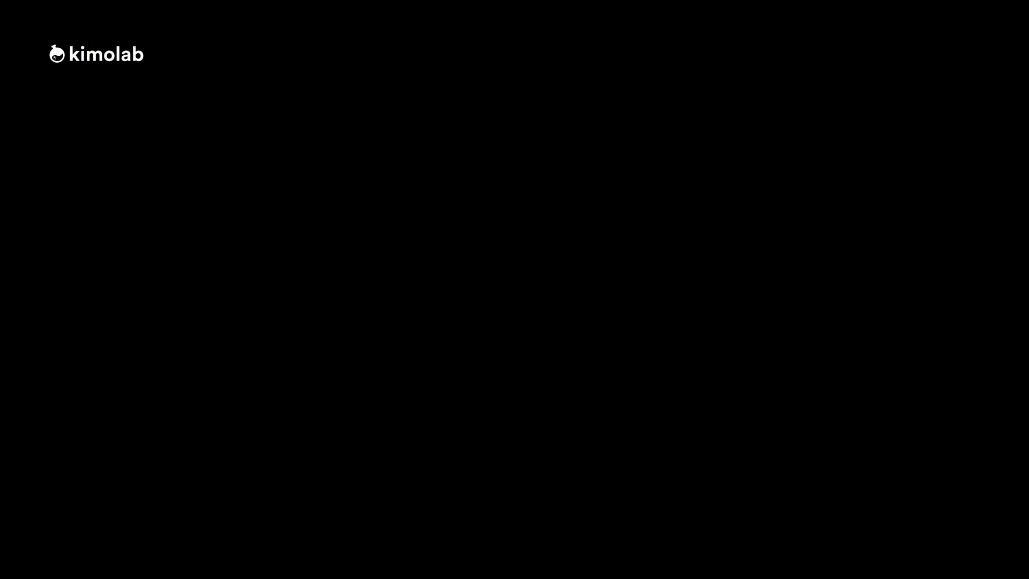